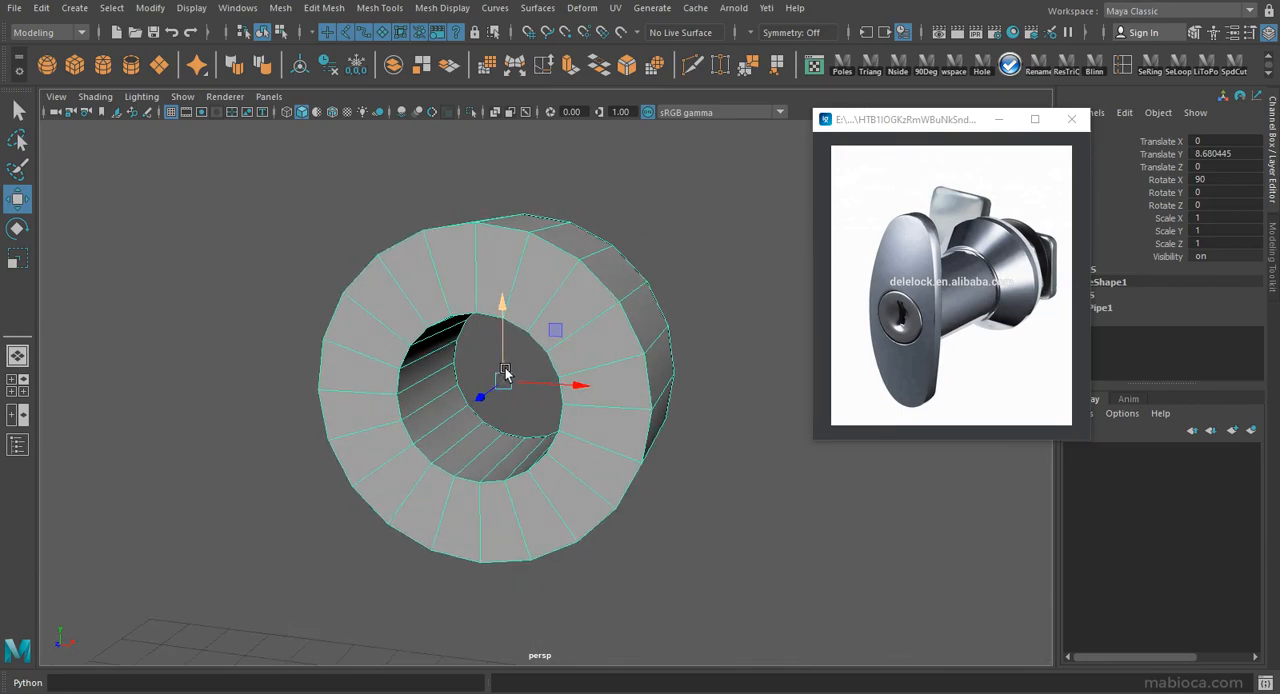
Delete the pipe's rear and side wall faces, keeping only the flat front ring.
{"action": "left_click_drag", "start_coordinate": [383, 359], "coordinate": [395, 366], "text": "alt"}
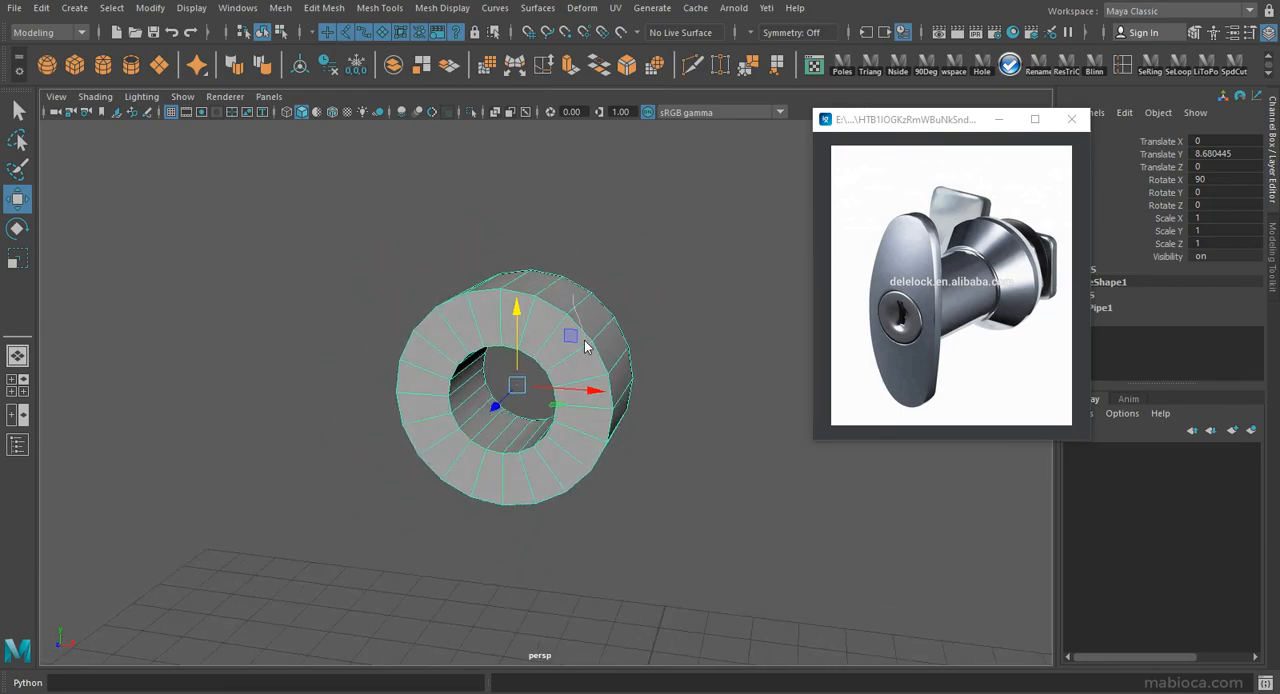
{"action": "right_click_drag", "start_coordinate": [585, 343], "coordinate": [615, 378]}
{"action": "key", "text": "space"}
{"action": "left_click_drag", "start_coordinate": [246, 215], "coordinate": [366, 252]}
{"action": "key", "text": "Delete"}
Scale the ring's inner edge loop outward to widen the central hole.
{"action": "right_click_drag", "start_coordinate": [752, 232], "coordinate": [772, 211]}
{"action": "left_click_drag", "start_coordinate": [772, 214], "coordinate": [628, 235], "text": "alt"}
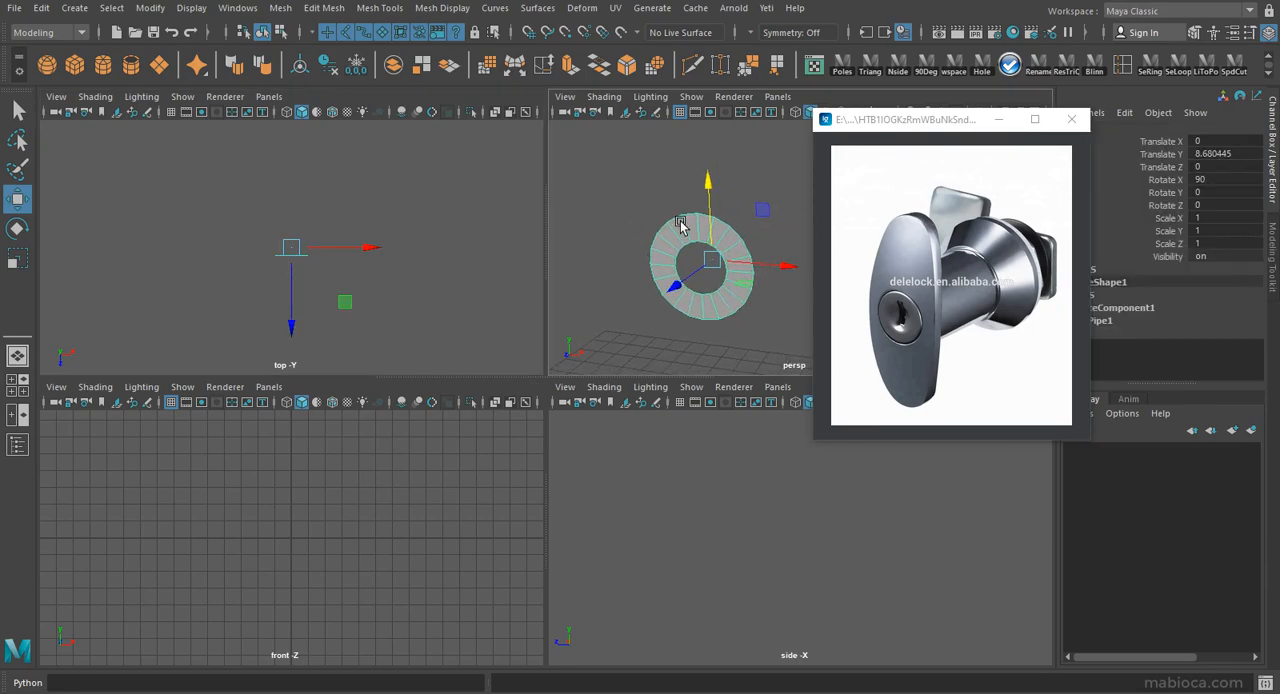
{"action": "right_click_drag", "start_coordinate": [678, 226], "coordinate": [690, 266]}
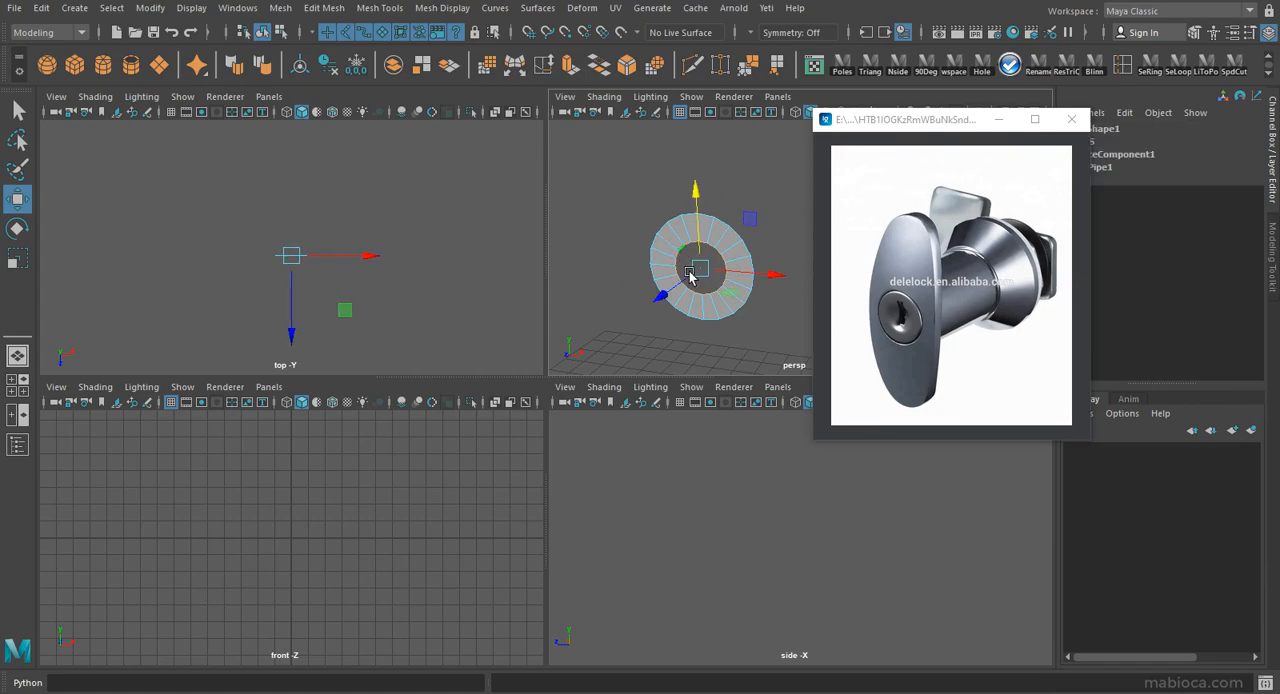
{"action": "key", "text": "r"}
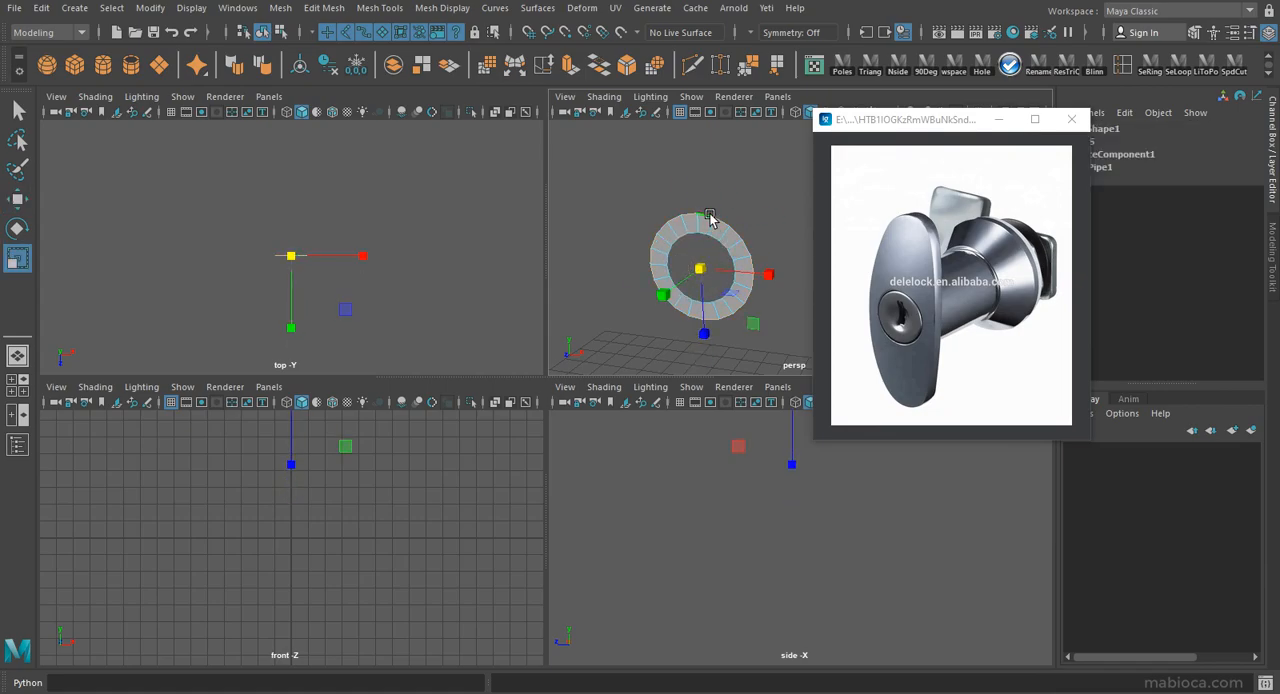
{"action": "left_click_drag", "start_coordinate": [615, 307], "coordinate": [687, 143], "text": "alt"}
{"action": "left_click", "coordinate": [570, 65]}
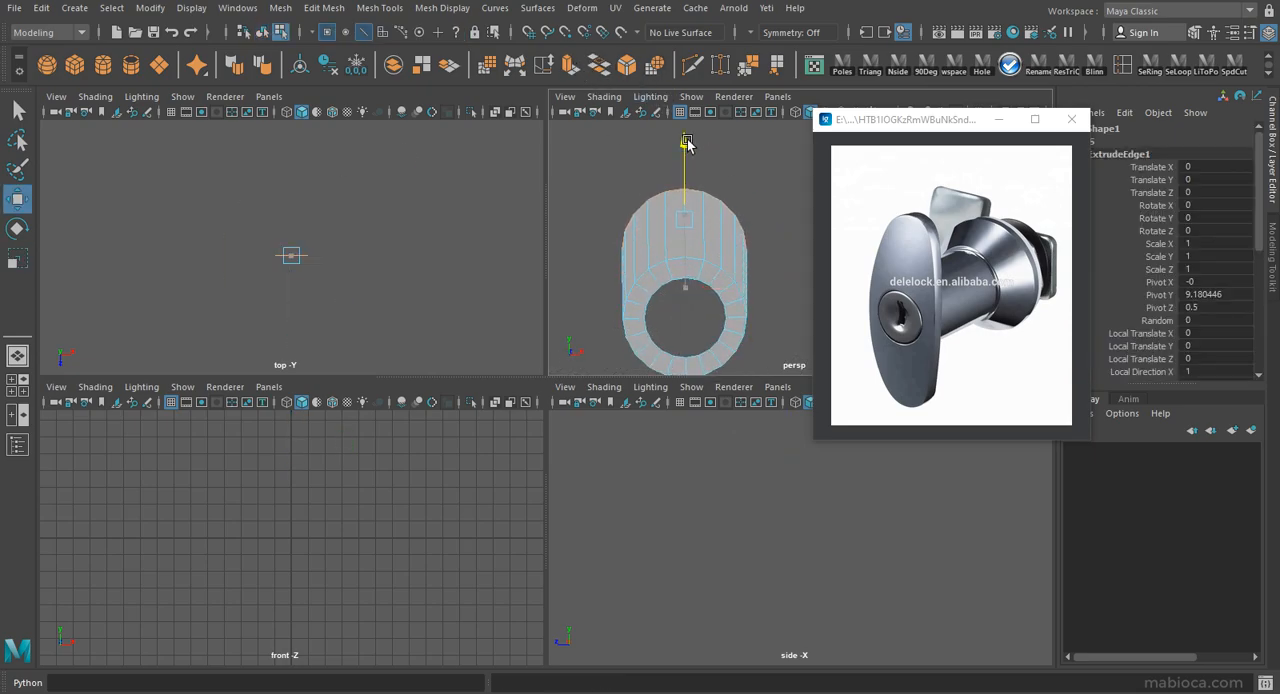
{"action": "key", "text": "r"}
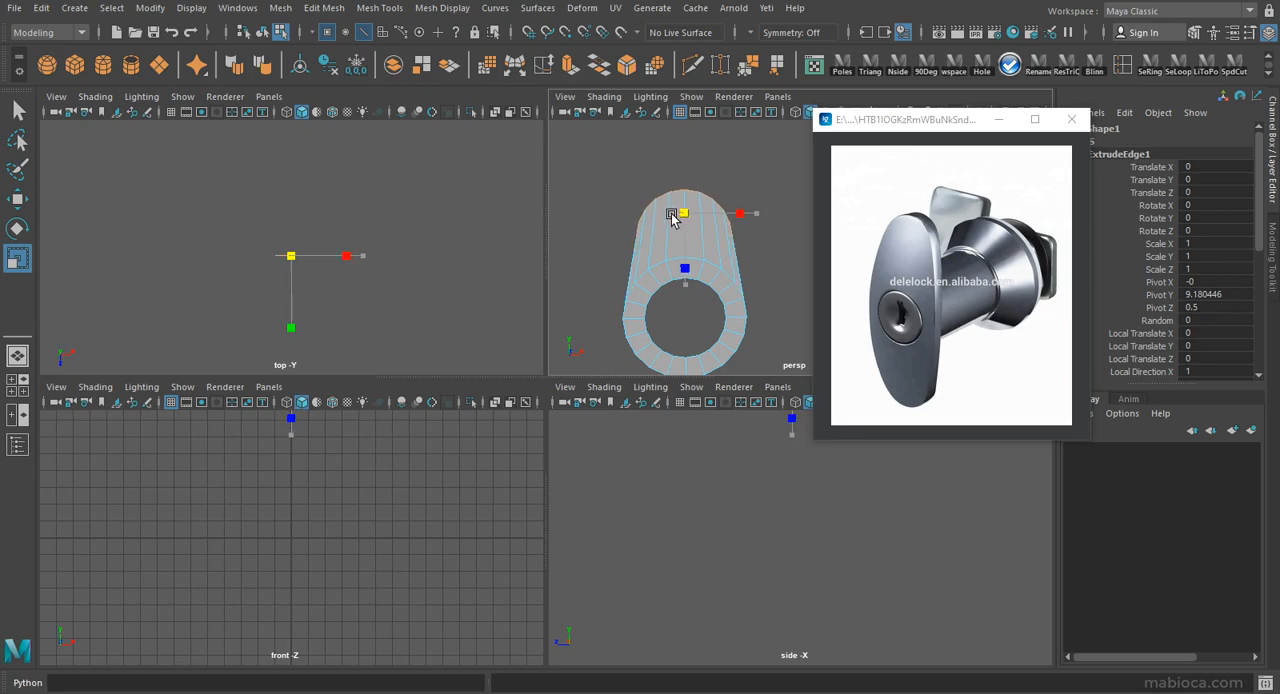
{"action": "scroll", "coordinate": [729, 300], "scroll_direction": "up", "scroll_amount": 5}
{"action": "key", "text": "ctrl+z"}
{"action": "key", "text": "ctrl+z"}
{"action": "key", "text": "ctrl+z"}
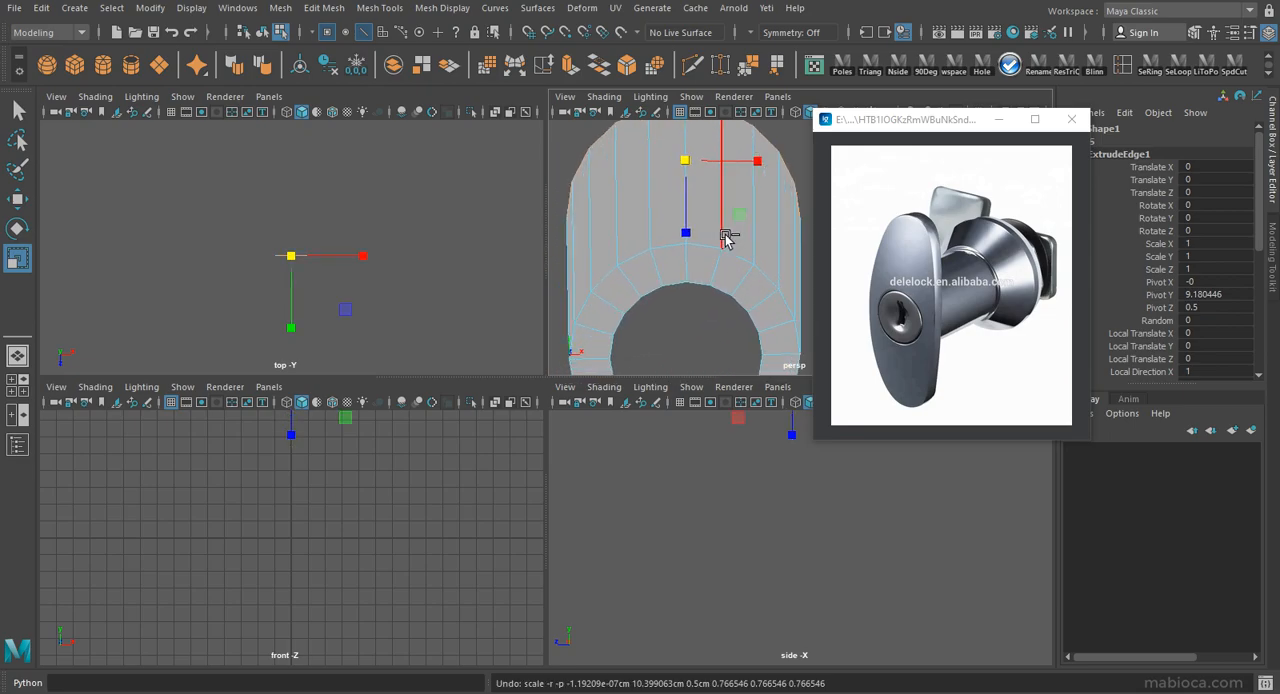
{"action": "key", "text": "ctrl+y"}
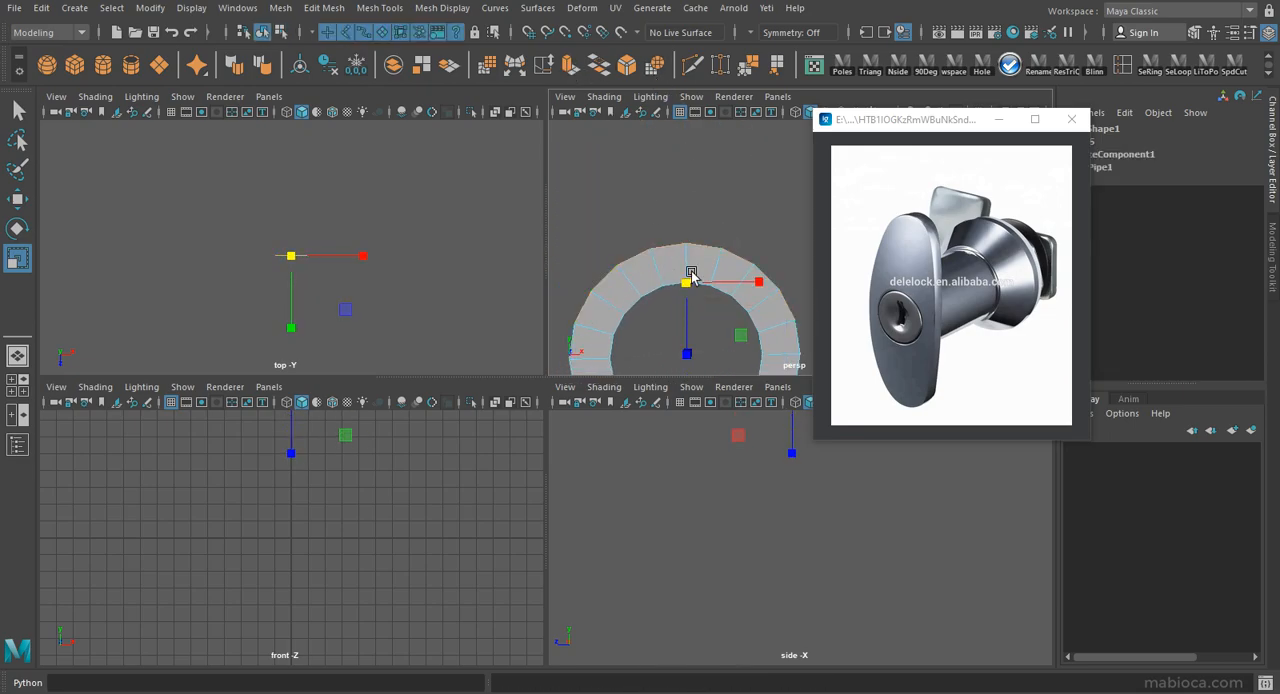
Extrude the ring's upper outer edges straight upward and frame the shape in the front view.
{"action": "key", "text": "ctrl+e"}
{"action": "key", "text": "w"}
{"action": "left_click_drag", "start_coordinate": [686, 222], "coordinate": [686, 85]}
{"action": "scroll", "coordinate": [680, 240], "scroll_direction": "down", "scroll_amount": 5}
{"action": "key", "text": "f"}
{"action": "key", "text": "space"}
{"action": "scroll", "coordinate": [480, 520], "scroll_direction": "down", "scroll_amount": 2}
{"action": "middle_click_drag", "start_coordinate": [615, 555], "coordinate": [563, 394], "text": "alt"}
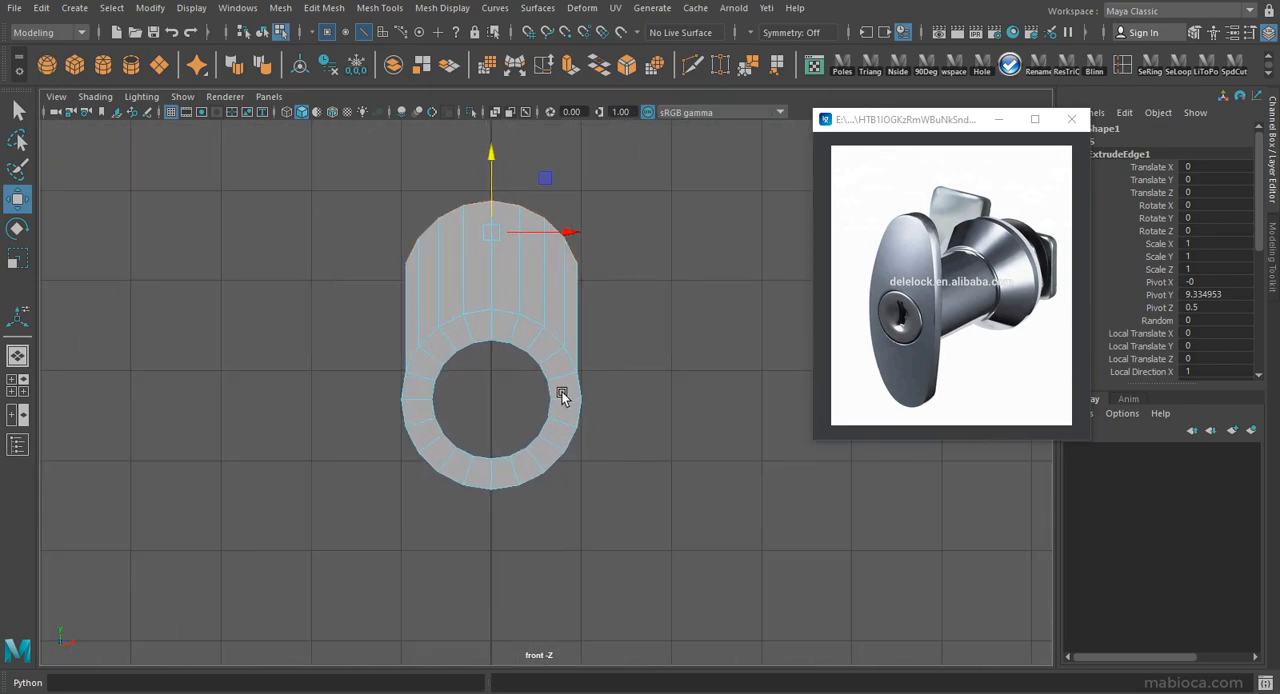
Raise the extruded end further and scale it narrower to form a tapered arm with a rounded tip.
{"action": "scroll", "coordinate": [563, 394], "scroll_direction": "down", "scroll_amount": 3}
{"action": "left_click_drag", "start_coordinate": [517, 380], "coordinate": [518, 305]}
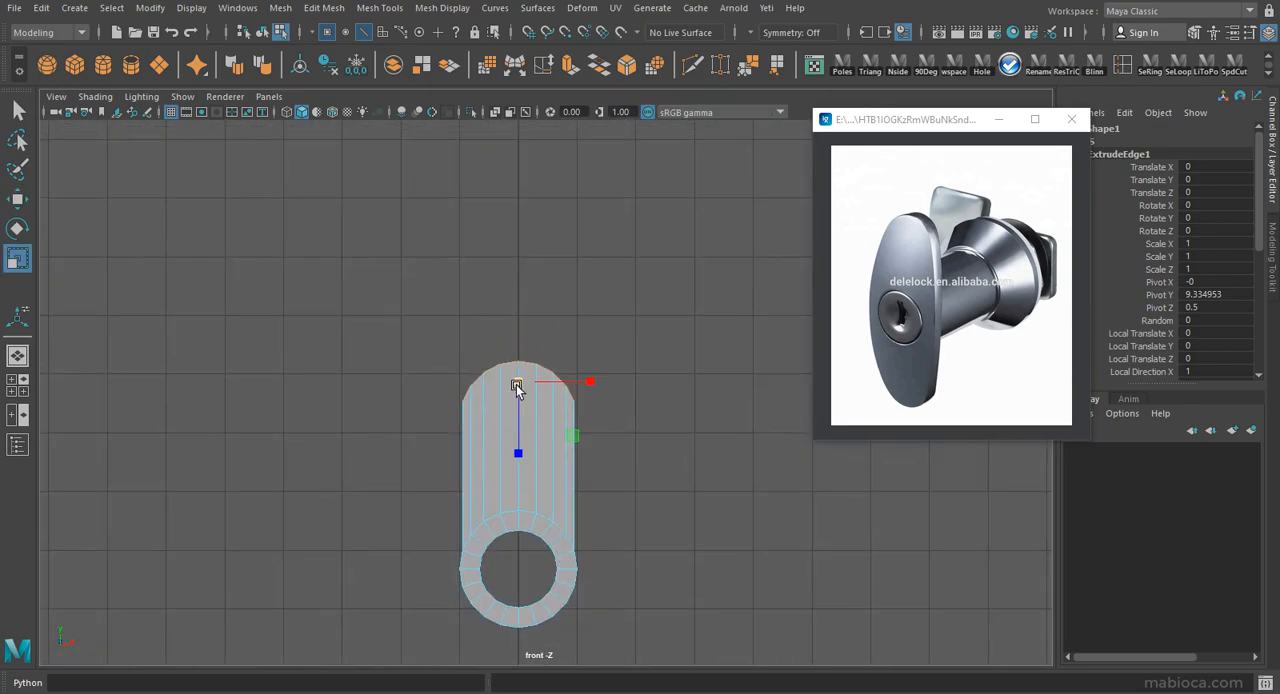
{"action": "left_click_drag", "start_coordinate": [518, 384], "coordinate": [497, 384]}
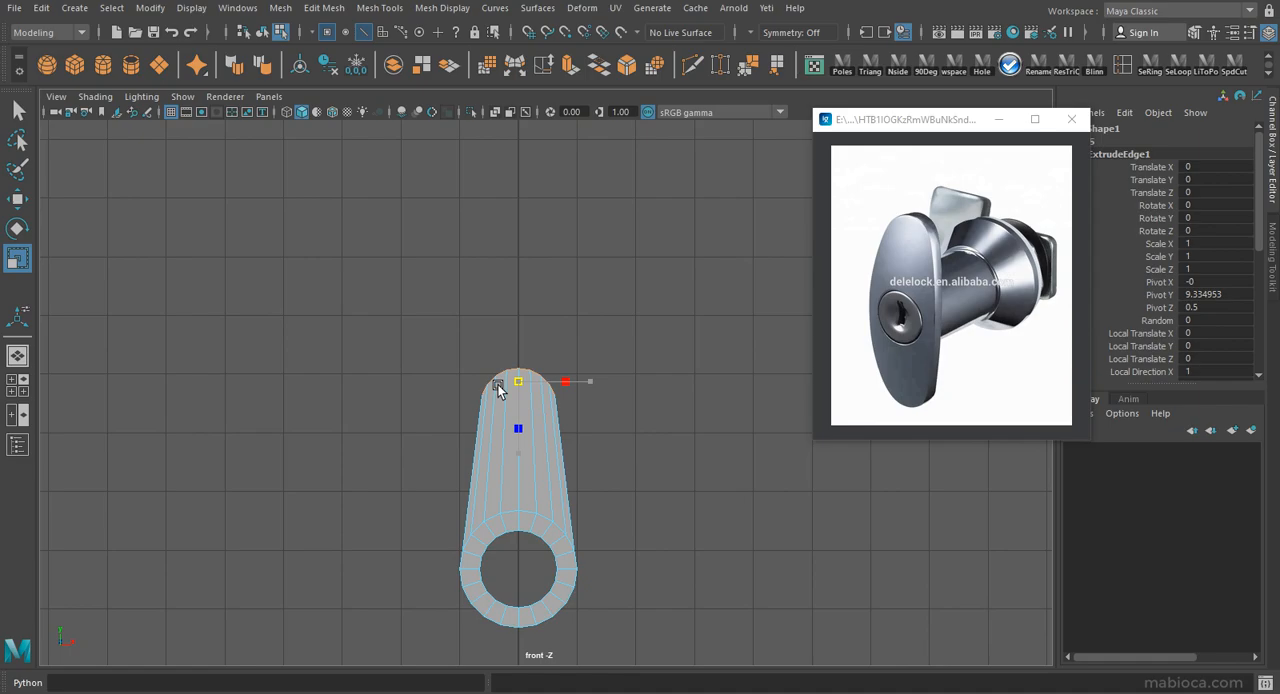
{"action": "scroll", "coordinate": [540, 470], "scroll_direction": "up", "scroll_amount": 5}
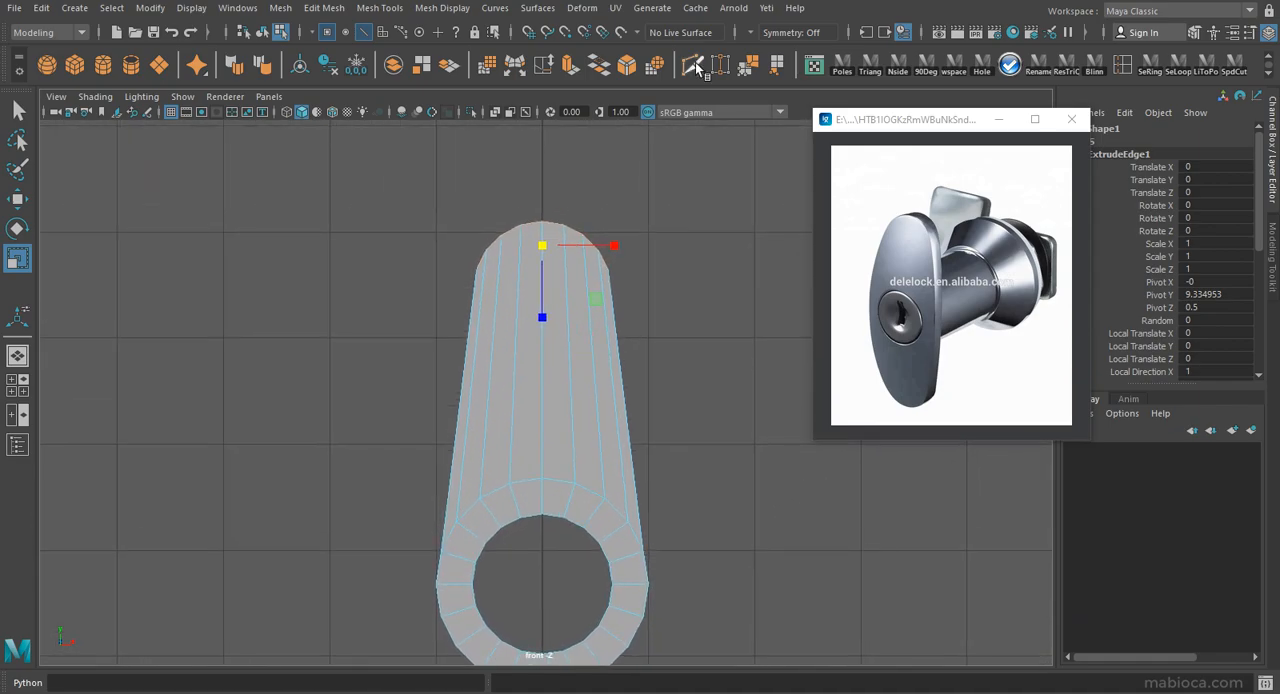
Insert an edge loop across the middle of the arm, flatten it vertically and scale it slightly wider.
{"action": "left_click", "coordinate": [560, 339], "text": "ctrl"}
{"action": "key", "text": "w"}
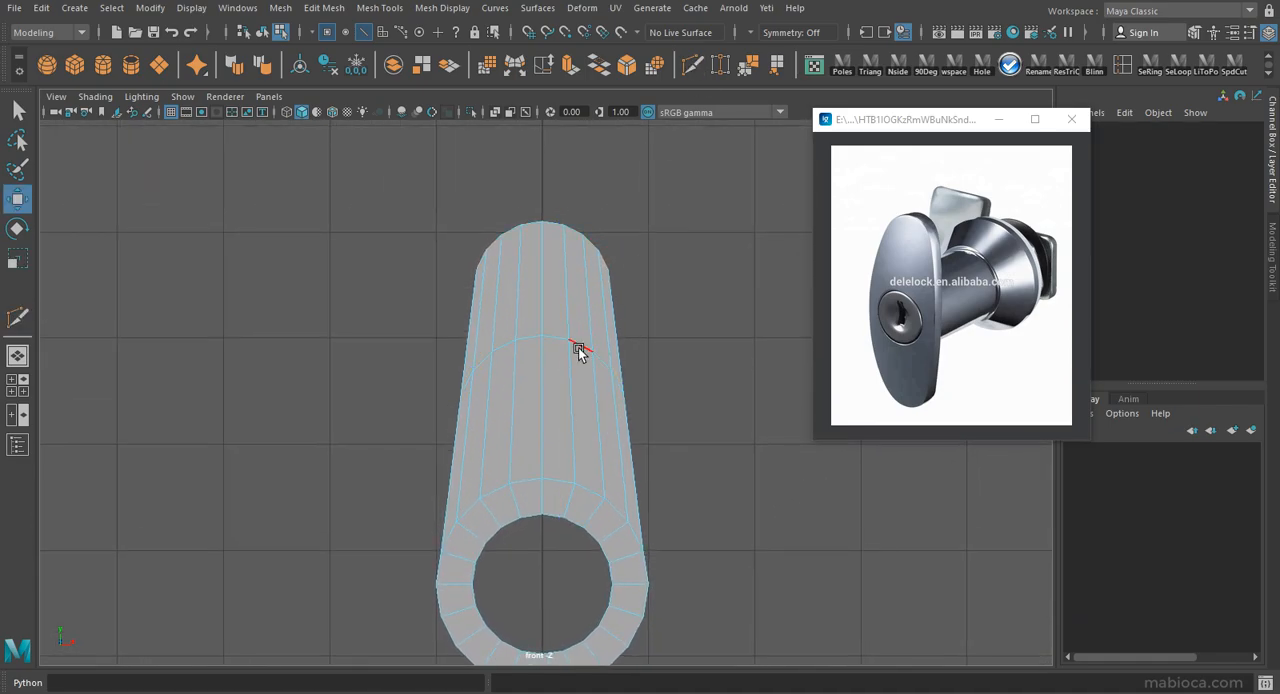
{"action": "key", "text": "r"}
{"action": "left_click_drag", "start_coordinate": [540, 433], "coordinate": [552, 320]}
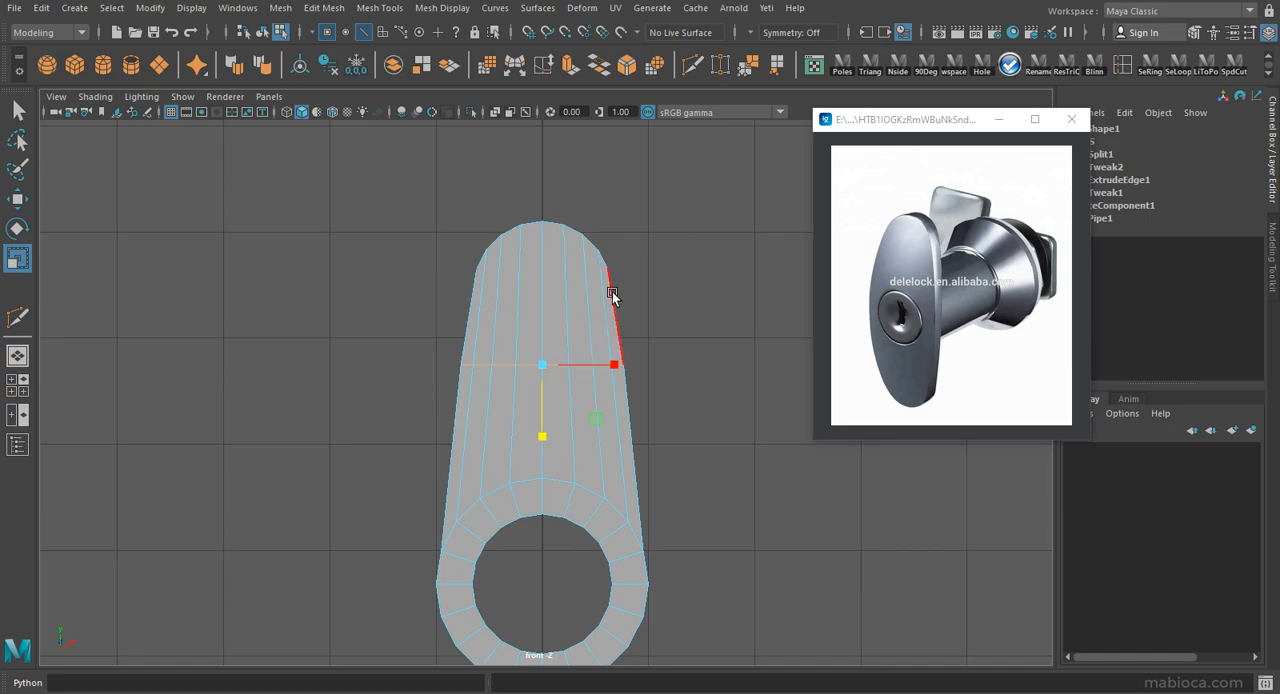
{"action": "left_click_drag", "start_coordinate": [542, 365], "coordinate": [535, 368]}
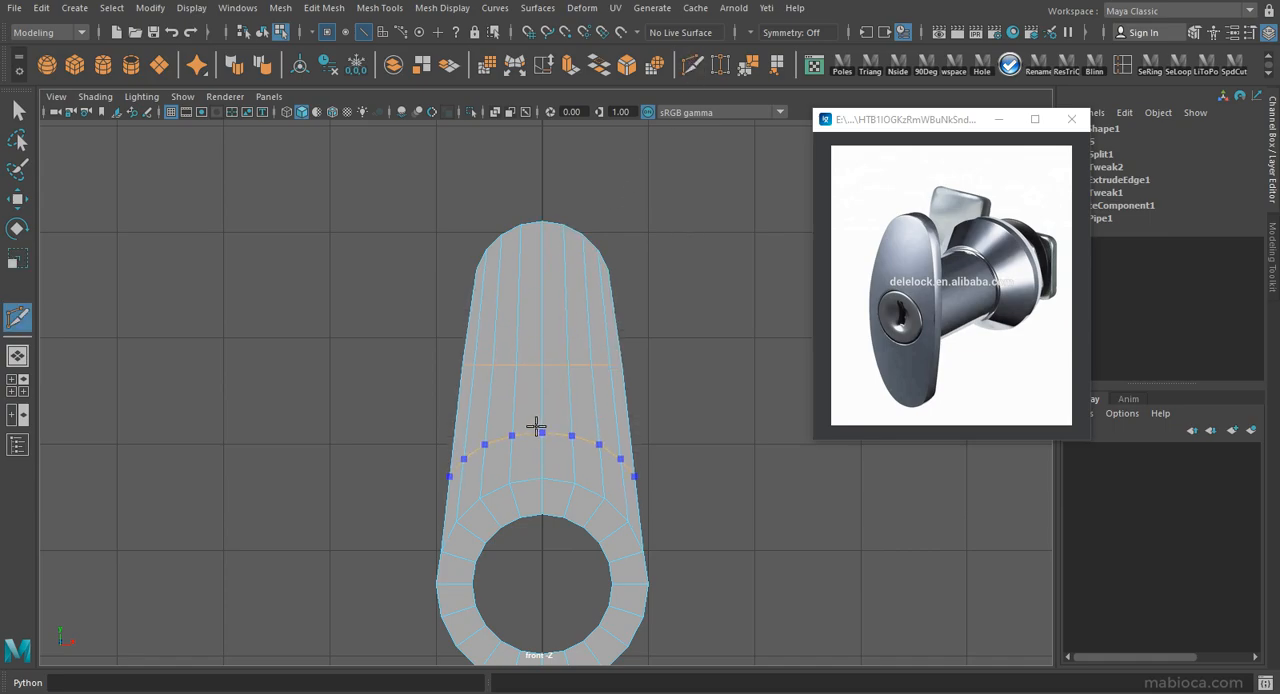
Insert two more edge loops, one flattened near the ring and one near the arm's tip, shaping the outline.
{"action": "left_click", "coordinate": [539, 410], "text": "ctrl"}
{"action": "key", "text": "w"}
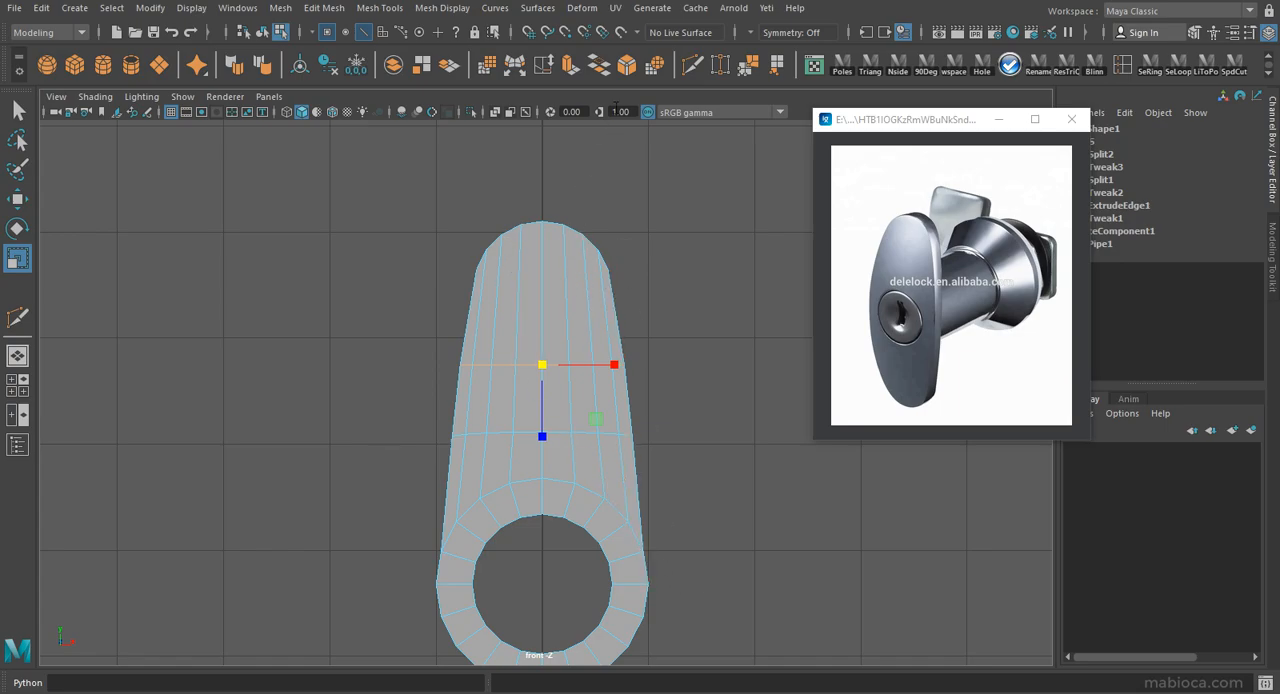
{"action": "left_click", "coordinate": [692, 67]}
{"action": "left_click", "coordinate": [511, 280], "text": "ctrl"}
{"action": "key", "text": "w"}
{"action": "key", "text": "r"}
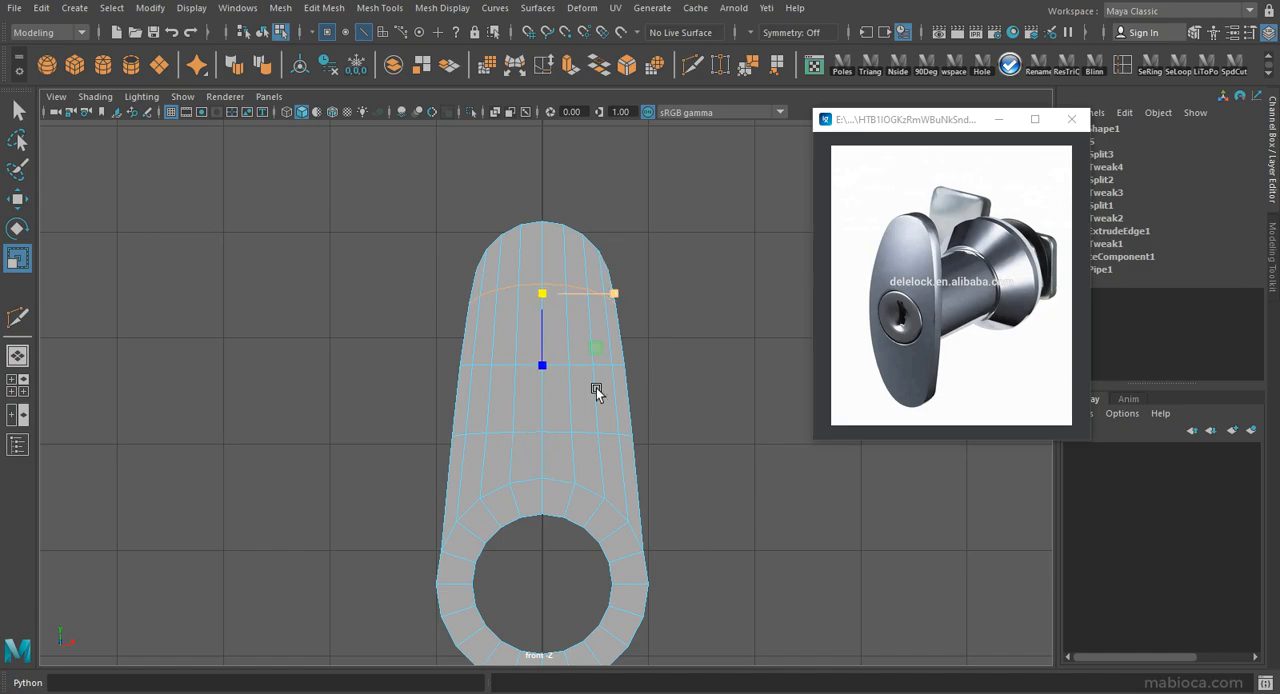
Check the arm in smooth mesh preview in the perspective view and return to the unsmoothed display.
{"action": "key", "text": "F8"}
{"action": "key", "text": "space"}
{"action": "key", "text": "space"}
{"action": "left_click_drag", "start_coordinate": [351, 354], "coordinate": [620, 356], "text": "alt"}
{"action": "key", "text": "3"}
{"action": "key", "text": "1"}
{"action": "middle_click_drag", "start_coordinate": [502, 410], "coordinate": [494, 346], "text": "alt"}
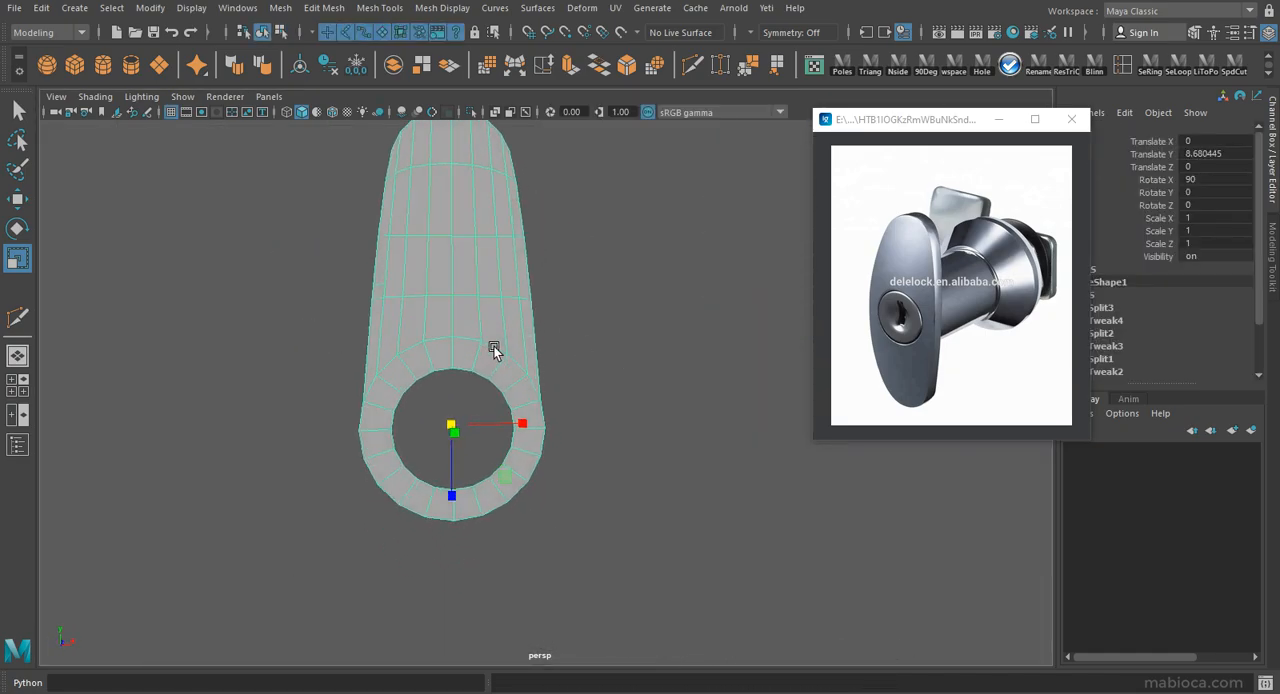
Delete the faces of the ring's lower half in the front view.
{"action": "key", "text": "space"}
{"action": "key", "text": "space"}
{"action": "right_click_drag", "start_coordinate": [594, 257], "coordinate": [596, 300]}
{"action": "left_click_drag", "start_coordinate": [650, 560], "coordinate": [336, 420]}
{"action": "key", "text": "Delete"}
Duplicate the half plate and rotate the copy -180 degrees around Z to form the lower half.
{"action": "right_click_drag", "start_coordinate": [520, 275], "coordinate": [540, 250]}
{"action": "key", "text": "w"}
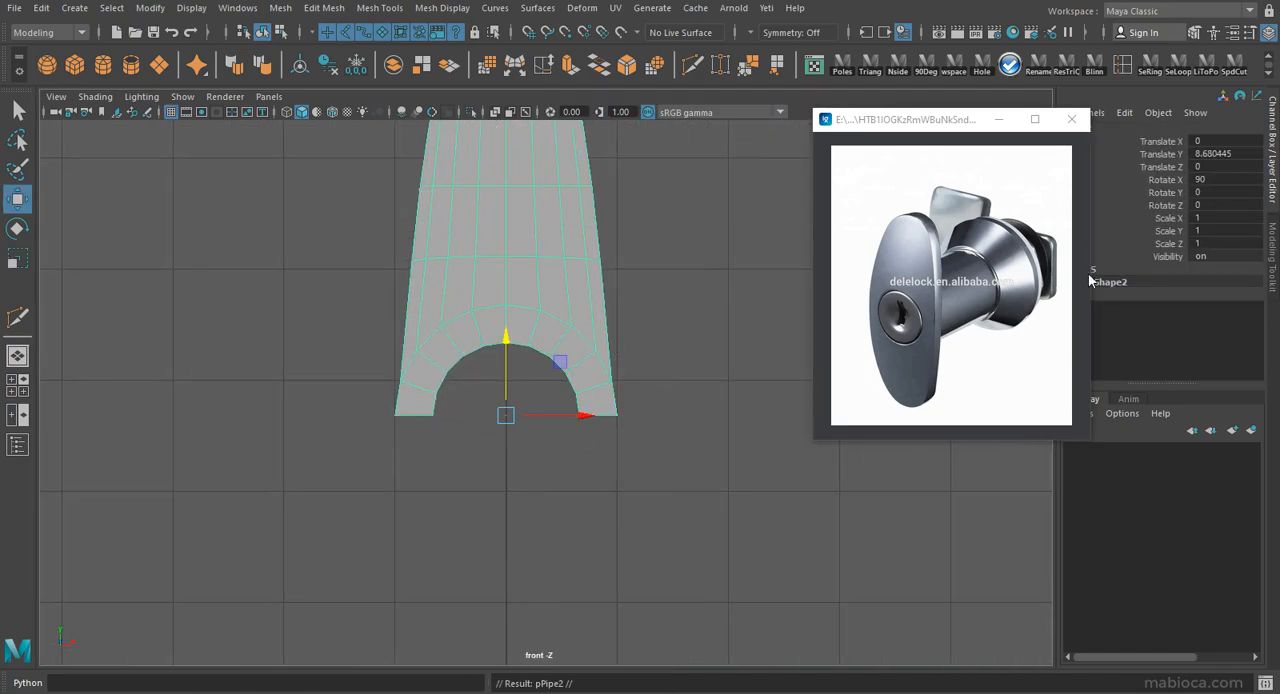
{"action": "key", "text": "e"}
{"action": "left_click_drag", "start_coordinate": [543, 357], "coordinate": [575, 551]}
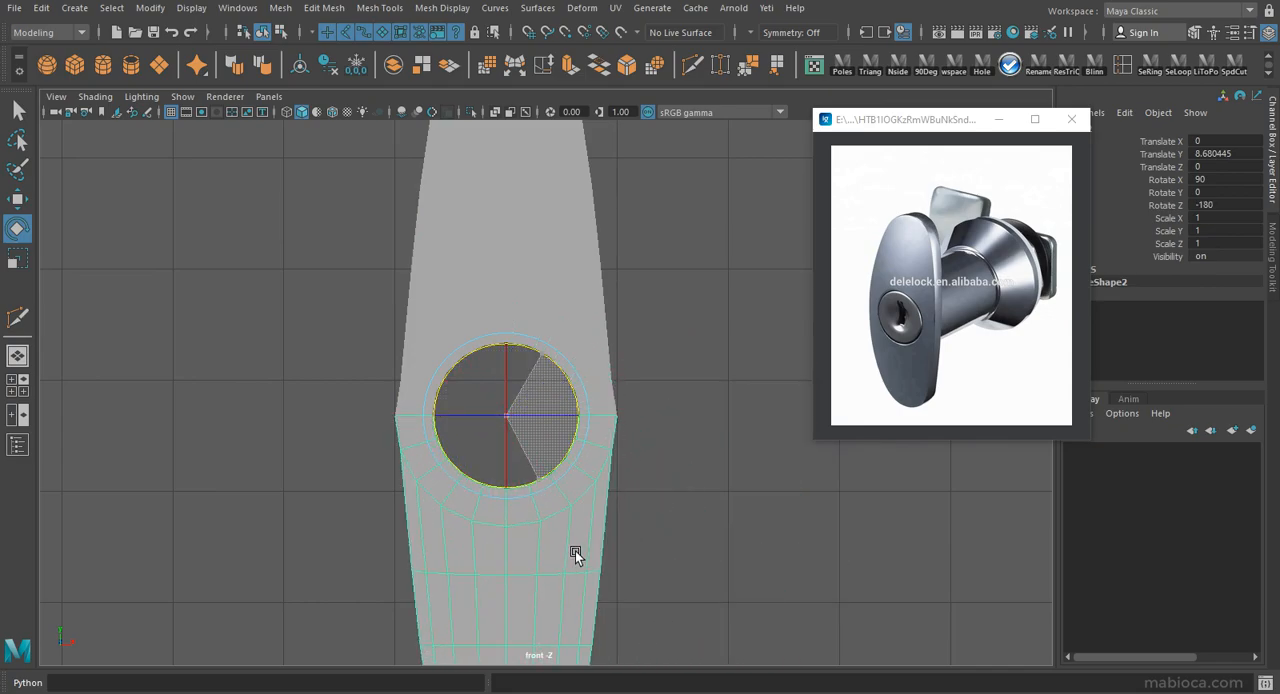
Combine the two plate halves into one mesh and merge the vertices along their shared middle seam.
{"action": "left_click", "coordinate": [602, 352]}
{"action": "left_click", "coordinate": [388, 68]}
{"action": "key", "text": "r"}
{"action": "right_click_drag", "start_coordinate": [569, 263], "coordinate": [480, 257]}
{"action": "left_click_drag", "start_coordinate": [369, 409], "coordinate": [714, 427]}
{"action": "left_click", "coordinate": [715, 74]}
{"action": "right_click_drag", "start_coordinate": [530, 243], "coordinate": [553, 217]}
{"action": "key", "text": "q"}
{"action": "left_click", "coordinate": [689, 256]}
{"action": "scroll", "coordinate": [660, 270], "scroll_direction": "down", "scroll_amount": 3}
{"action": "left_click", "coordinate": [502, 335]}
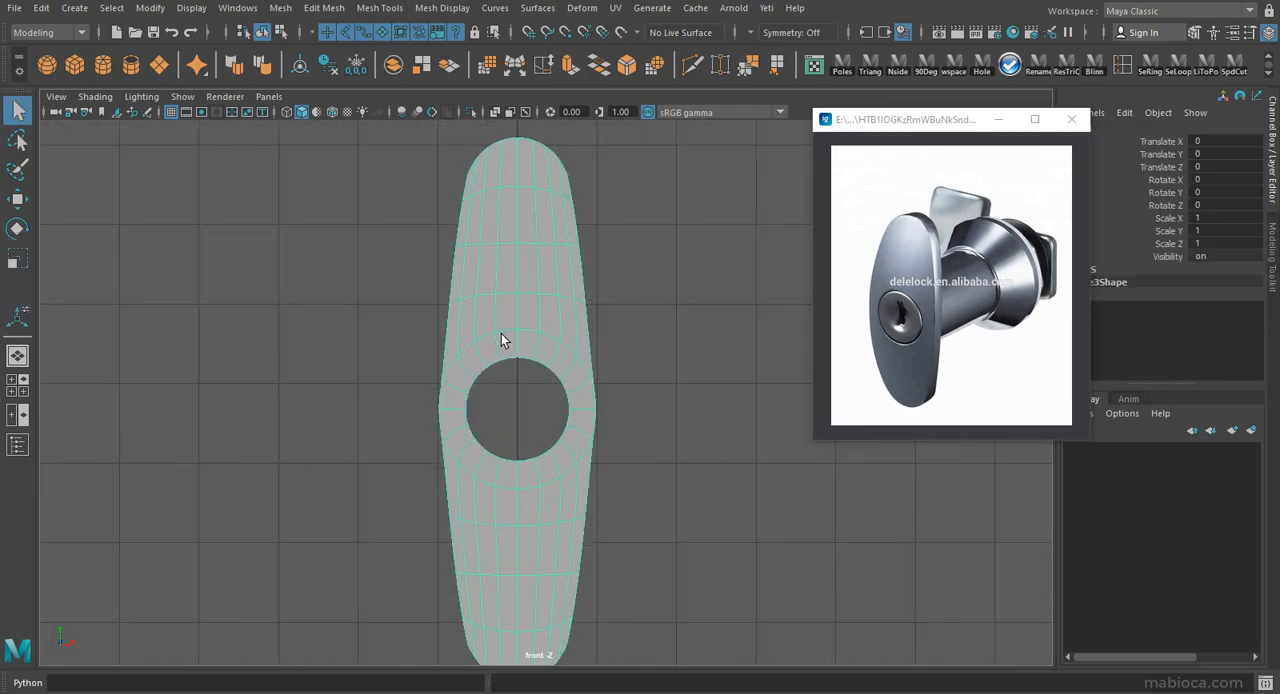
Scale the outline points around the plate's middle to soften the corners on its sides.
{"action": "scroll", "coordinate": [560, 288], "scroll_direction": "up", "scroll_amount": 5}
{"action": "left_click", "coordinate": [349, 422]}
{"action": "right_click_drag", "start_coordinate": [574, 275], "coordinate": [498, 198]}
{"action": "scroll", "coordinate": [688, 218], "scroll_direction": "down", "scroll_amount": 4}
{"action": "key", "text": "space"}
{"action": "key", "text": "space"}
{"action": "left_click_drag", "start_coordinate": [374, 320], "coordinate": [511, 371], "text": "alt"}
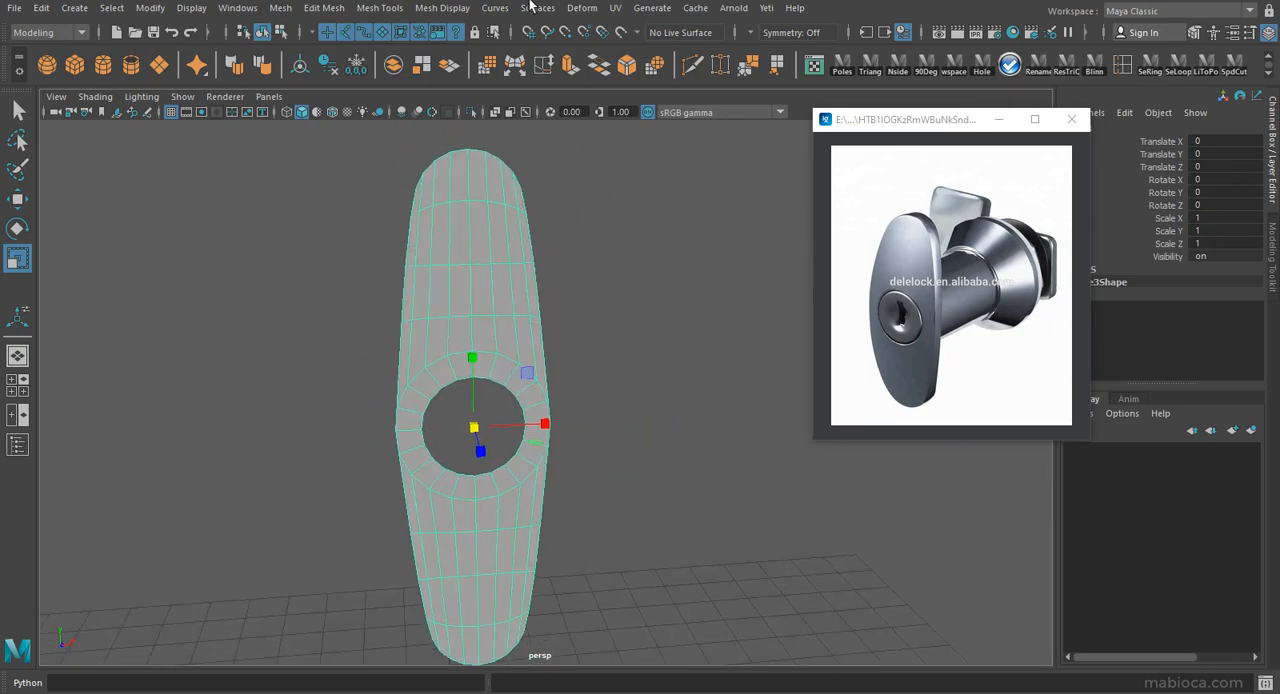
Extrude the plate's faces along its depth to give the handle thickness.
{"action": "left_click_drag", "start_coordinate": [525, 233], "coordinate": [528, 262], "text": "alt"}
{"action": "right_click_drag", "start_coordinate": [528, 262], "coordinate": [694, 302], "text": "alt"}
{"action": "left_click_drag", "start_coordinate": [694, 302], "coordinate": [591, 274], "text": "alt"}
{"action": "key", "text": "3"}
{"action": "right_click_drag", "start_coordinate": [536, 310], "coordinate": [451, 280], "text": "alt"}
{"action": "left_click_drag", "start_coordinate": [451, 280], "coordinate": [365, 312], "text": "alt"}
{"action": "left_click", "coordinate": [570, 66]}
{"action": "left_click_drag", "start_coordinate": [355, 420], "coordinate": [346, 423]}
{"action": "left_click_drag", "start_coordinate": [428, 460], "coordinate": [425, 320], "text": "alt"}
{"action": "right_click_drag", "start_coordinate": [425, 320], "coordinate": [454, 285]}
{"action": "left_click_drag", "start_coordinate": [454, 283], "coordinate": [494, 323], "text": "alt"}
Inspect the thickened plate in smooth mesh preview and switch back to the unsmoothed display.
{"action": "key", "text": "3"}
{"action": "left_click", "coordinate": [574, 380]}
{"action": "left_click_drag", "start_coordinate": [574, 385], "coordinate": [390, 370], "text": "alt"}
{"action": "left_click", "coordinate": [557, 397]}
{"action": "key", "text": "1"}
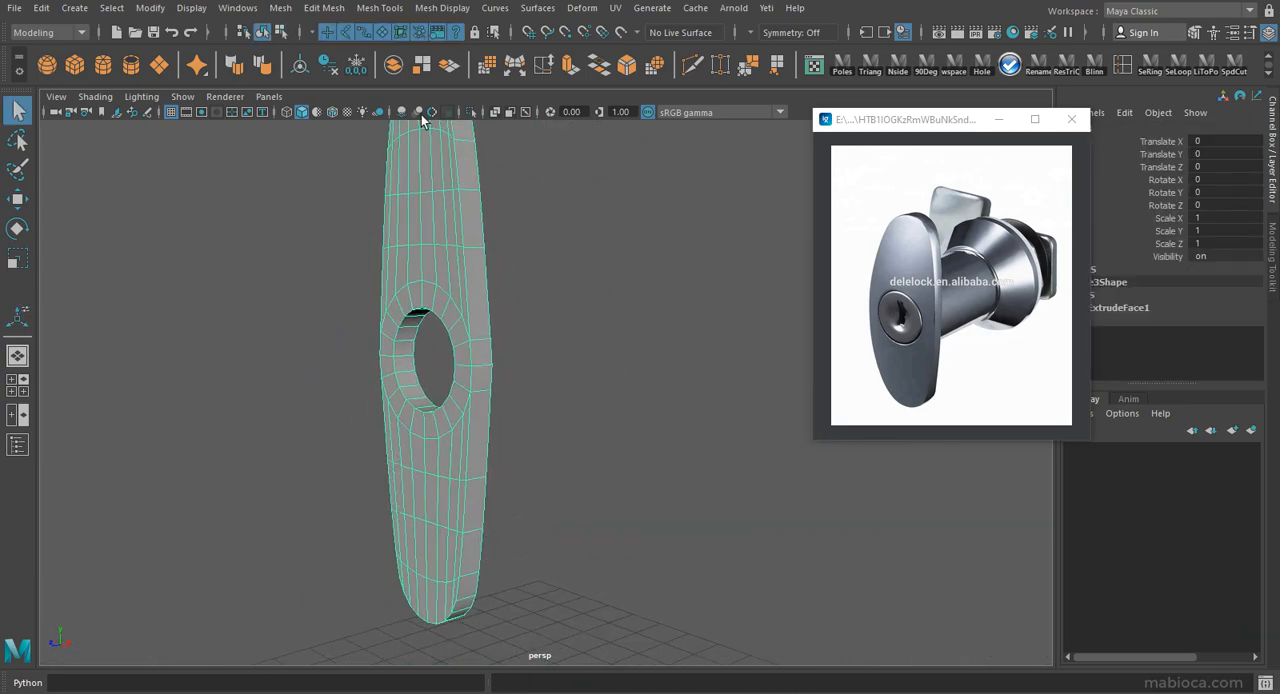
Add a nonlinear Bend deformer to the plate and show the model in wireframe.
{"action": "left_click", "coordinate": [430, 8]}
{"action": "mouse_move", "coordinate": [680, 229]}
{"action": "left_click", "coordinate": [805, 231]}
{"action": "middle_click_drag", "start_coordinate": [534, 397], "coordinate": [526, 443], "text": "alt"}
{"action": "right_click_drag", "start_coordinate": [526, 443], "coordinate": [504, 379], "text": "alt"}
{"action": "key", "text": "4"}
Adjust the Bend deformer's curvature and rotate its handle so the plate curves along its length.
{"action": "left_click", "coordinate": [1157, 348]}
{"action": "middle_click_drag", "start_coordinate": [555, 324], "coordinate": [577, 325]}
{"action": "key", "text": "e"}
{"action": "mouse_move", "coordinate": [480, 420]}
{"action": "left_mouse_down", "text": "alt"}
{"action": "mouse_move", "coordinate": [520, 535]}
{"action": "mouse_move", "coordinate": [521, 479]}
{"action": "mouse_move", "coordinate": [453, 400]}
{"action": "mouse_move", "coordinate": [466, 326]}
{"action": "mouse_move", "coordinate": [474, 380]}
{"action": "mouse_move", "coordinate": [586, 328]}
{"action": "mouse_move", "coordinate": [545, 317]}
{"action": "mouse_move", "coordinate": [466, 349]}
{"action": "mouse_move", "coordinate": [766, 355]}
{"action": "mouse_move", "coordinate": [531, 289]}
{"action": "mouse_move", "coordinate": [361, 343]}
{"action": "mouse_move", "coordinate": [648, 335]}
{"action": "mouse_move", "coordinate": [551, 313]}
{"action": "mouse_move", "coordinate": [566, 220]}
{"action": "mouse_move", "coordinate": [219, 216]}
{"action": "left_mouse_up", "text": "alt"}
{"action": "key", "text": "5"}
{"action": "left_click", "coordinate": [543, 320]}
Lasso-select the curved plate's rear faces in the wireframe side view and scale them flat along the depth.
{"action": "left_click_drag", "start_coordinate": [494, 268], "coordinate": [510, 248], "text": "alt"}
{"action": "right_click", "coordinate": [510, 248]}
{"action": "right_click_drag", "start_coordinate": [512, 270], "coordinate": [510, 292]}
{"action": "left_click_drag", "start_coordinate": [510, 292], "coordinate": [594, 294], "text": "alt"}
{"action": "key", "text": "space"}
{"action": "key", "text": "space"}
{"action": "middle_click_drag", "start_coordinate": [772, 412], "coordinate": [784, 490], "text": "alt"}
{"action": "scroll", "coordinate": [541, 465], "scroll_direction": "up", "scroll_amount": 5}
{"action": "middle_click_drag", "start_coordinate": [541, 465], "coordinate": [552, 462], "text": "alt"}
{"action": "scroll", "coordinate": [552, 462], "scroll_direction": "up", "scroll_amount": 1}
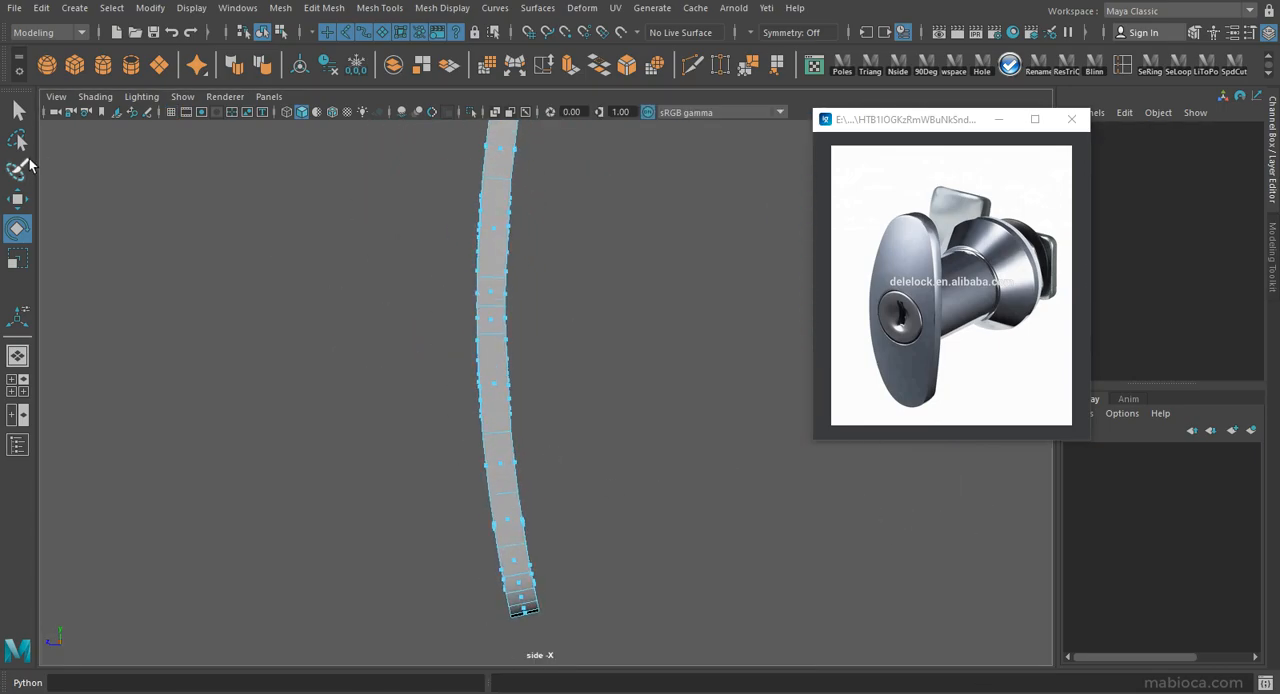
{"action": "key", "text": "4"}
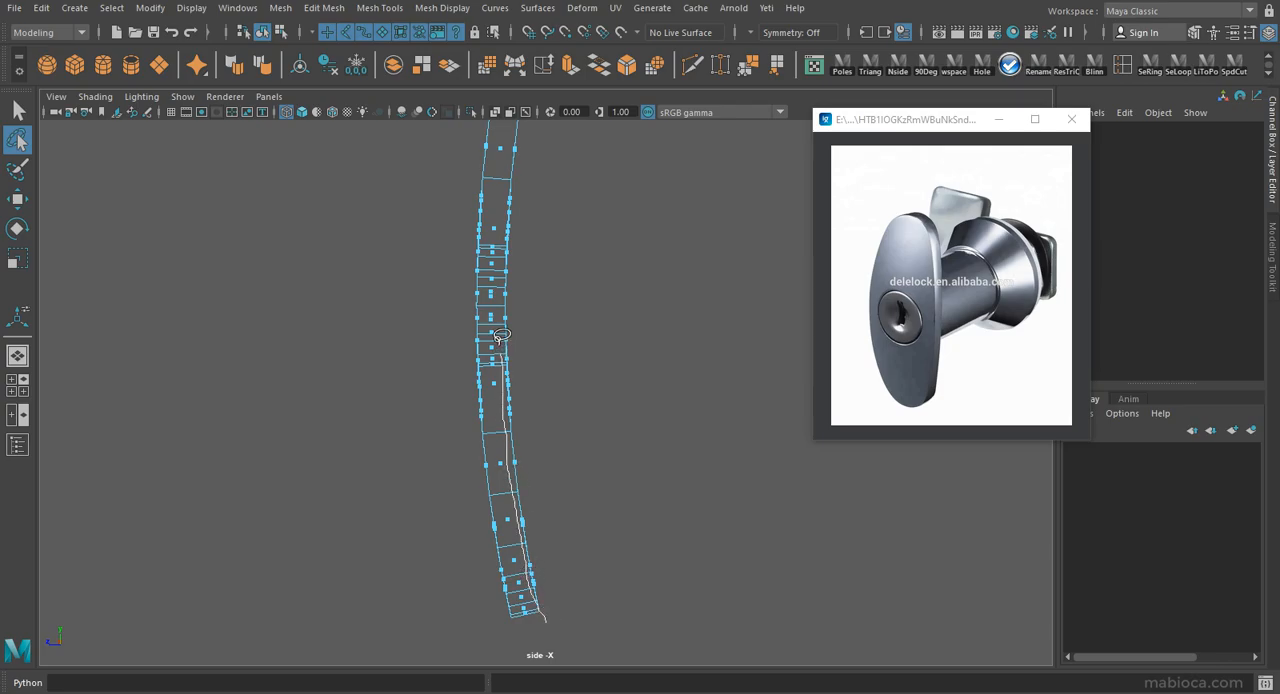
{"action": "left_click_drag", "start_coordinate": [685, 575], "coordinate": [625, 608]}
{"action": "middle_click_drag", "start_coordinate": [529, 124], "coordinate": [478, 444], "text": "alt"}
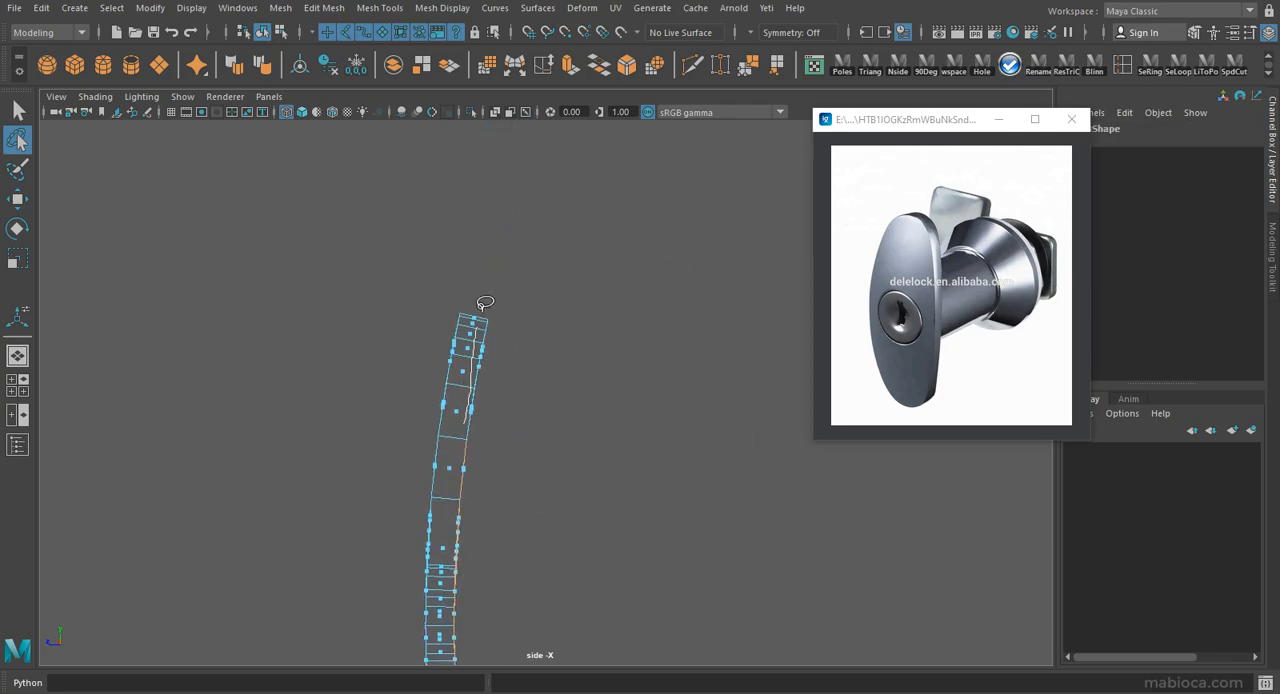
{"action": "key", "text": "space"}
{"action": "key", "text": "space"}
{"action": "left_click_drag", "start_coordinate": [614, 349], "coordinate": [517, 414], "text": "alt"}
{"action": "key", "text": "r"}
{"action": "left_click_drag", "start_coordinate": [416, 462], "coordinate": [446, 462]}
{"action": "middle_click_drag", "start_coordinate": [448, 425], "coordinate": [468, 305], "text": "alt"}
{"action": "mouse_move", "coordinate": [468, 305]}
{"action": "left_mouse_down", "text": "alt"}
{"action": "mouse_move", "coordinate": [487, 290]}
{"action": "mouse_move", "coordinate": [454, 303]}
{"action": "left_mouse_up", "text": "alt"}
Move the rear faces along the plate's depth to adjust the thickness and rescale them until flat.
{"action": "key", "text": "w"}
{"action": "left_click_drag", "start_coordinate": [454, 362], "coordinate": [497, 320]}
{"action": "middle_click_drag", "start_coordinate": [497, 320], "coordinate": [498, 410], "text": "alt"}
{"action": "left_click_drag", "start_coordinate": [498, 410], "coordinate": [568, 474], "text": "alt"}
{"action": "key", "text": "r"}
{"action": "right_click_drag", "start_coordinate": [455, 400], "coordinate": [530, 376]}
{"action": "left_click_drag", "start_coordinate": [480, 362], "coordinate": [591, 349], "text": "alt"}
{"action": "middle_click_drag", "start_coordinate": [591, 349], "coordinate": [587, 306], "text": "alt"}
{"action": "right_click_drag", "start_coordinate": [449, 263], "coordinate": [469, 191]}
{"action": "double_click", "coordinate": [507, 300]}
{"action": "left_click_drag", "start_coordinate": [600, 335], "coordinate": [630, 450], "text": "alt"}
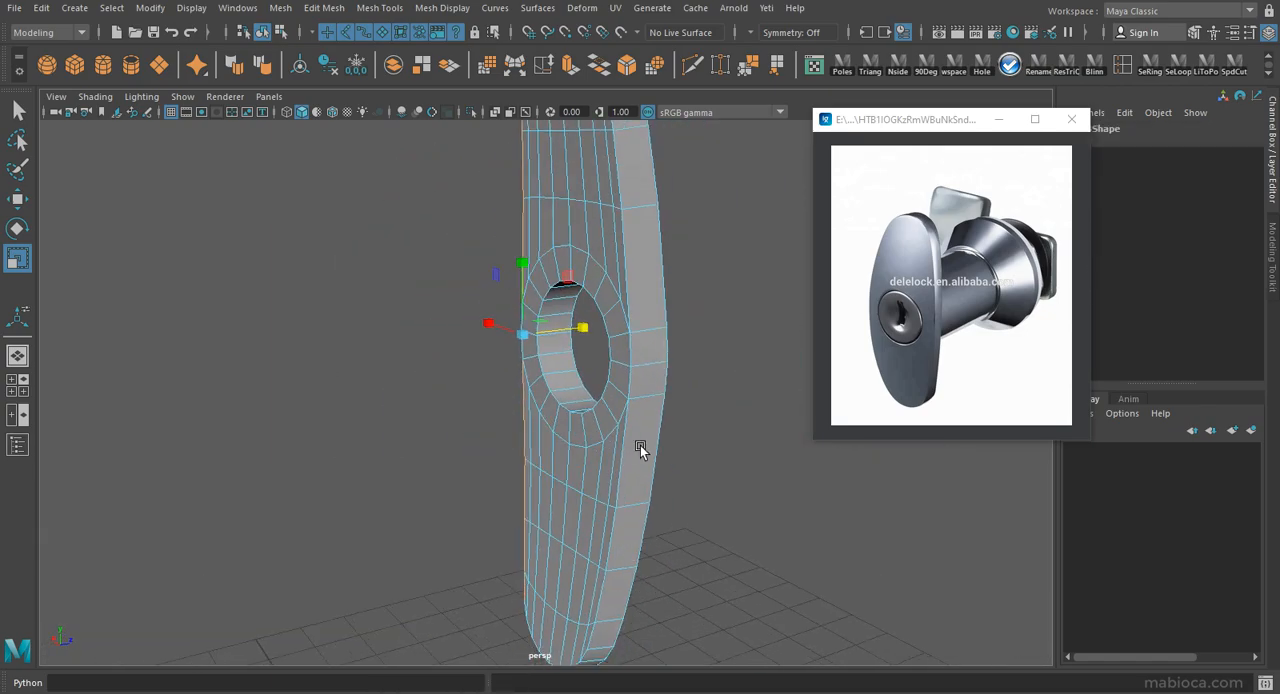
Select the edges around the plate's front outer perimeter and bevel them.
{"action": "left_click_drag", "start_coordinate": [623, 228], "coordinate": [654, 380], "text": "alt"}
{"action": "key", "text": "q"}
{"action": "left_click_drag", "start_coordinate": [619, 425], "coordinate": [645, 519], "text": "alt"}
{"action": "left_click_drag", "start_coordinate": [485, 521], "coordinate": [640, 422], "text": "alt"}
{"action": "left_click_drag", "start_coordinate": [576, 619], "coordinate": [580, 466], "text": "alt"}
{"action": "left_click", "coordinate": [627, 65]}
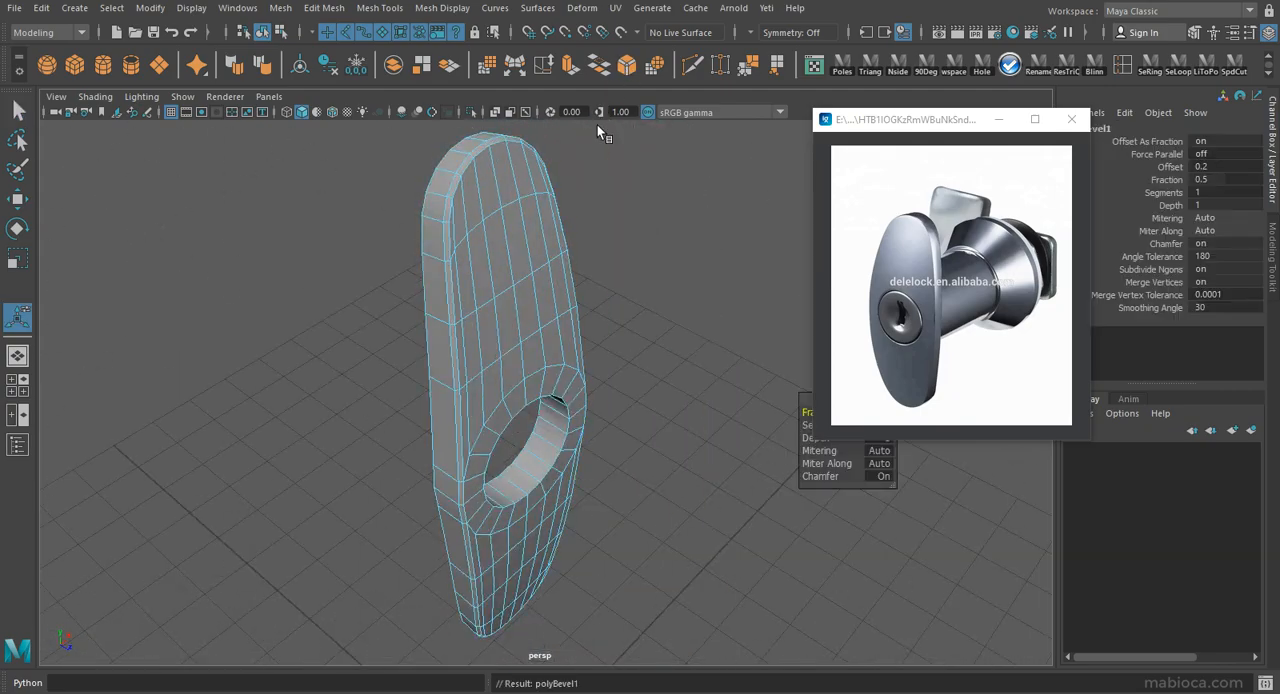
Set the perimeter bevel's fraction to 0.3 and its segments to 2.
{"action": "left_click_drag", "start_coordinate": [585, 330], "coordinate": [612, 262], "text": "alt"}
{"action": "right_click_drag", "start_coordinate": [612, 262], "coordinate": [619, 277], "text": "alt"}
{"action": "left_click_drag", "start_coordinate": [536, 358], "coordinate": [582, 384], "text": "alt"}
{"action": "left_click_drag", "start_coordinate": [928, 124], "coordinate": [935, 84]}
{"action": "left_click", "coordinate": [882, 413]}
{"action": "type", "text": ".3"}
{"action": "key", "text": "Return"}
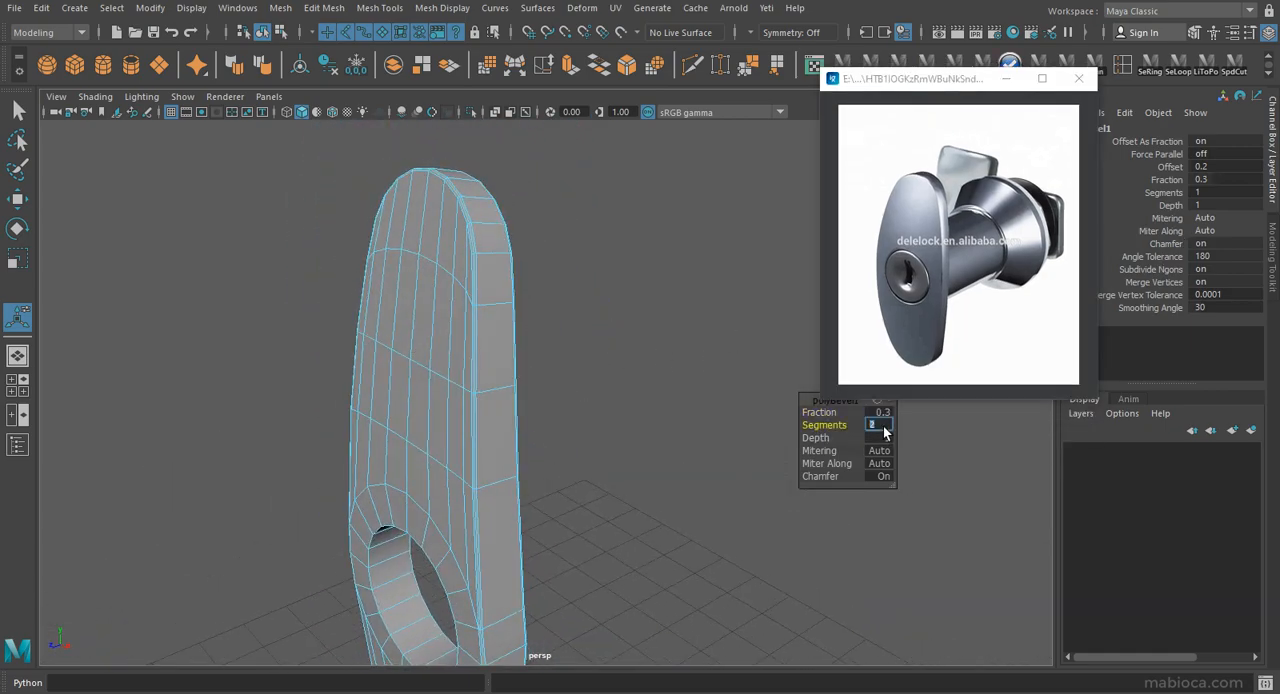
{"action": "key", "text": "Return"}
Inspect the bevelled plate from several angles and compare its shape with the reference photo.
{"action": "right_click_drag", "start_coordinate": [512, 285], "coordinate": [560, 345], "text": "alt"}
{"action": "left_click_drag", "start_coordinate": [560, 345], "coordinate": [571, 345], "text": "alt"}
{"action": "right_click_drag", "start_coordinate": [571, 345], "coordinate": [242, 217], "text": "alt"}
{"action": "left_click_drag", "start_coordinate": [242, 217], "coordinate": [634, 374], "text": "alt"}
{"action": "right_click_drag", "start_coordinate": [634, 374], "coordinate": [560, 310], "text": "alt"}
{"action": "left_click_drag", "start_coordinate": [560, 310], "coordinate": [491, 307], "text": "alt"}
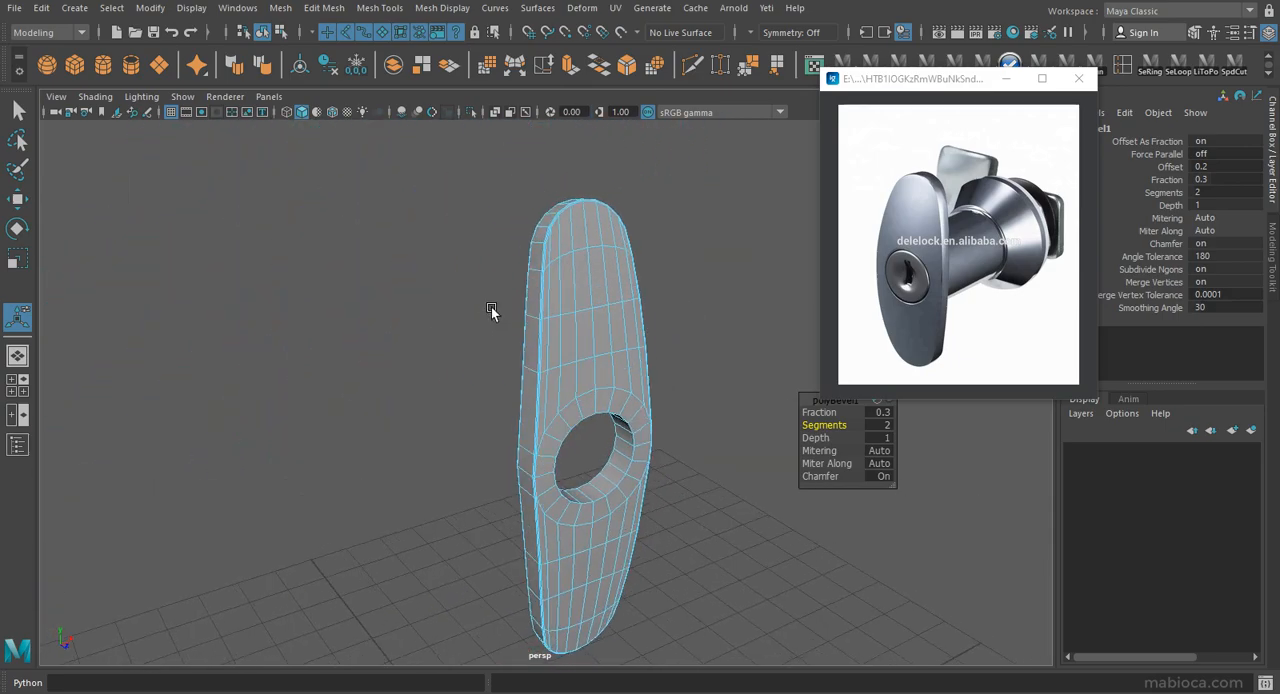
{"action": "right_click_drag", "start_coordinate": [491, 307], "coordinate": [786, 366], "text": "alt"}
Select the ring of faces lining the plate's round hole and duplicate them as a separate piece.
{"action": "left_click_drag", "start_coordinate": [786, 366], "coordinate": [466, 240], "text": "alt"}
{"action": "right_click_drag", "start_coordinate": [494, 289], "coordinate": [466, 312]}
{"action": "double_click", "coordinate": [466, 312]}
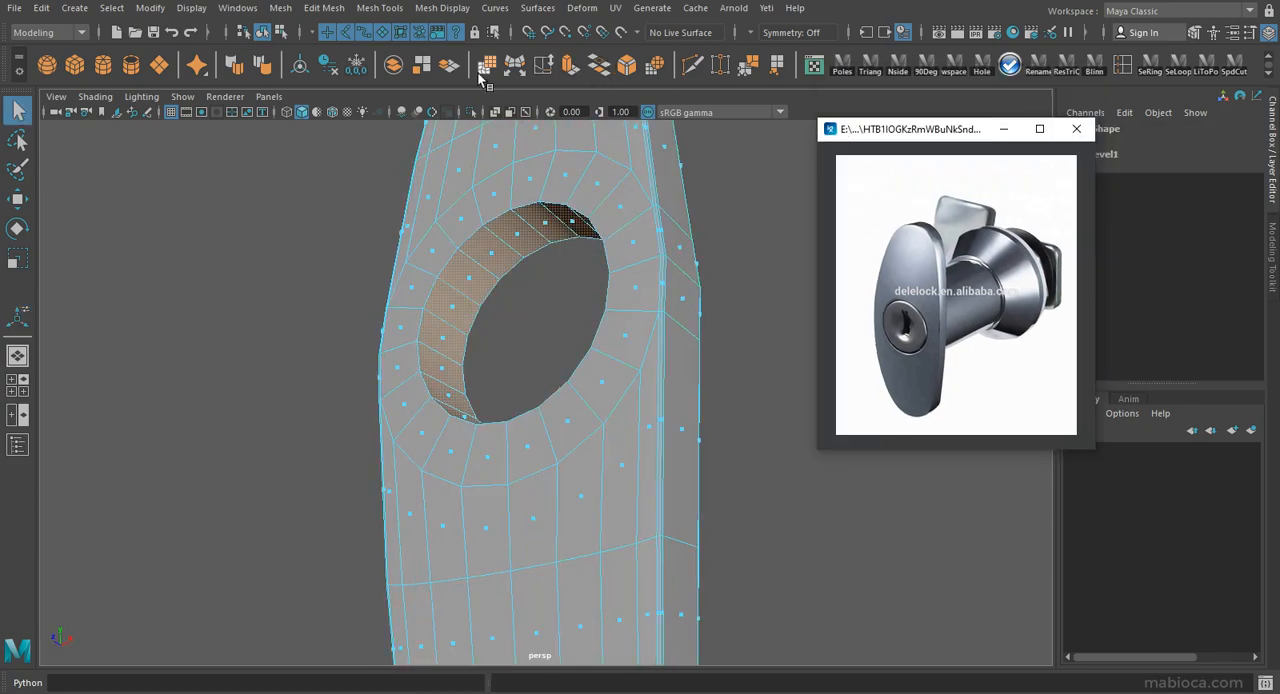
{"action": "left_click_drag", "start_coordinate": [513, 288], "coordinate": [575, 335], "text": "alt"}
{"action": "right_click_drag", "start_coordinate": [513, 330], "coordinate": [600, 400], "text": "alt"}
{"action": "left_click_drag", "start_coordinate": [503, 447], "coordinate": [484, 446]}
{"action": "left_click_drag", "start_coordinate": [484, 430], "coordinate": [330, 279], "text": "alt"}
Delete the history of the separated hole ring and put it in a new, hidden display layer.
{"action": "key", "text": "q"}
{"action": "key", "text": "F8"}
{"action": "left_click", "coordinate": [330, 279]}
{"action": "left_click", "coordinate": [337, 217]}
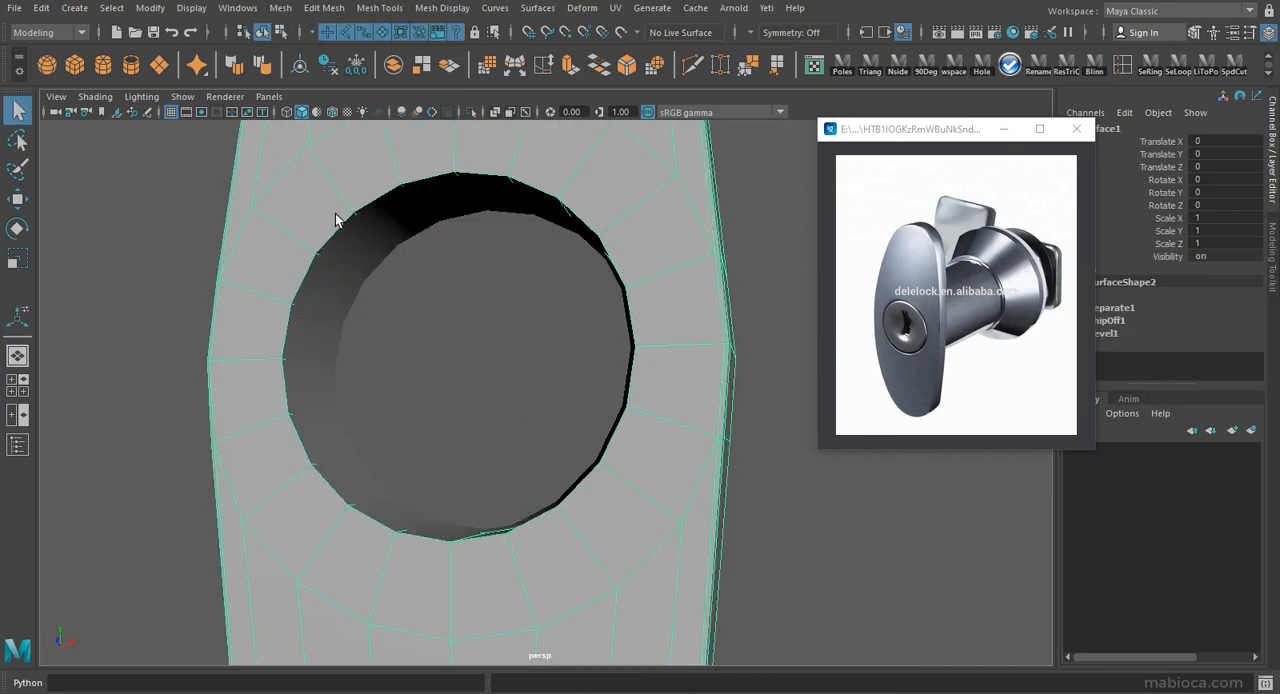
{"action": "left_click", "coordinate": [360, 230]}
{"action": "key", "text": "alt+shift+d"}
{"action": "left_click", "coordinate": [1250, 430]}
{"action": "left_click_drag", "start_coordinate": [945, 130], "coordinate": [905, 103]}
Select the edge loop around the hole's front rim on the plate and bevel it.
{"action": "left_click", "coordinate": [403, 165]}
{"action": "key", "text": "F10"}
{"action": "left_click_drag", "start_coordinate": [587, 287], "coordinate": [552, 329], "text": "alt"}
{"action": "key", "text": "ctrl+b"}
{"action": "middle_click_drag", "start_coordinate": [945, 436], "coordinate": [957, 432], "text": "alt"}
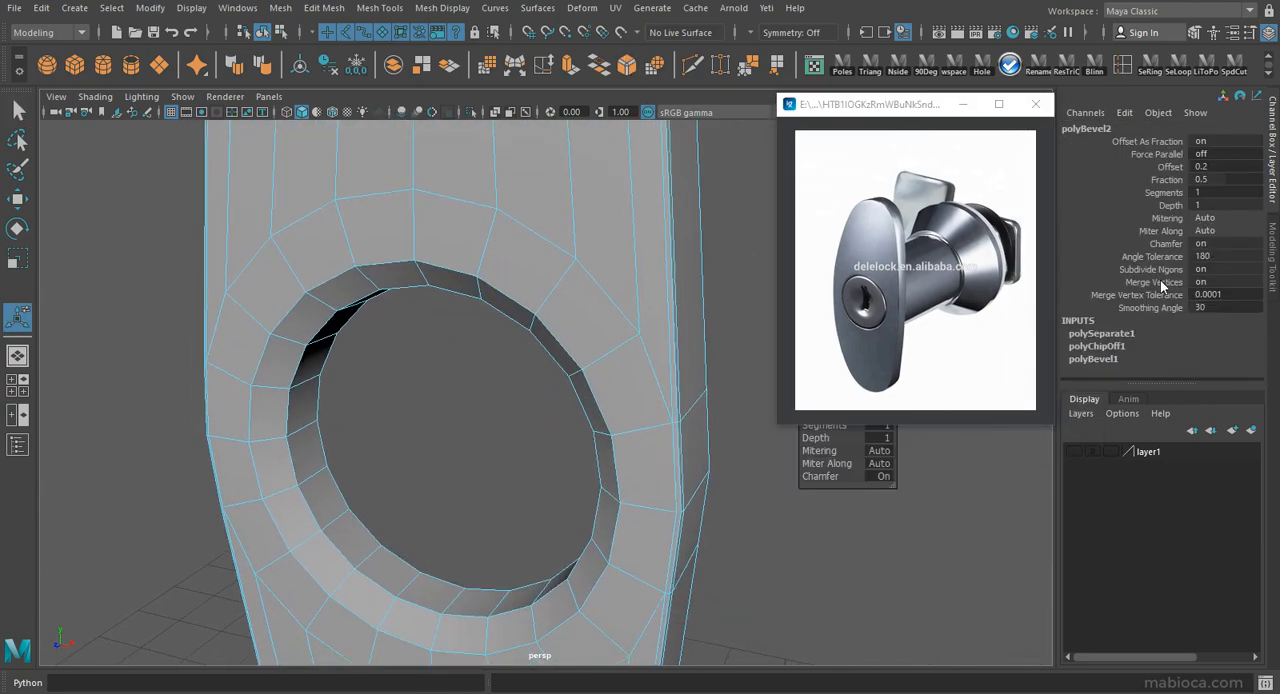
Try fractions 0.2 and 0.05 on the hole rim bevel, and settle on fraction 0.1 with 2 segments.
{"action": "left_click", "coordinate": [1222, 175]}
{"action": "type", "text": ".2"}
{"action": "key", "text": "Return"}
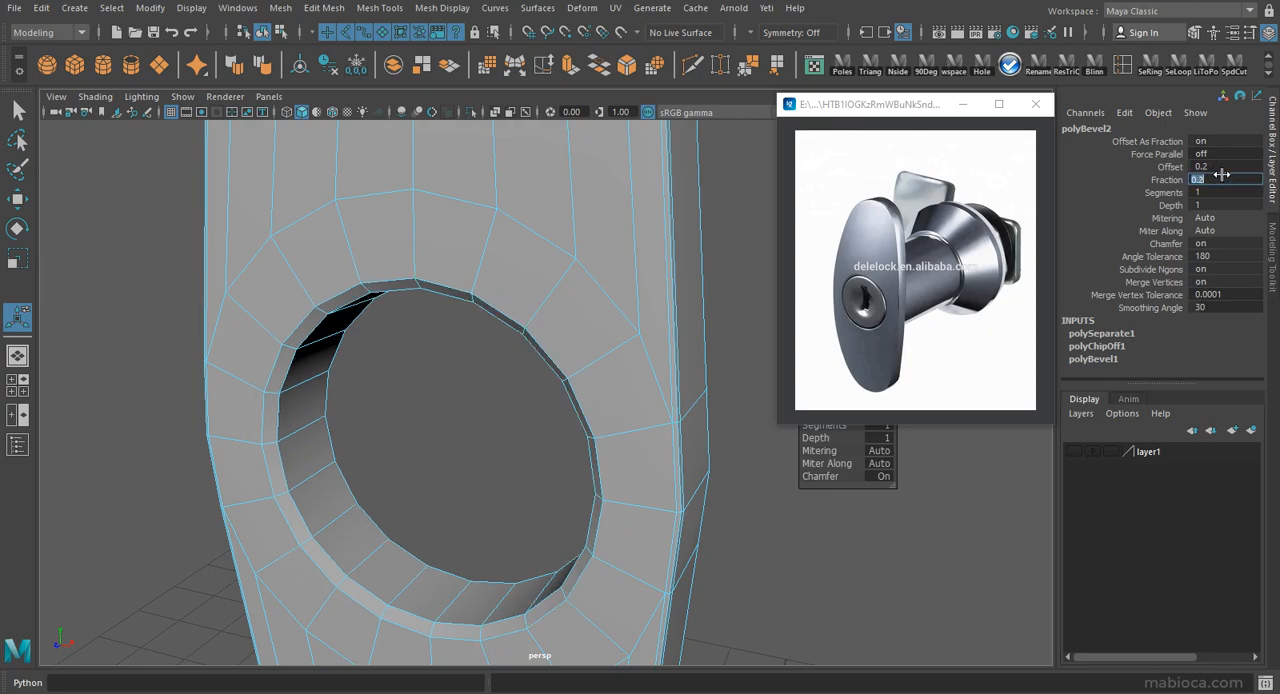
{"action": "type", "text": ".05"}
{"action": "key", "text": "Return"}
{"action": "left_click_drag", "start_coordinate": [464, 294], "coordinate": [580, 317], "text": "alt"}
{"action": "type", "text": ".1"}
{"action": "key", "text": "Return"}
{"action": "type", "text": "2"}
{"action": "key", "text": "Return"}
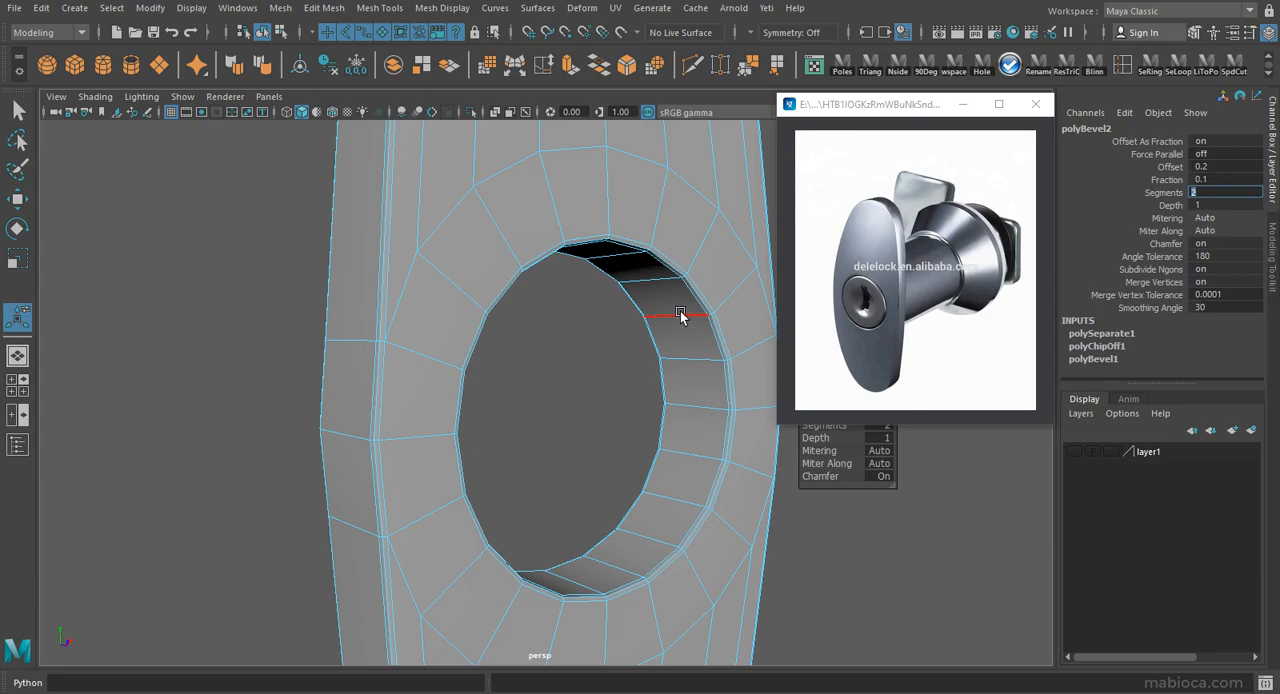
Delete the plate's construction history and check the bevelled hole in smooth preview.
{"action": "left_click_drag", "start_coordinate": [602, 343], "coordinate": [120, 329], "text": "alt"}
{"action": "key", "text": "q"}
{"action": "right_click_drag", "start_coordinate": [515, 275], "coordinate": [557, 234]}
{"action": "key", "text": "alt+shift+d"}
{"action": "key", "text": "3"}
{"action": "left_click", "coordinate": [655, 380]}
{"action": "left_click_drag", "start_coordinate": [640, 370], "coordinate": [520, 328], "text": "alt"}
{"action": "left_click", "coordinate": [577, 374]}
{"action": "key", "text": "1"}
{"action": "mouse_move", "coordinate": [577, 374]}
{"action": "right_mouse_down", "text": "alt"}
{"action": "mouse_move", "coordinate": [651, 391]}
{"action": "mouse_move", "coordinate": [633, 396]}
{"action": "right_mouse_up", "text": "alt"}
In the front view, select the plate's outermost vertices level with the hole's centre and scale them horizontally.
{"action": "key", "text": "space"}
{"action": "key", "text": "space"}
{"action": "left_click_drag", "start_coordinate": [400, 321], "coordinate": [685, 506], "text": "ctrl+alt"}
{"action": "left_click_drag", "start_coordinate": [679, 353], "coordinate": [706, 402]}
{"action": "key", "text": "w"}
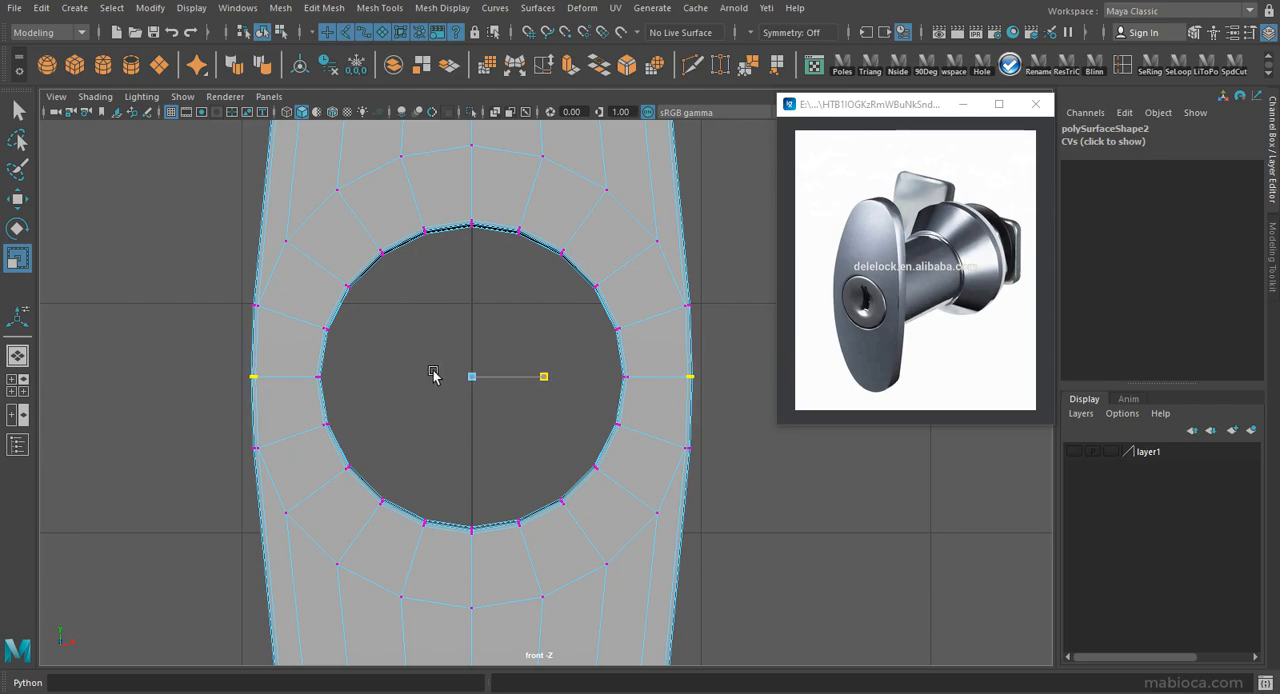
{"action": "right_click_drag", "start_coordinate": [433, 375], "coordinate": [510, 160]}
{"action": "left_click", "coordinate": [739, 503]}
{"action": "scroll", "coordinate": [623, 451], "scroll_direction": "down", "scroll_amount": 5}
{"action": "scroll", "coordinate": [623, 449], "scroll_direction": "up", "scroll_amount": 3}
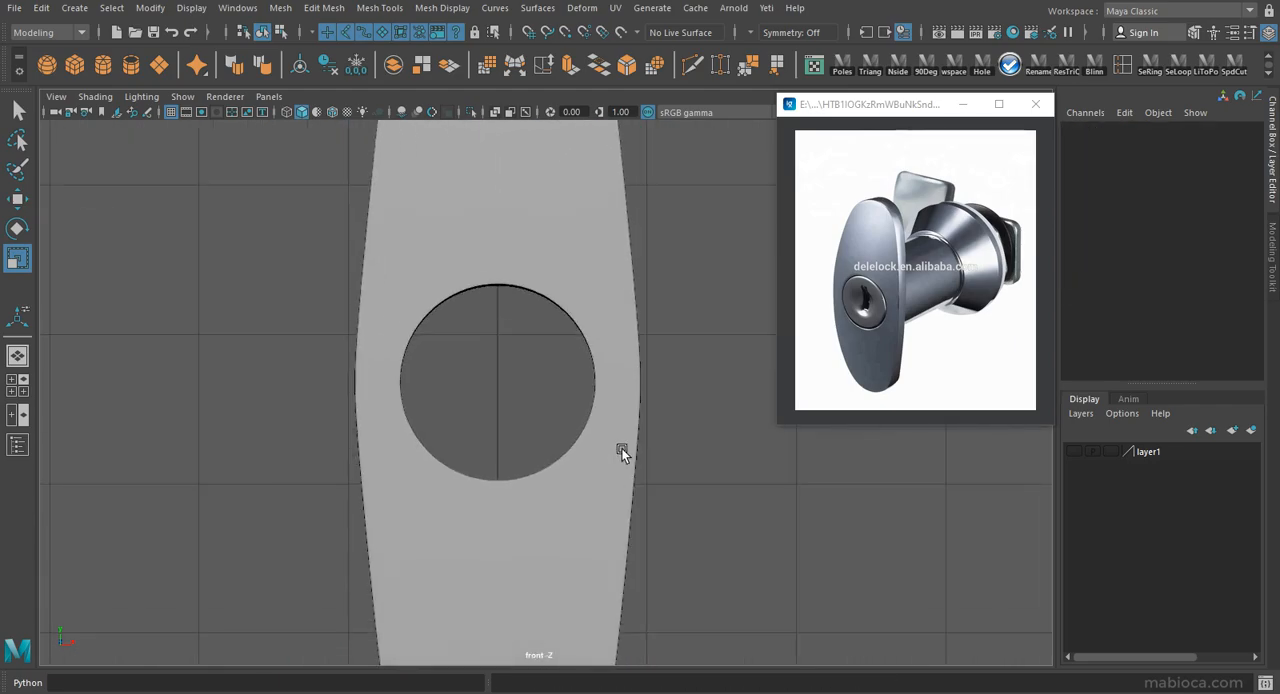
Rescale the plate's widest side vertices horizontally to refine the outline curve and check it in smooth preview.
{"action": "scroll", "coordinate": [575, 303], "scroll_direction": "down", "scroll_amount": 2}
{"action": "left_click", "coordinate": [565, 285]}
{"action": "scroll", "coordinate": [851, 512], "scroll_direction": "up", "scroll_amount": 6}
{"action": "right_click_drag", "start_coordinate": [700, 263], "coordinate": [626, 254]}
{"action": "left_click_drag", "start_coordinate": [738, 345], "coordinate": [663, 392]}
{"action": "left_click_drag", "start_coordinate": [260, 344], "coordinate": [204, 398], "text": "shift"}
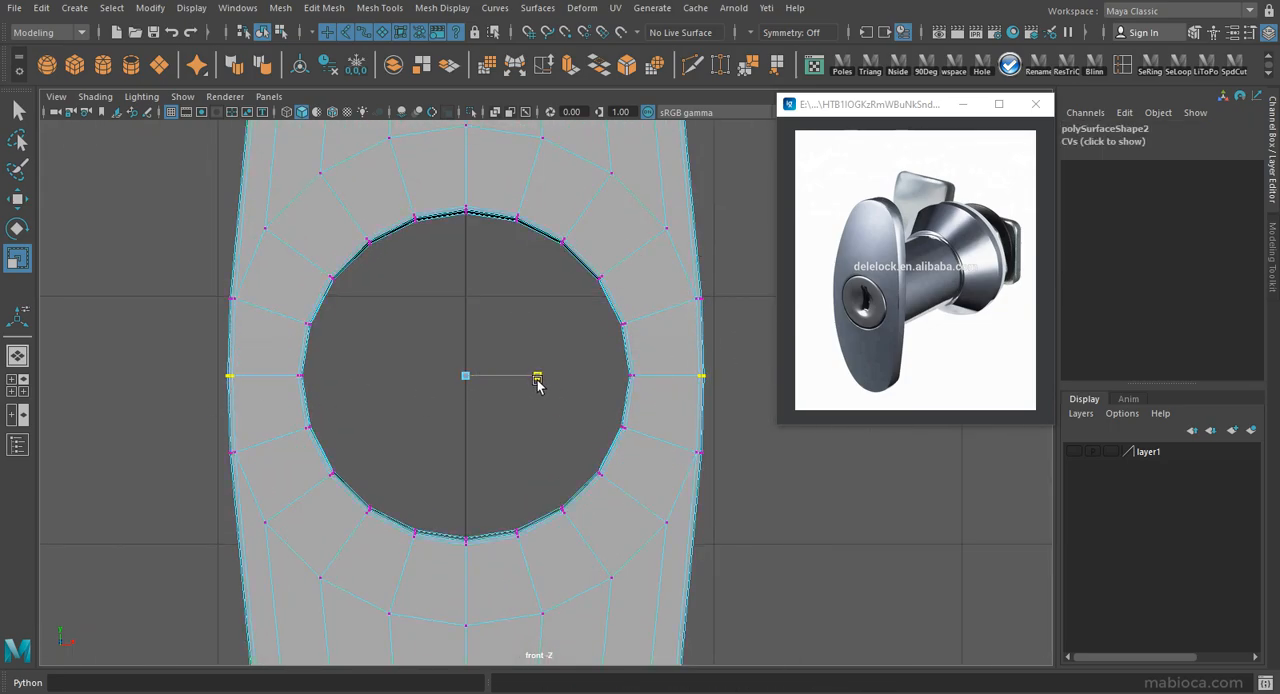
{"action": "right_click_drag", "start_coordinate": [527, 405], "coordinate": [557, 391]}
{"action": "key", "text": "3"}
{"action": "scroll", "coordinate": [610, 335], "scroll_direction": "down", "scroll_amount": 5}
{"action": "left_click", "coordinate": [650, 293]}
Return to the perspective view and assign a new Blinn material to the plate.
{"action": "key", "text": "space"}
{"action": "key", "text": "space"}
{"action": "left_click_drag", "start_coordinate": [715, 285], "coordinate": [497, 266], "text": "alt"}
{"action": "left_click", "coordinate": [502, 262]}
{"action": "right_click_drag", "start_coordinate": [502, 262], "coordinate": [603, 572]}
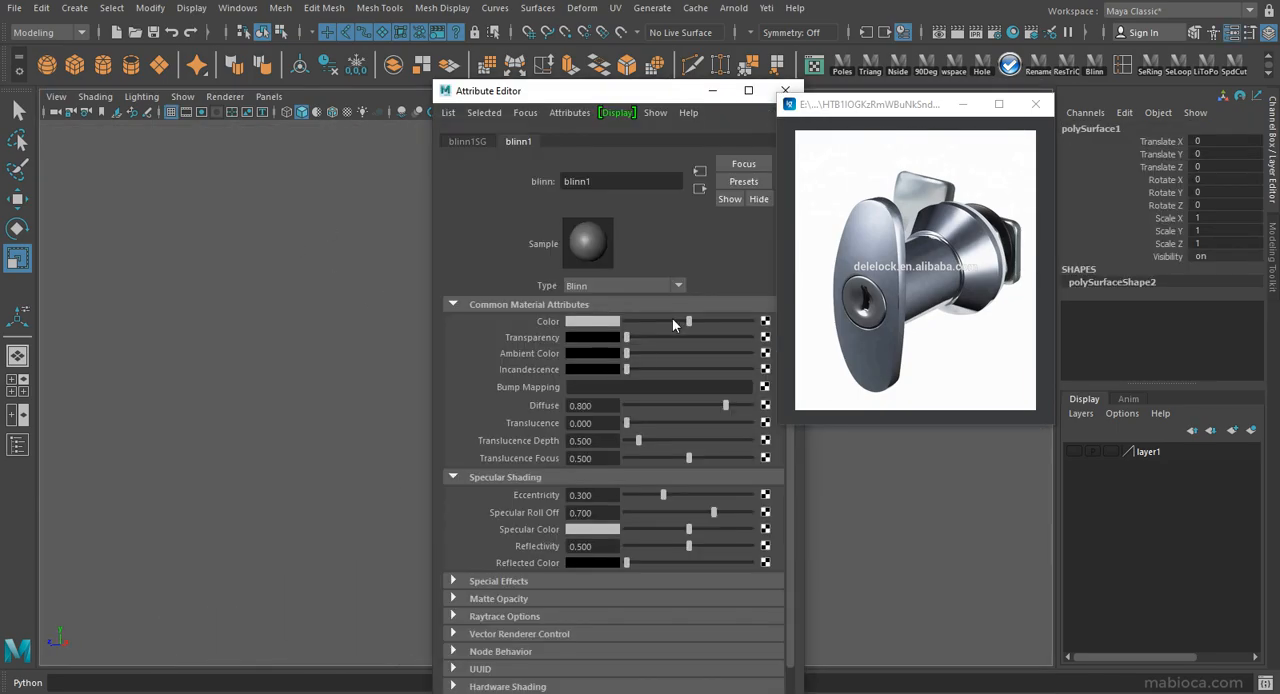
{"action": "left_click", "coordinate": [785, 91]}
Inspect the plate with its Blinn material and switch the viewport to default material shading.
{"action": "left_click", "coordinate": [616, 444]}
{"action": "left_click_drag", "start_coordinate": [616, 444], "coordinate": [350, 466], "text": "alt"}
{"action": "left_click_drag", "start_coordinate": [409, 464], "coordinate": [582, 462], "text": "alt"}
{"action": "left_click", "coordinate": [582, 462]}
{"action": "left_click", "coordinate": [590, 456]}
{"action": "right_click_drag", "start_coordinate": [590, 456], "coordinate": [553, 450], "text": "alt"}
{"action": "left_click", "coordinate": [317, 112]}
Extrude the front edge loop of the hole's ring piece and scale it inward into a flat face.
{"action": "mouse_move", "coordinate": [597, 382]}
{"action": "left_mouse_down", "text": "alt"}
{"action": "mouse_move", "coordinate": [623, 346]}
{"action": "mouse_move", "coordinate": [700, 392]}
{"action": "left_mouse_up", "text": "alt"}
{"action": "left_click", "coordinate": [600, 480]}
{"action": "key", "text": "1"}
{"action": "left_click", "coordinate": [591, 411]}
{"action": "scroll", "coordinate": [593, 420], "scroll_direction": "up", "scroll_amount": 5}
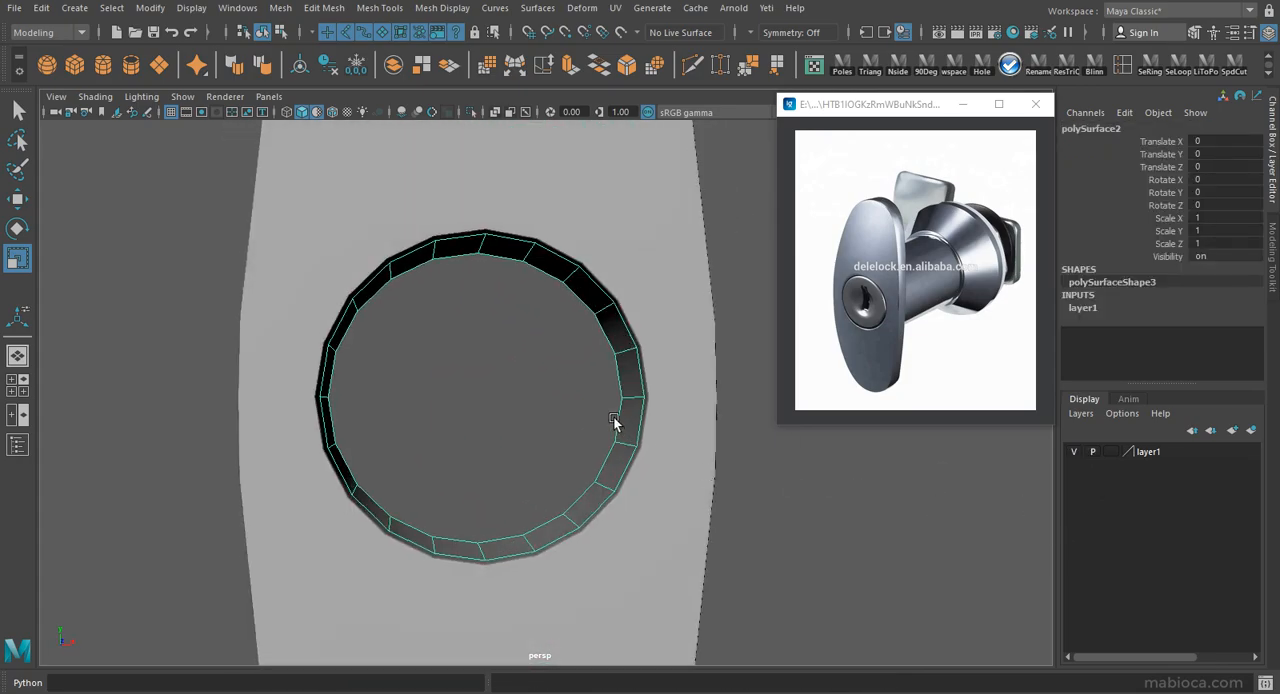
{"action": "key", "text": "F10"}
{"action": "double_click", "coordinate": [603, 297]}
{"action": "left_click", "coordinate": [655, 67]}
{"action": "key", "text": "r"}
{"action": "left_click_drag", "start_coordinate": [478, 430], "coordinate": [458, 400], "text": "alt"}
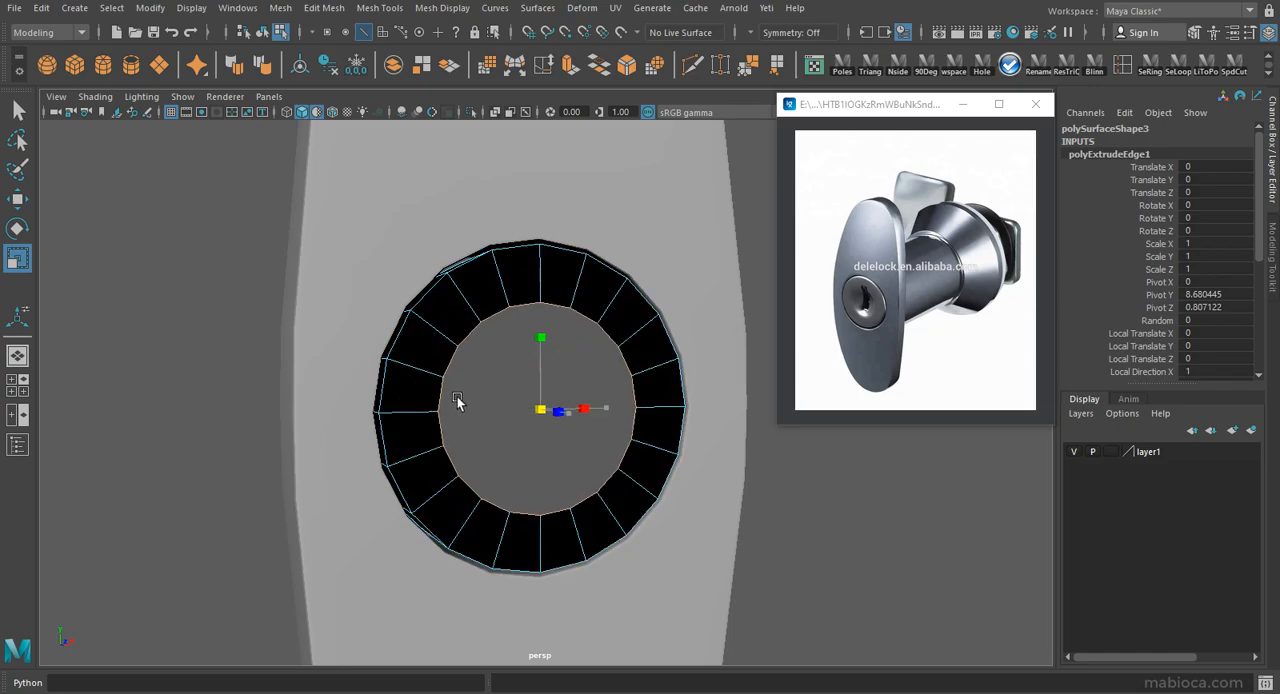
{"action": "middle_click_drag", "start_coordinate": [456, 396], "coordinate": [460, 396]}
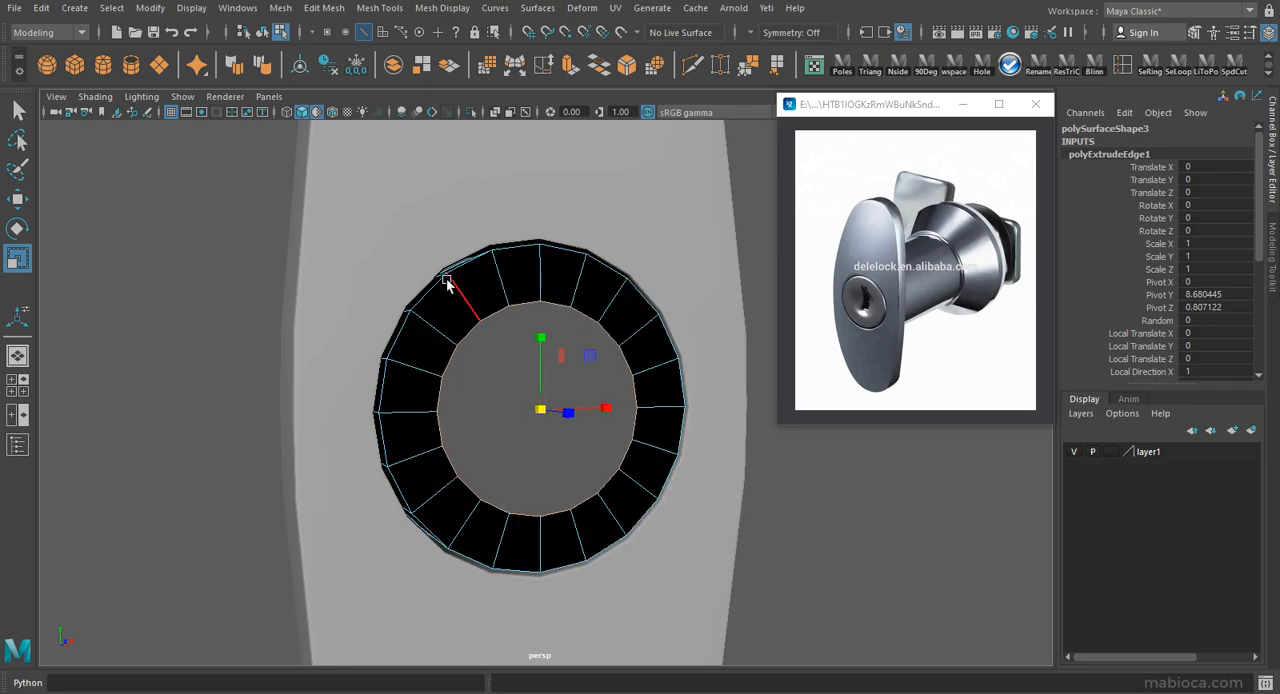
Reverse the ring piece's normals and delete its history.
{"action": "key", "text": "F8"}
{"action": "left_click", "coordinate": [443, 9]}
{"action": "left_click", "coordinate": [450, 84]}
{"action": "key", "text": "F8"}
{"action": "key", "text": "alt+shift+d"}
{"action": "key", "text": "F10"}
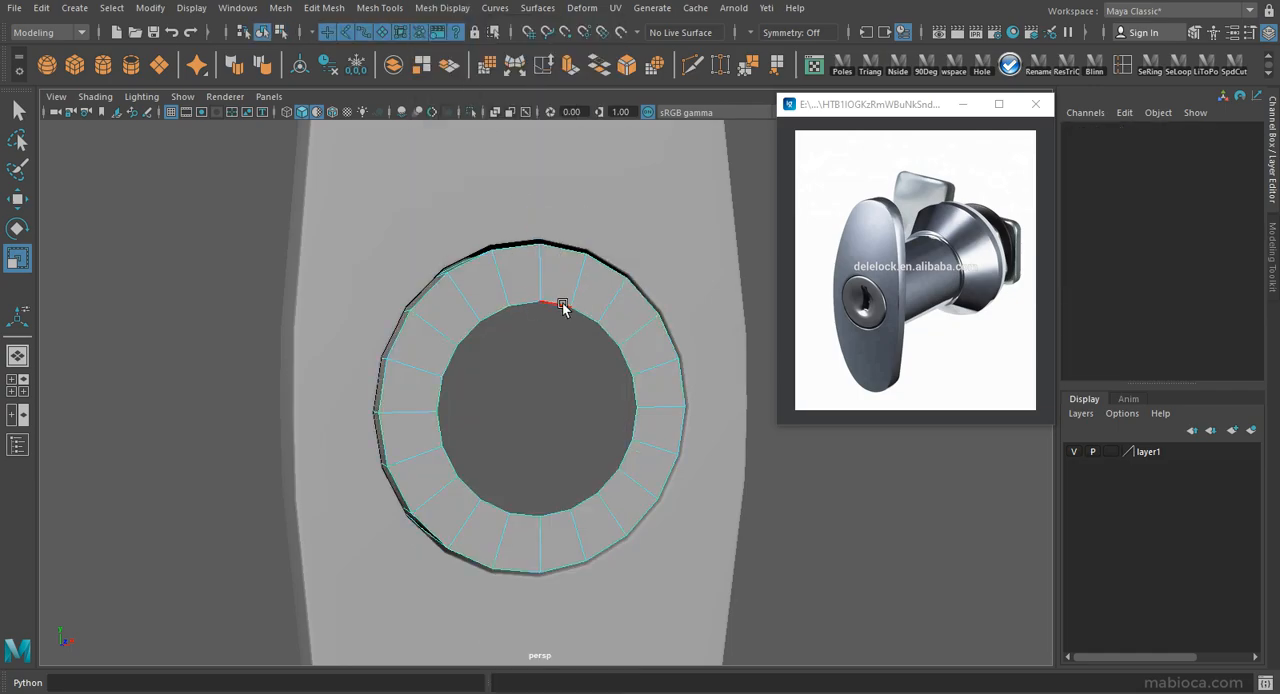
Extrude the ring piece's inner edge loop again and scale it inward to a smaller central opening.
{"action": "left_click", "coordinate": [567, 65]}
{"action": "key", "text": "r"}
{"action": "left_click_drag", "start_coordinate": [541, 409], "coordinate": [420, 603]}
{"action": "key", "text": "w"}
Browse the other reference photos and examine the lock cylinder and keyhole up close.
{"action": "left_click", "coordinate": [916, 336]}
{"action": "key", "text": "Left"}
{"action": "key", "text": "Left"}
{"action": "key", "text": "Left"}
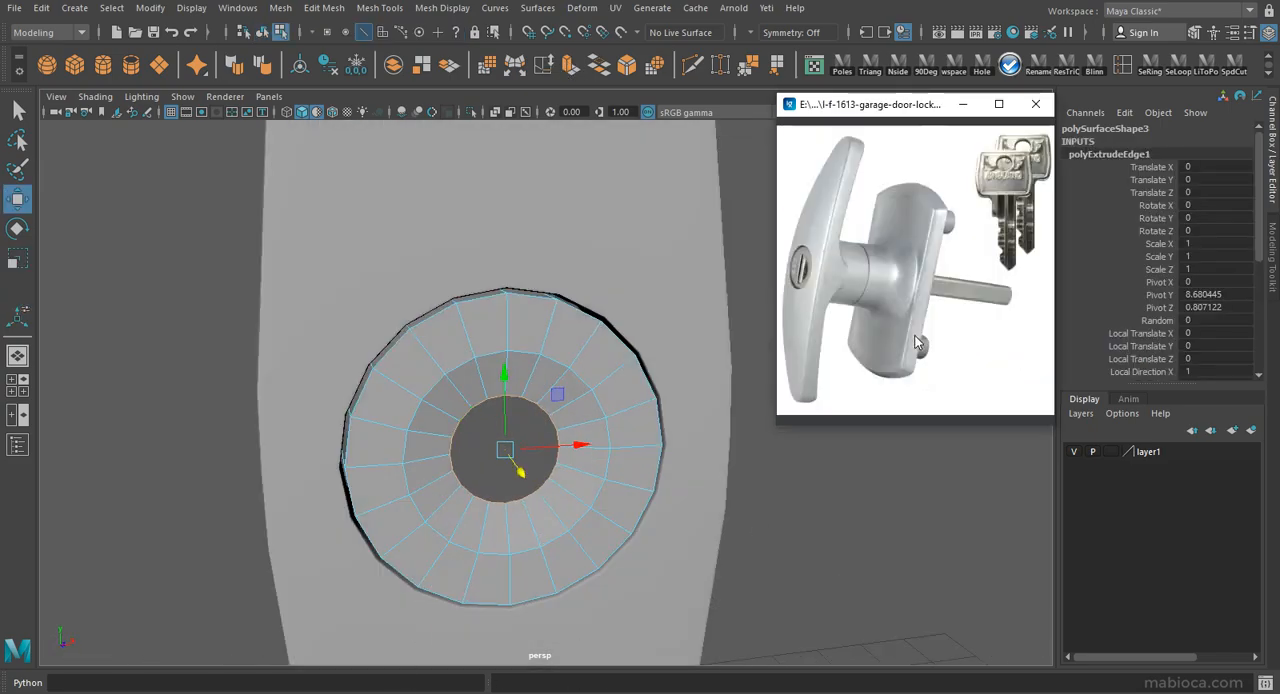
{"action": "key", "text": "Left"}
{"action": "key", "text": "Left"}
{"action": "key", "text": "Left"}
{"action": "key", "text": "Left"}
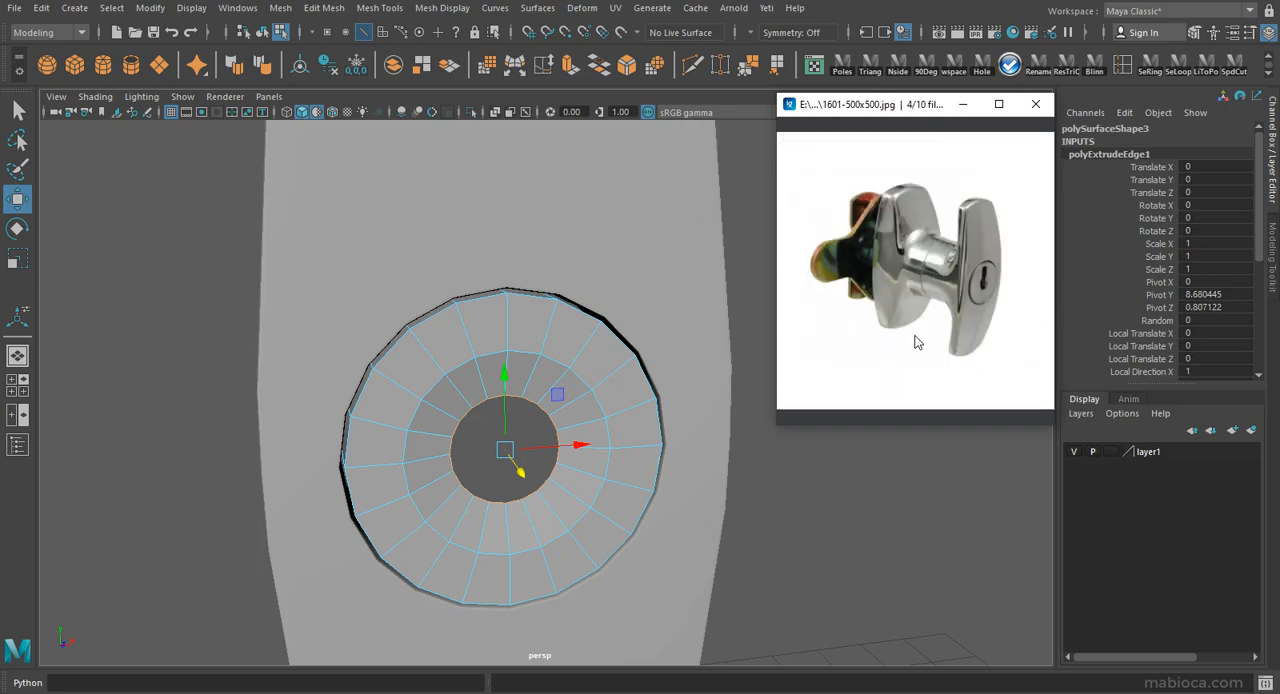
{"action": "key", "text": "Left"}
{"action": "key", "text": "Left"}
{"action": "key", "text": "Left"}
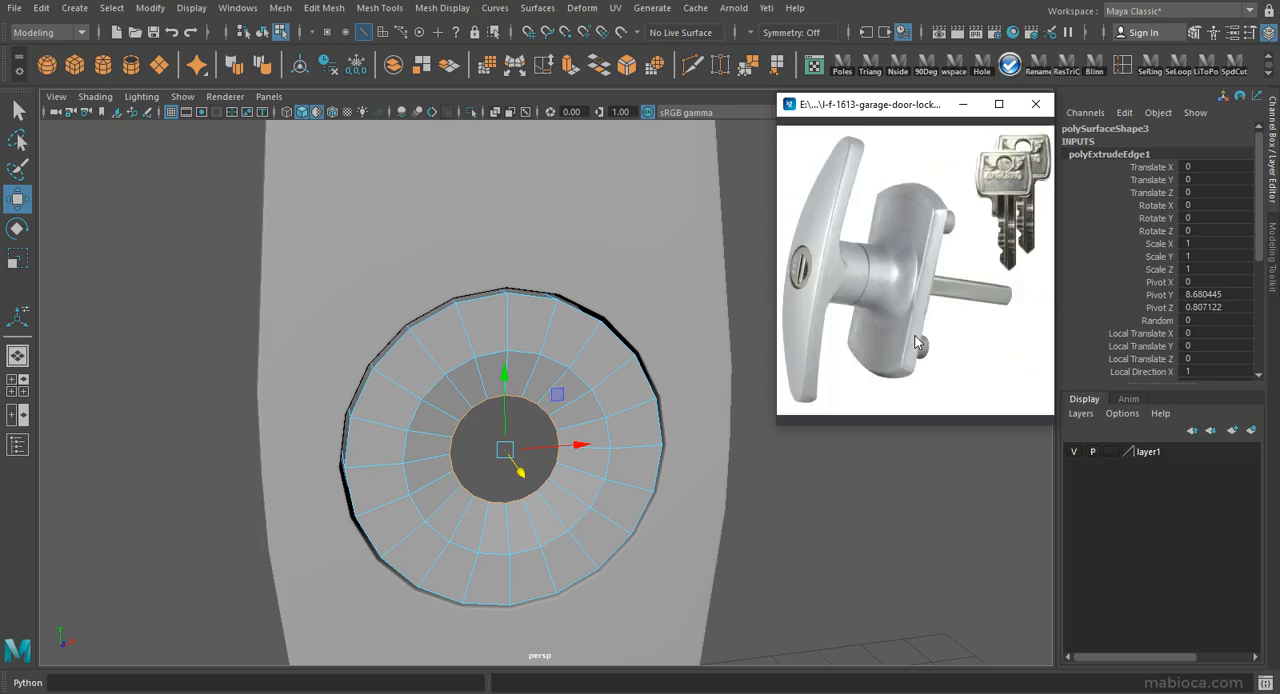
{"action": "scroll", "coordinate": [871, 292], "scroll_direction": "up", "scroll_amount": 3}
{"action": "scroll", "coordinate": [871, 292], "scroll_direction": "down", "scroll_amount": 3}
{"action": "key", "text": "Left"}
{"action": "scroll", "coordinate": [954, 280], "scroll_direction": "up", "scroll_amount": 4}
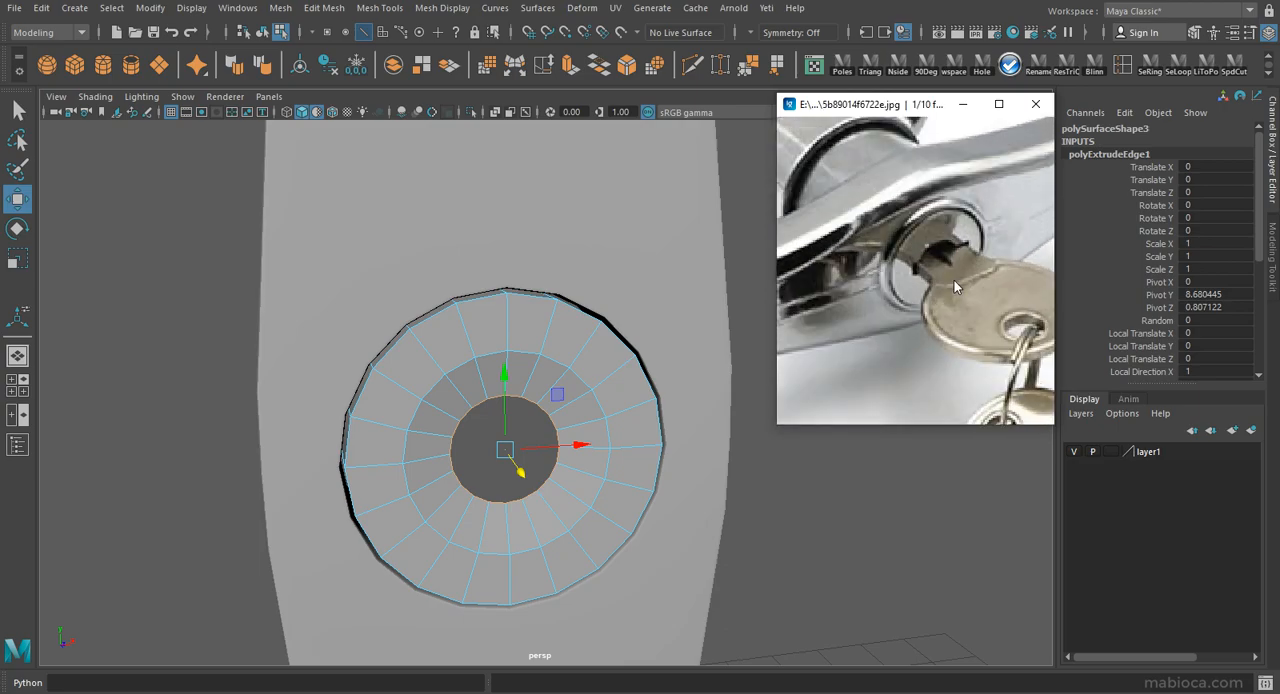
Bevel the middle edge loop of the lock face with fraction 0.2 and two segments, and check the result.
{"action": "mouse_move", "coordinate": [503, 449]}
{"action": "left_mouse_down", "text": "alt"}
{"action": "mouse_move", "coordinate": [440, 423]}
{"action": "mouse_move", "coordinate": [485, 437]}
{"action": "left_mouse_up", "text": "alt"}
{"action": "double_click", "coordinate": [467, 322]}
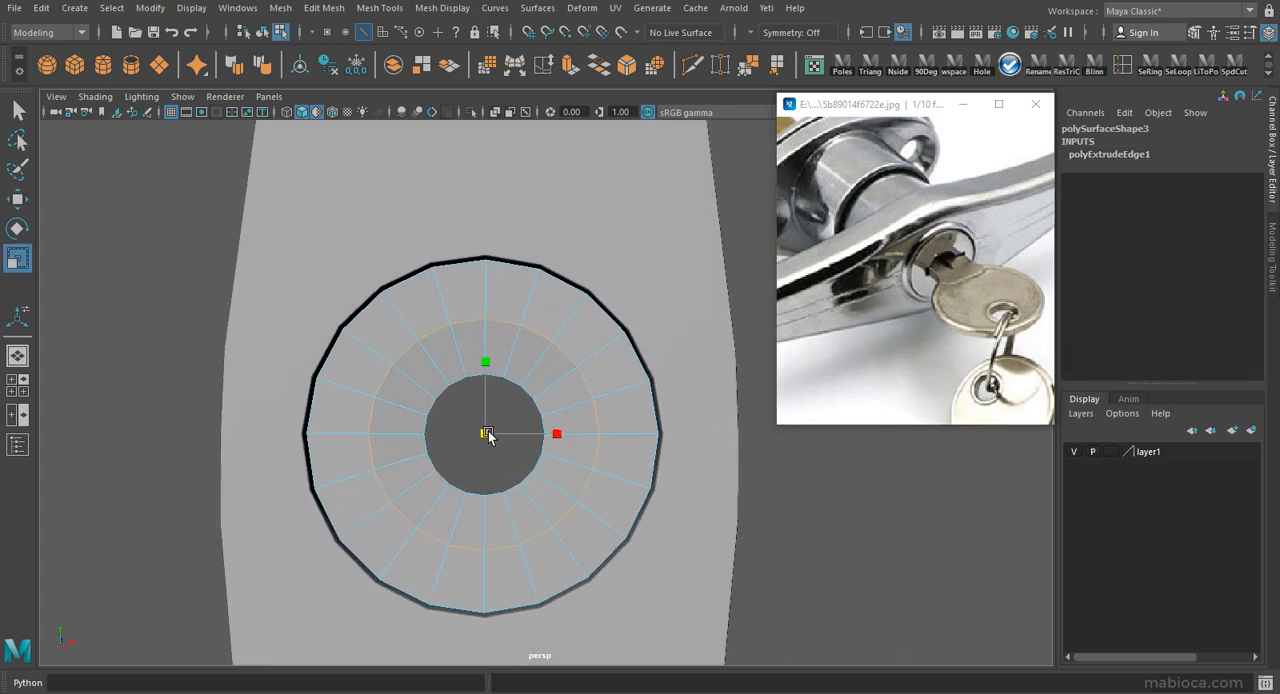
{"action": "left_click", "coordinate": [619, 60]}
{"action": "left_click_drag", "start_coordinate": [511, 325], "coordinate": [640, 365], "text": "alt"}
{"action": "type", "text": "0.2"}
{"action": "key", "text": "Return"}
{"action": "left_click", "coordinate": [1174, 193]}
{"action": "middle_click_drag", "start_coordinate": [525, 325], "coordinate": [551, 323]}
{"action": "left_click_drag", "start_coordinate": [551, 323], "coordinate": [520, 277], "text": "alt"}
{"action": "key", "text": "F8"}
{"action": "left_click", "coordinate": [538, 392]}
{"action": "scroll", "coordinate": [594, 420], "scroll_direction": "down", "scroll_amount": 3}
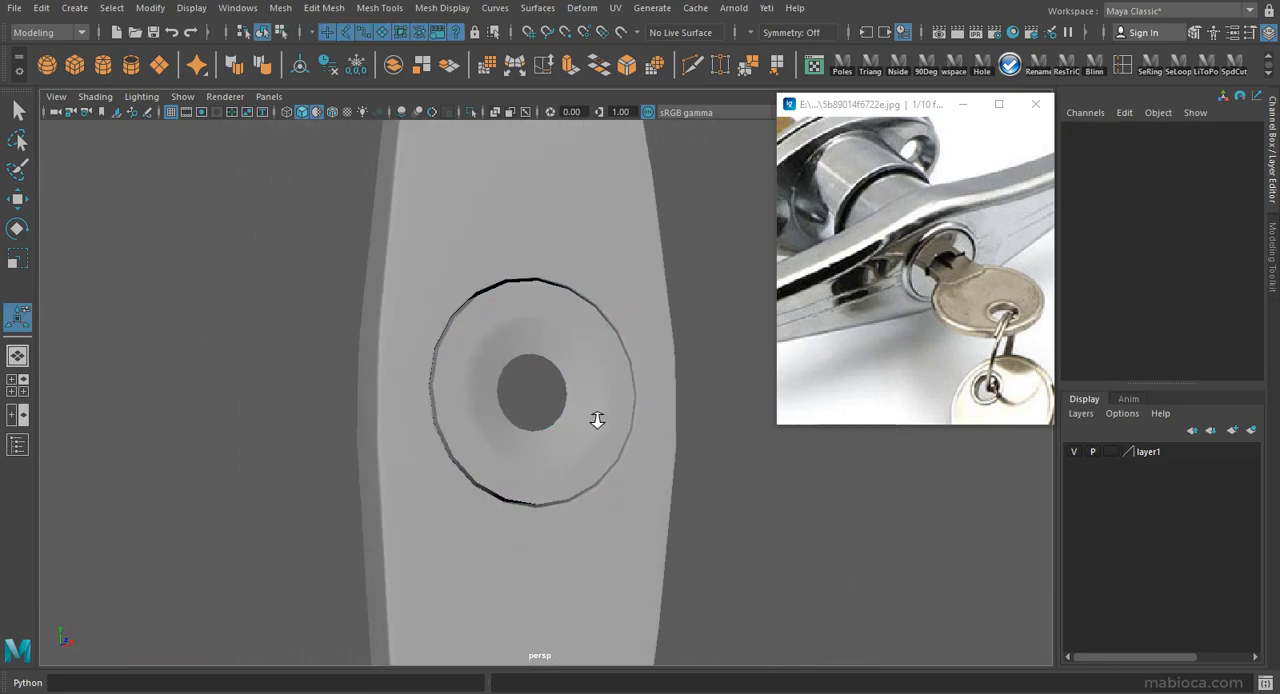
Select the opposing upper and lower edges of the central opening and bridge them with vertical strips.
{"action": "left_click_drag", "start_coordinate": [594, 420], "coordinate": [488, 381], "text": "alt"}
{"action": "scroll", "coordinate": [488, 381], "scroll_direction": "up", "scroll_amount": 6}
{"action": "left_click", "coordinate": [419, 364]}
{"action": "left_click_drag", "start_coordinate": [418, 363], "coordinate": [528, 266], "text": "alt"}
{"action": "right_click_drag", "start_coordinate": [528, 266], "coordinate": [523, 217]}
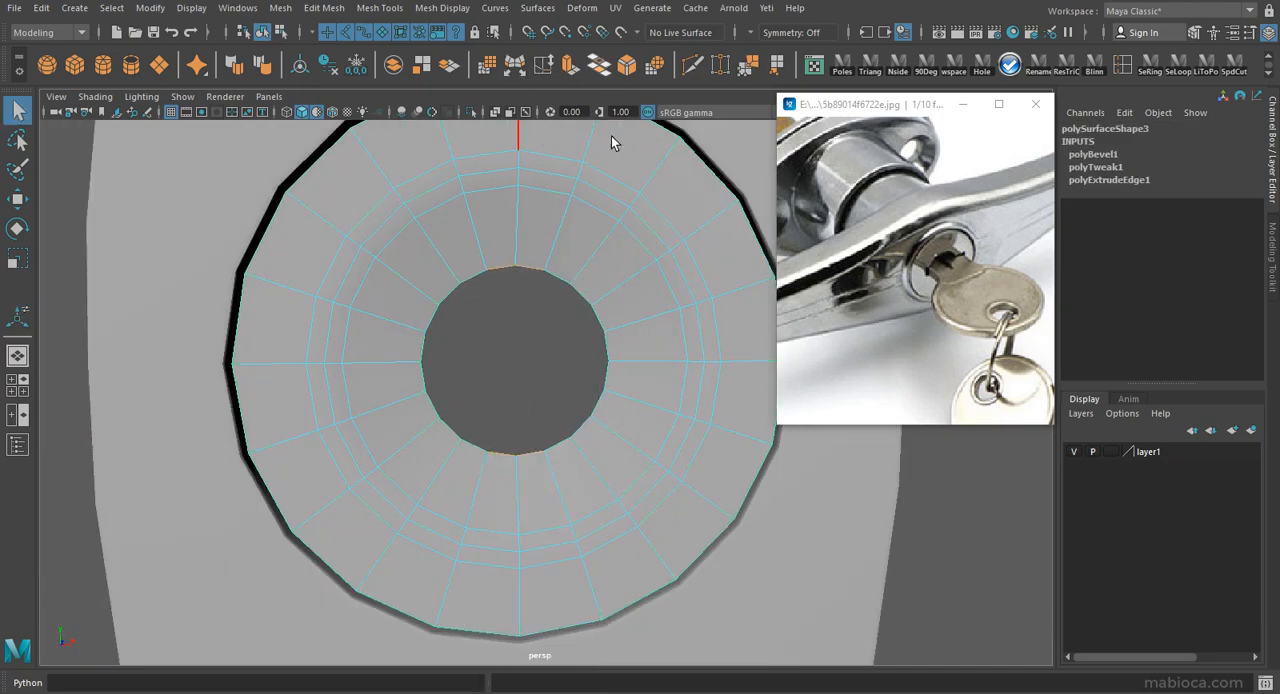
{"action": "left_click", "coordinate": [599, 65]}
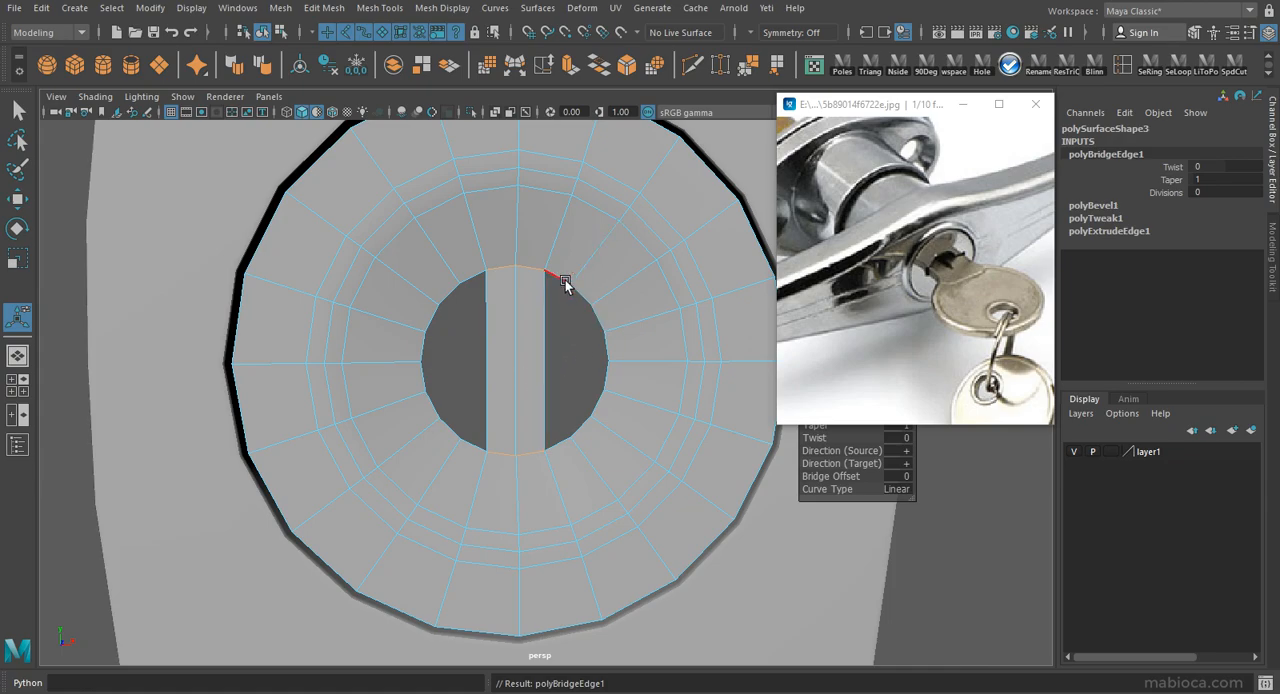
{"action": "key", "text": "ctrl+z"}
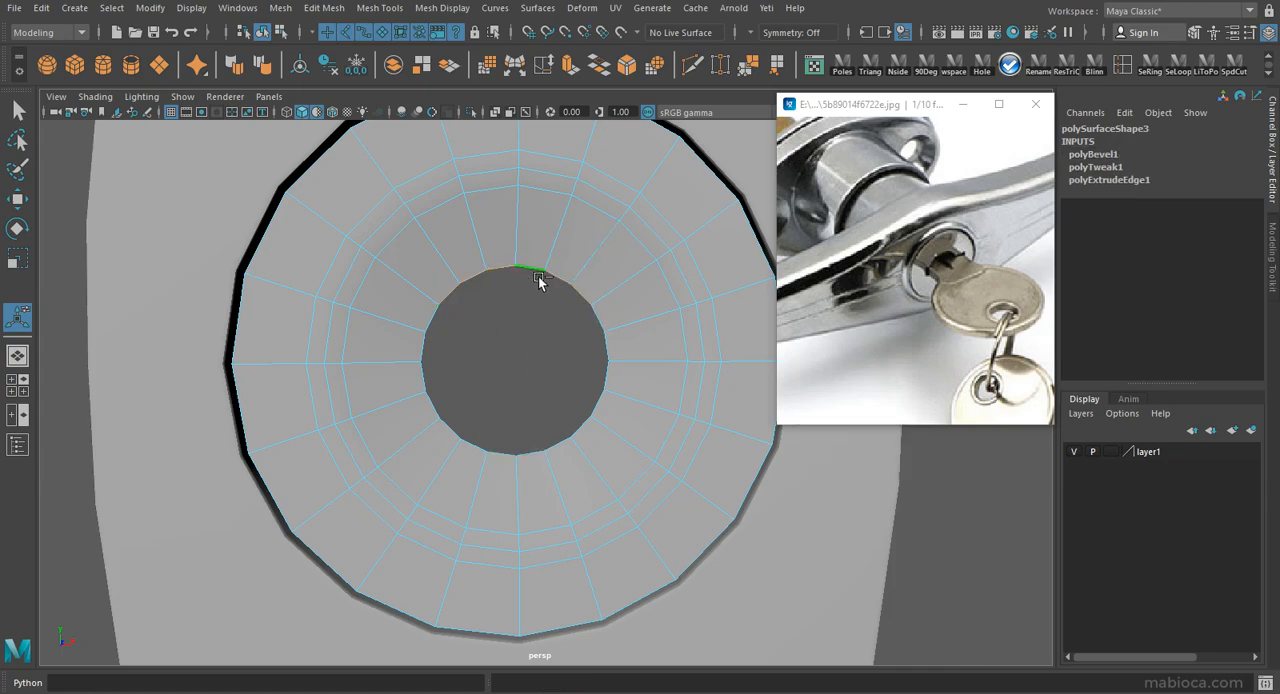
{"action": "left_click", "coordinate": [599, 65]}
Cut a horizontal edge line across the middle of the bridged strips.
{"action": "left_click", "coordinate": [696, 65]}
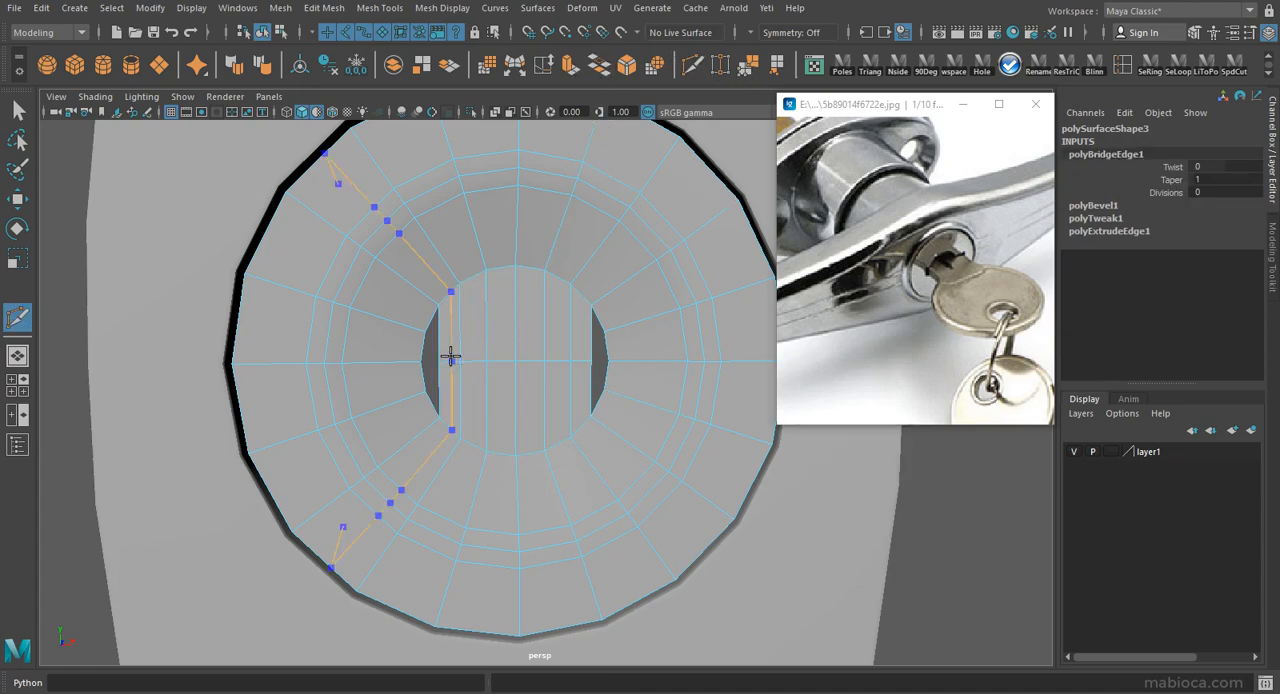
{"action": "left_click", "coordinate": [450, 356], "text": "ctrl+shift"}
{"action": "left_click", "coordinate": [777, 65]}
{"action": "right_click_drag", "start_coordinate": [568, 318], "coordinate": [590, 357]}
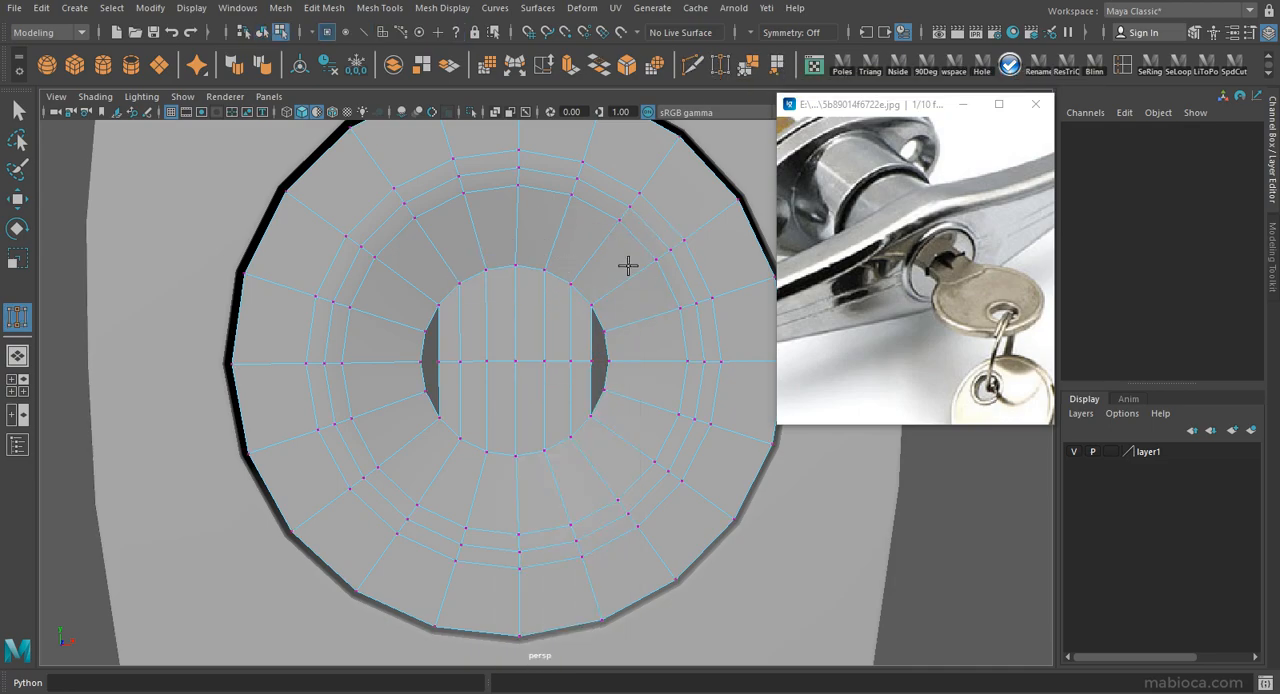
{"action": "key", "text": "w"}
Fill the remaining gaps on both sides of the bridged strips by appending polygons.
{"action": "right_click_drag", "start_coordinate": [661, 258], "coordinate": [591, 330], "text": "shift"}
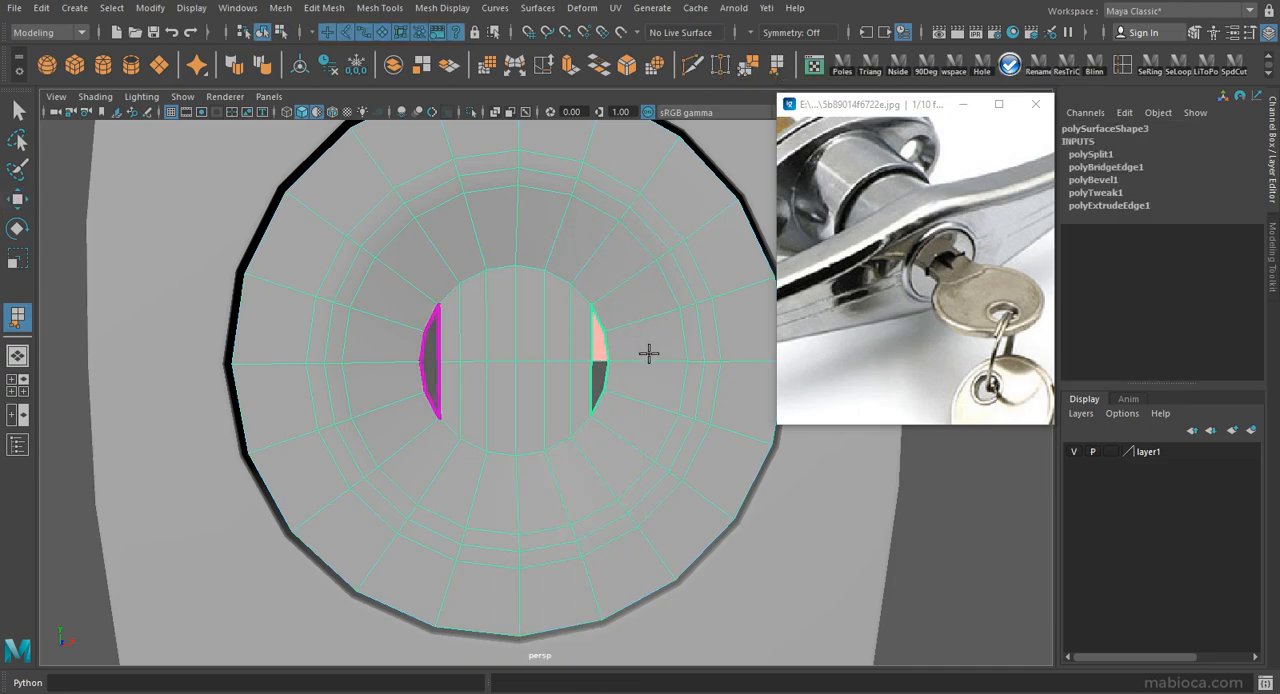
{"action": "key", "text": "Return"}
{"action": "key", "text": "Return"}
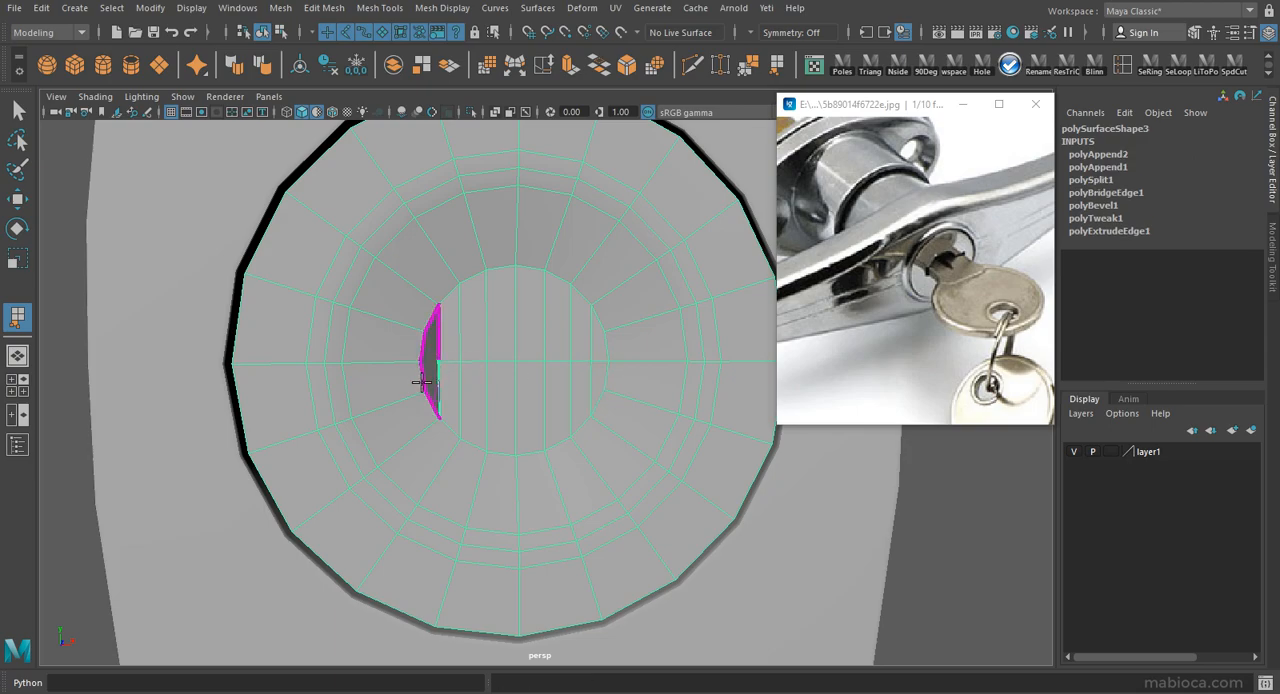
{"action": "key", "text": "Return"}
{"action": "key", "text": "w"}
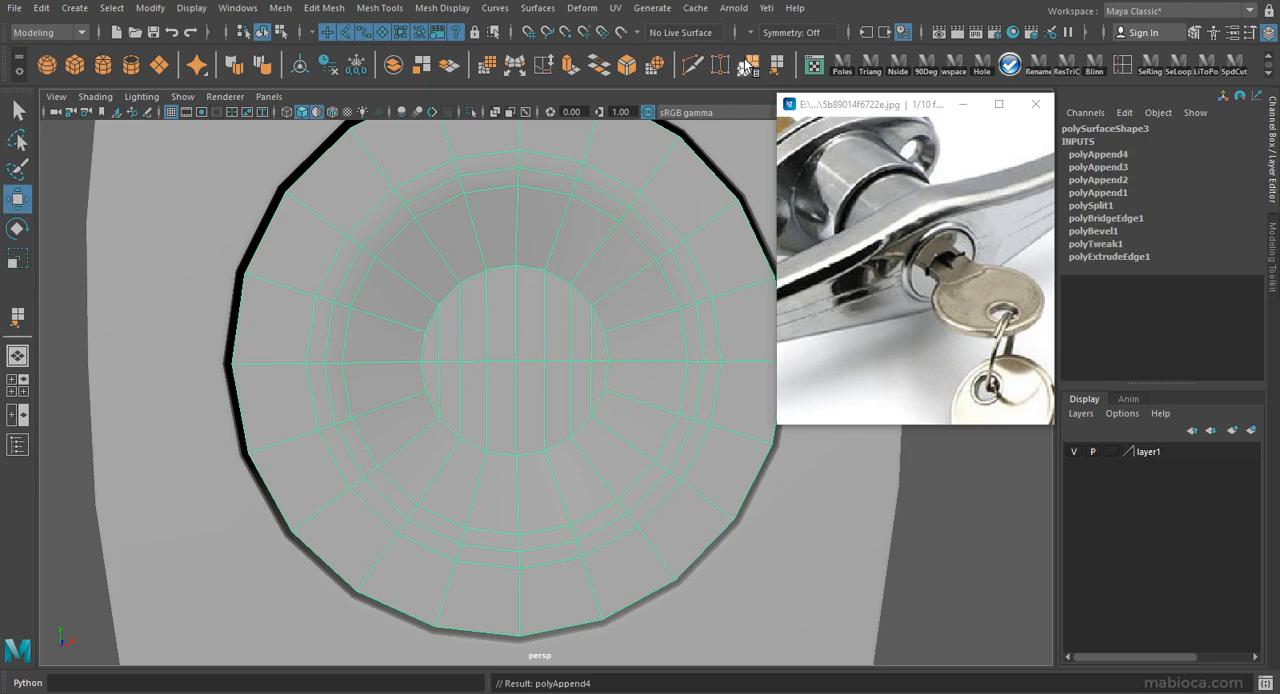
Insert an edge loop around the filled centre and align its upper and lower vertices with the middle strips.
{"action": "left_click", "coordinate": [748, 65]}
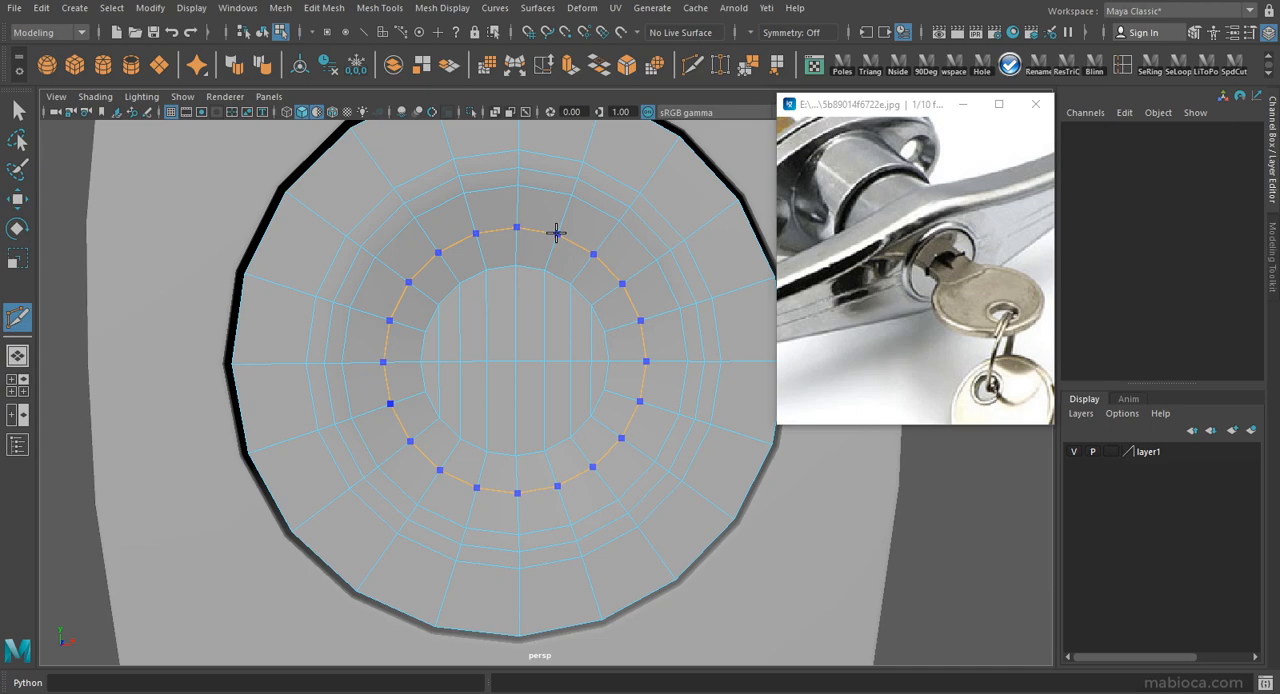
{"action": "right_click_drag", "start_coordinate": [594, 507], "coordinate": [527, 507]}
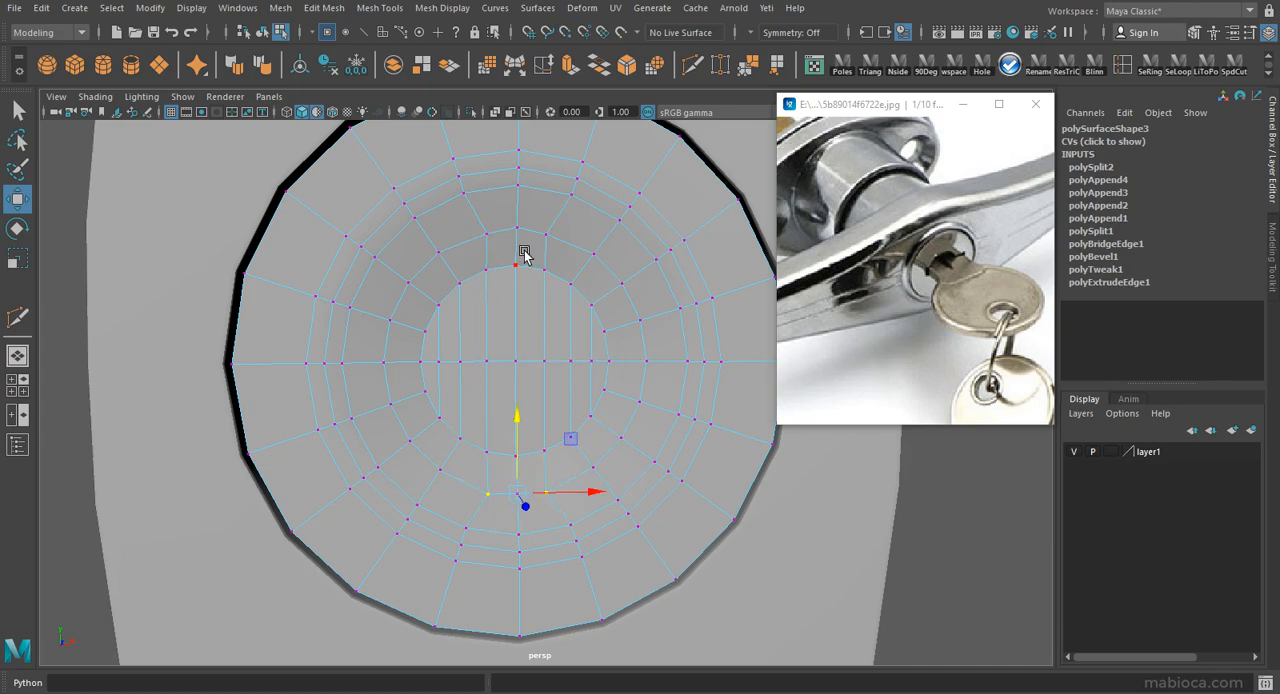
{"action": "left_click_drag", "start_coordinate": [528, 328], "coordinate": [490, 360], "text": "alt"}
{"action": "key", "text": "space"}
{"action": "key", "text": "space"}
{"action": "scroll", "coordinate": [546, 429], "scroll_direction": "up", "scroll_amount": 12}
{"action": "middle_click_drag", "start_coordinate": [603, 485], "coordinate": [574, 412], "text": "alt"}
{"action": "key", "text": "F8"}
{"action": "key", "text": "alt+shift+d"}
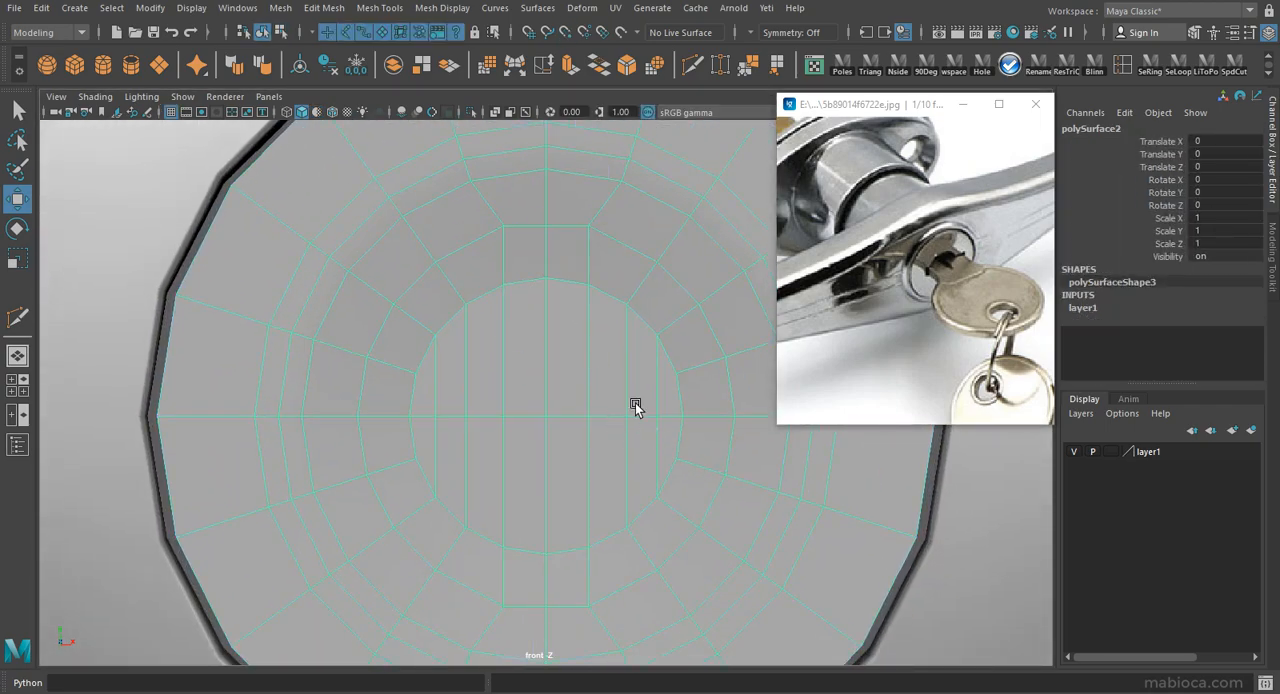
Select the central vertical faces of the lock face and extrude them inward to form the keyhole slot.
{"action": "right_click_drag", "start_coordinate": [583, 241], "coordinate": [583, 290]}
{"action": "left_click_drag", "start_coordinate": [577, 242], "coordinate": [517, 565]}
{"action": "key", "text": "space"}
{"action": "key", "text": "space"}
{"action": "left_click_drag", "start_coordinate": [730, 290], "coordinate": [643, 318], "text": "alt"}
{"action": "left_click", "coordinate": [570, 66]}
{"action": "mouse_move", "coordinate": [646, 401]}
{"action": "left_mouse_down"}
{"action": "mouse_move", "coordinate": [457, 391]}
{"action": "mouse_move", "coordinate": [711, 398]}
{"action": "mouse_move", "coordinate": [645, 410]}
{"action": "left_mouse_up"}
{"action": "right_click_drag", "start_coordinate": [634, 297], "coordinate": [682, 256]}
{"action": "left_click_drag", "start_coordinate": [682, 256], "coordinate": [400, 335], "text": "alt"}
{"action": "right_click_drag", "start_coordinate": [400, 335], "coordinate": [520, 300], "text": "alt"}
Select the keyhole slot's rim edge loop and bevel it with a fraction of 0.2.
{"action": "left_click", "coordinate": [692, 66]}
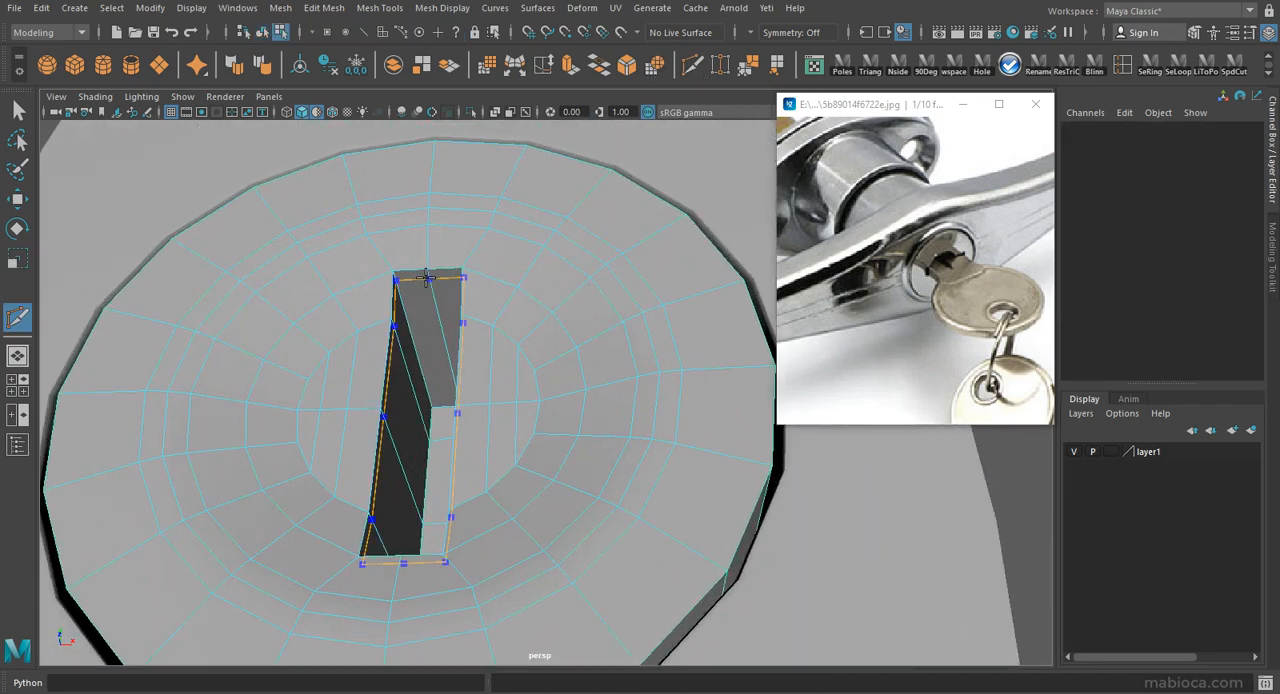
{"action": "left_click", "coordinate": [445, 272]}
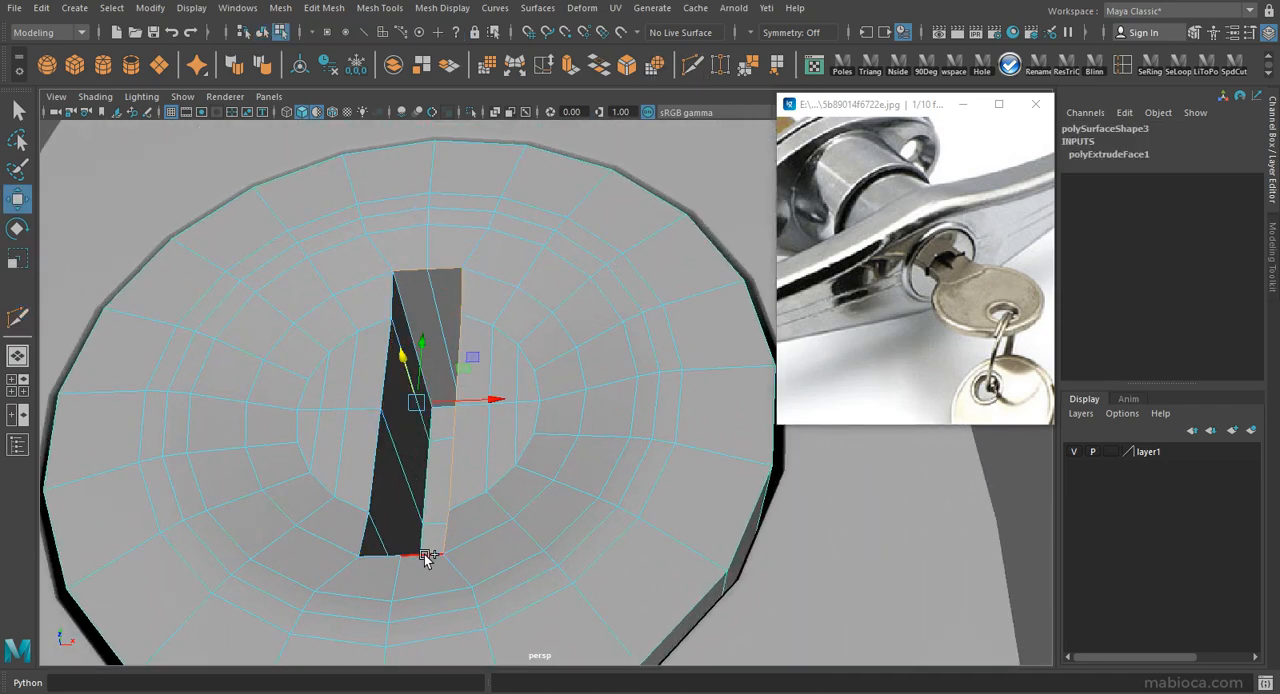
{"action": "left_click_drag", "start_coordinate": [432, 372], "coordinate": [385, 412], "text": "alt"}
{"action": "key", "text": "ctrl+b"}
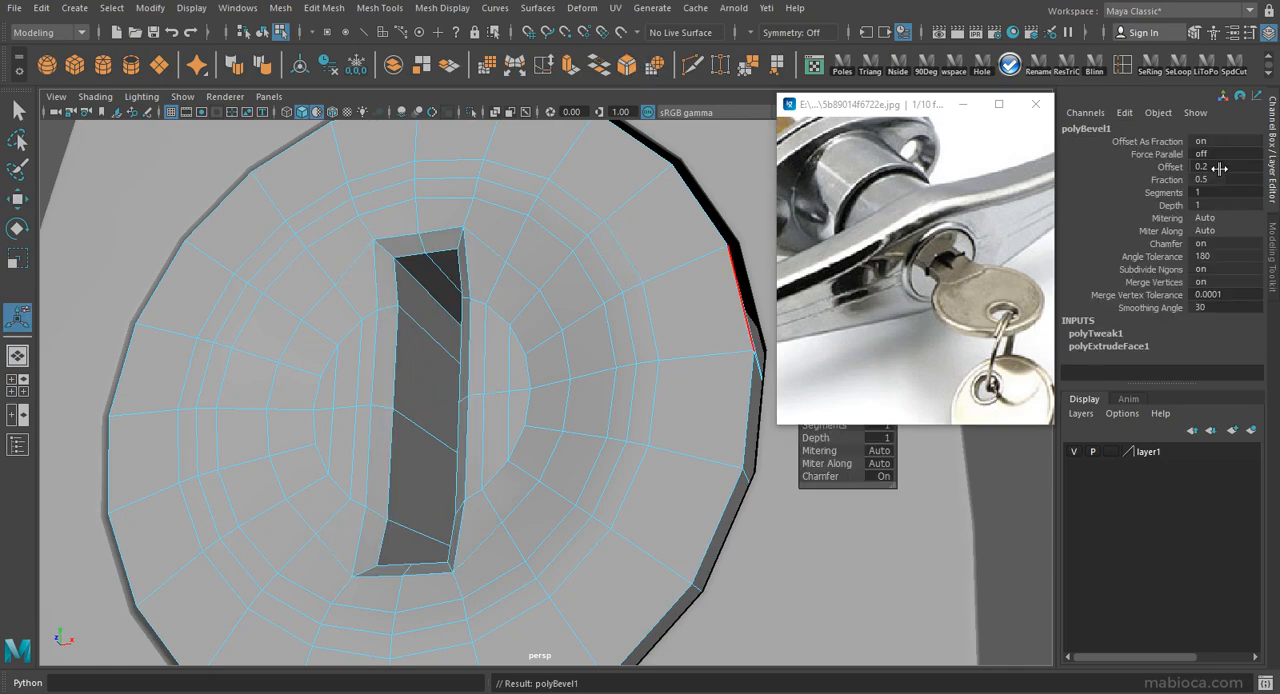
{"action": "type", "text": ".2"}
{"action": "key", "text": "Return"}
Give the slot rim bevel 2 segments and a depth of 0.5, and return to object mode.
{"action": "left_click_drag", "start_coordinate": [557, 440], "coordinate": [640, 374], "text": "alt"}
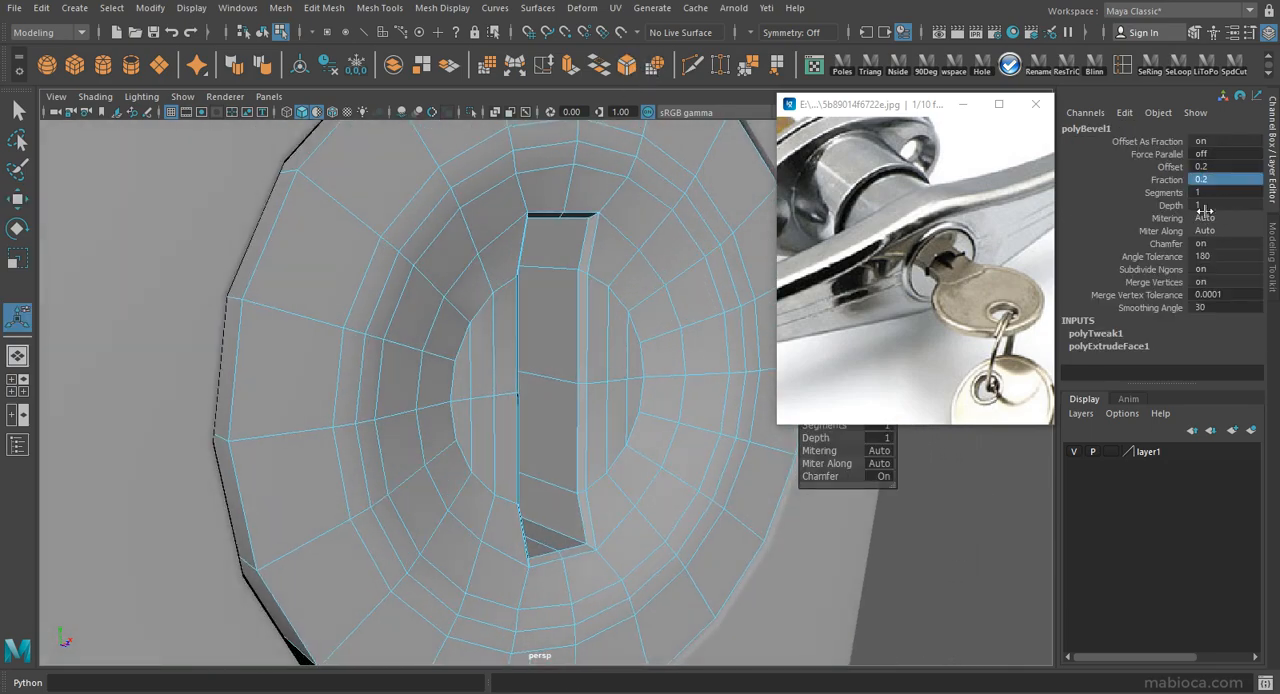
{"action": "key", "text": "Return"}
{"action": "left_click_drag", "start_coordinate": [530, 332], "coordinate": [416, 305], "text": "alt"}
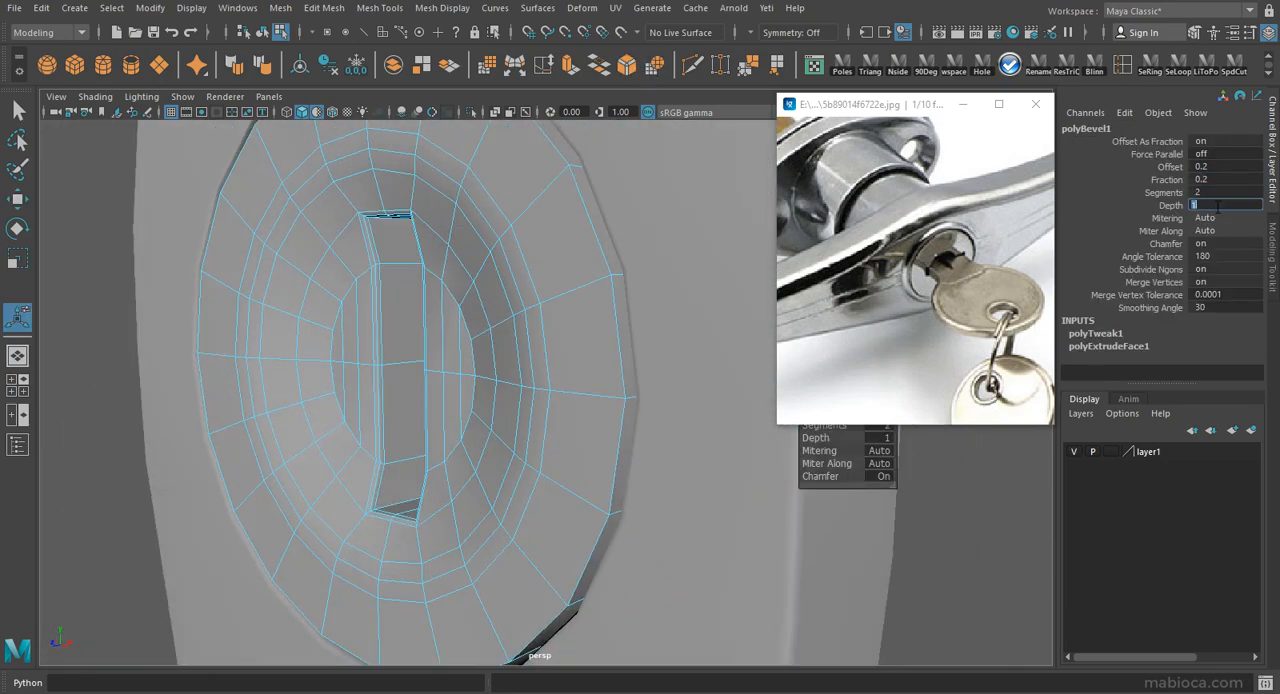
{"action": "right_click_drag", "start_coordinate": [500, 335], "coordinate": [580, 335], "text": "alt"}
{"action": "left_click_drag", "start_coordinate": [530, 335], "coordinate": [490, 335], "text": "alt"}
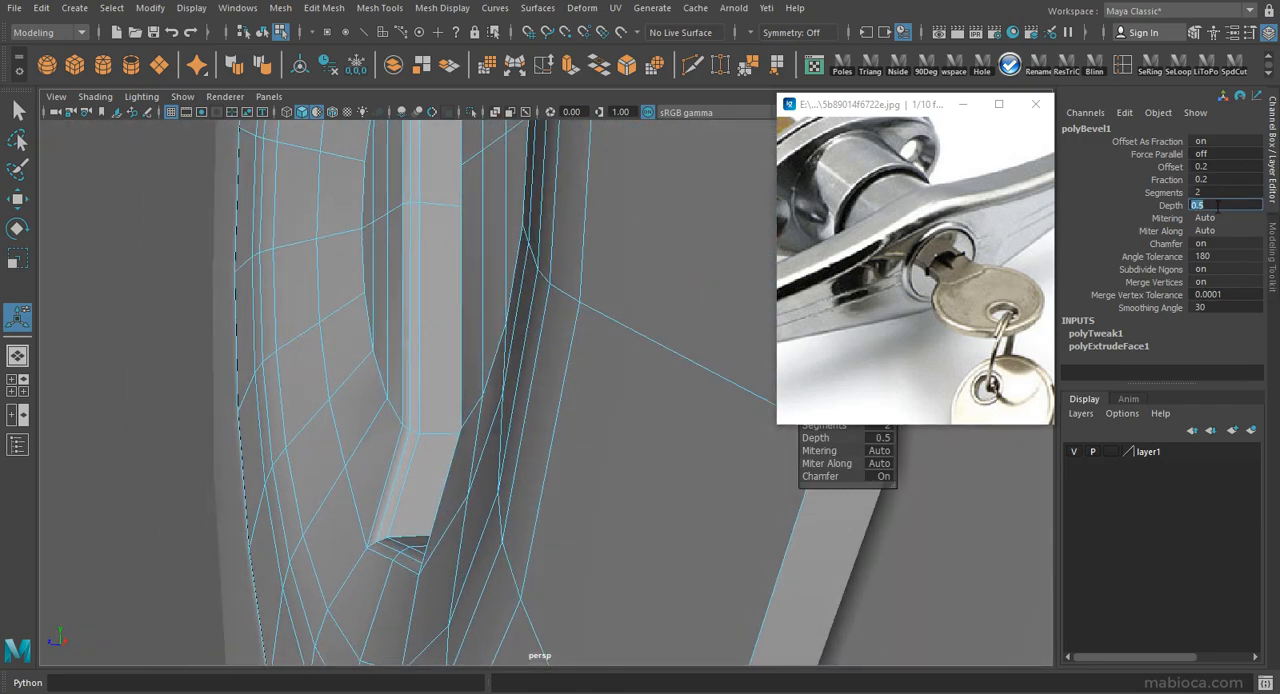
{"action": "key", "text": "q"}
{"action": "key", "text": "F8"}
{"action": "right_click_drag", "start_coordinate": [445, 381], "coordinate": [385, 382], "text": "alt"}
{"action": "left_click_drag", "start_coordinate": [430, 380], "coordinate": [470, 405], "text": "alt"}
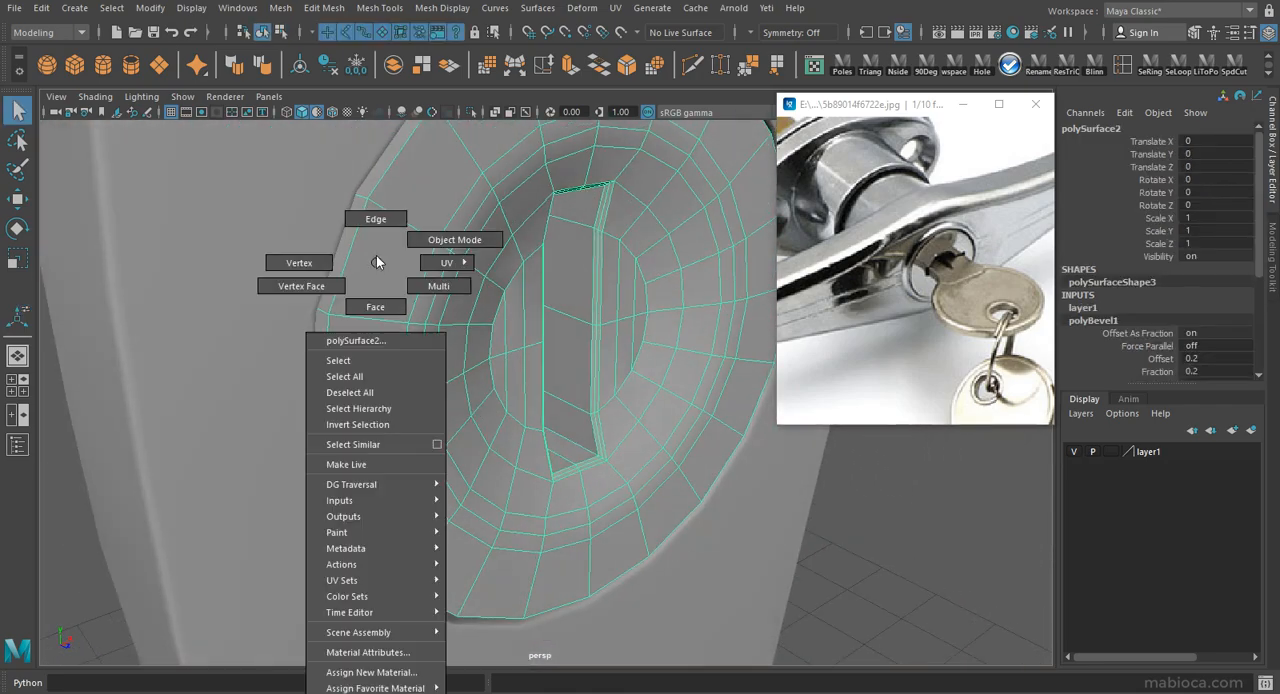
Scale the lock face's outer edge loop slightly and bevel it with a fraction of 0.1.
{"action": "right_click_drag", "start_coordinate": [375, 271], "coordinate": [375, 225]}
{"action": "left_click_drag", "start_coordinate": [350, 250], "coordinate": [400, 245], "text": "alt"}
{"action": "double_click", "coordinate": [268, 181]}
{"action": "left_click_drag", "start_coordinate": [268, 181], "coordinate": [751, 428], "text": "alt"}
{"action": "key", "text": "r"}
{"action": "middle_click_drag", "start_coordinate": [751, 428], "coordinate": [620, 388]}
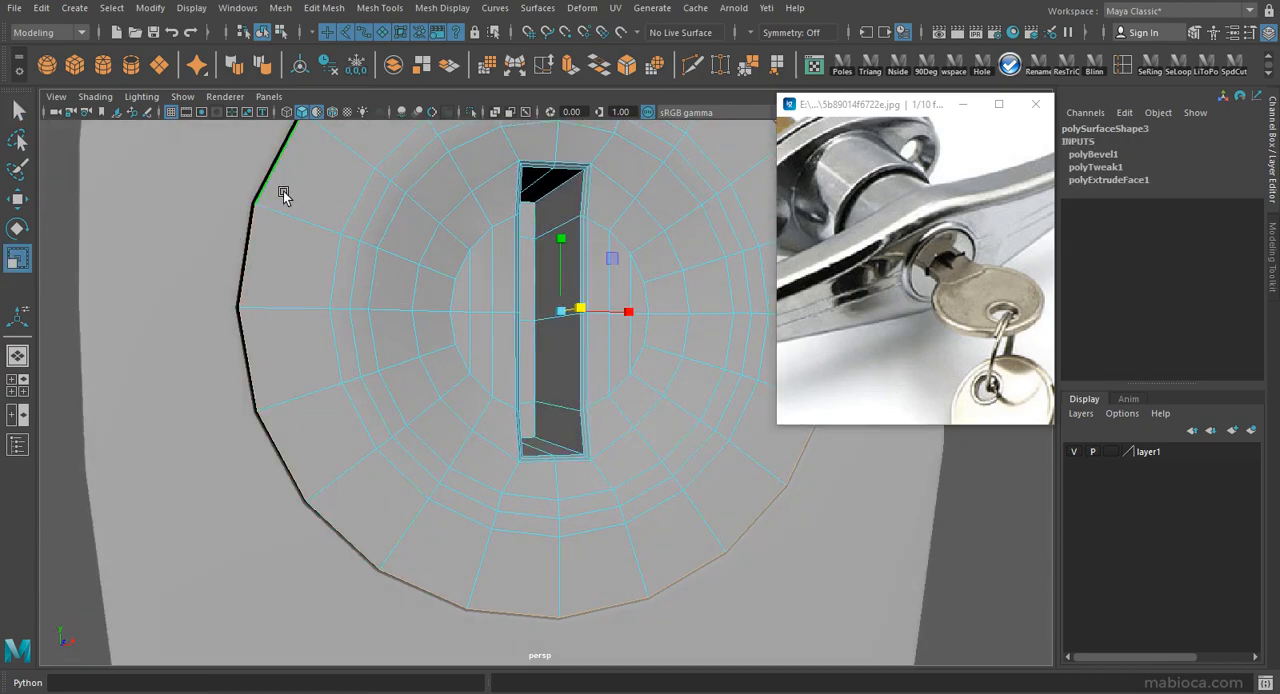
{"action": "left_click", "coordinate": [626, 64]}
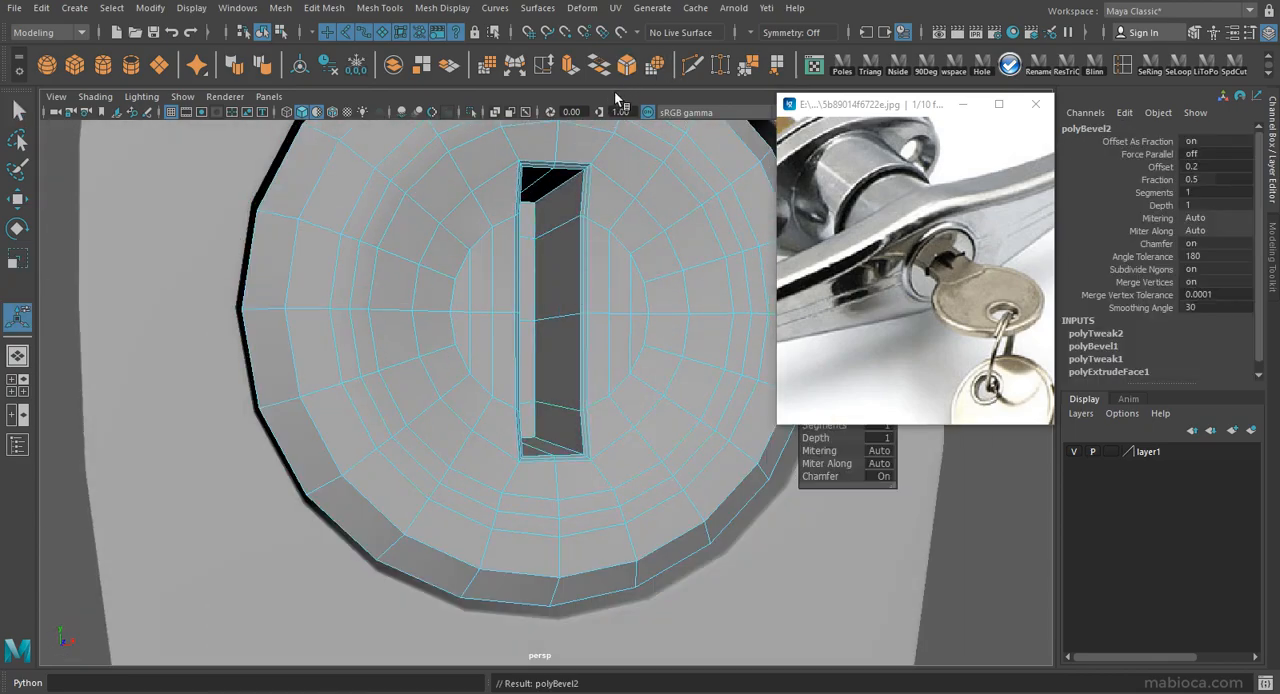
{"action": "type", "text": "0.1"}
{"action": "key", "text": "Return"}
Reduce the outer rim bevel's fraction to 0.07 and set it to 2 segments.
{"action": "scroll", "coordinate": [523, 297], "scroll_direction": "down", "scroll_amount": 3}
{"action": "left_click_drag", "start_coordinate": [523, 297], "coordinate": [576, 345], "text": "alt"}
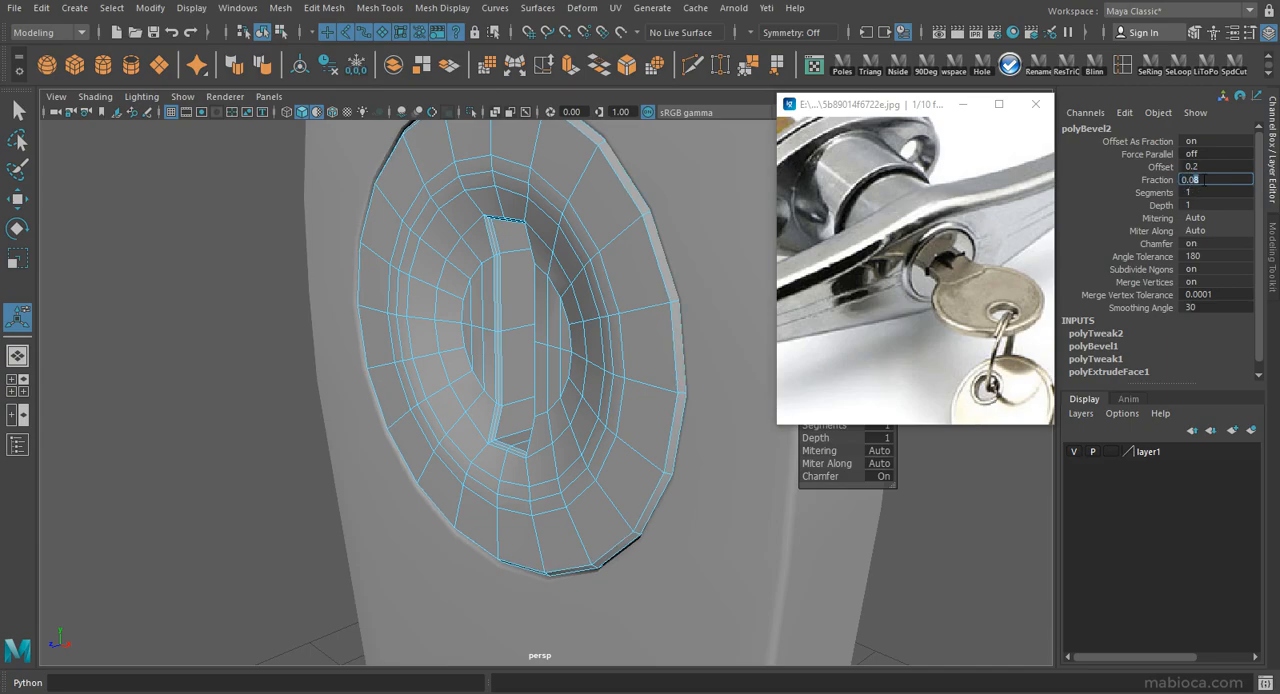
{"action": "left_click_drag", "start_coordinate": [600, 300], "coordinate": [496, 299], "text": "alt"}
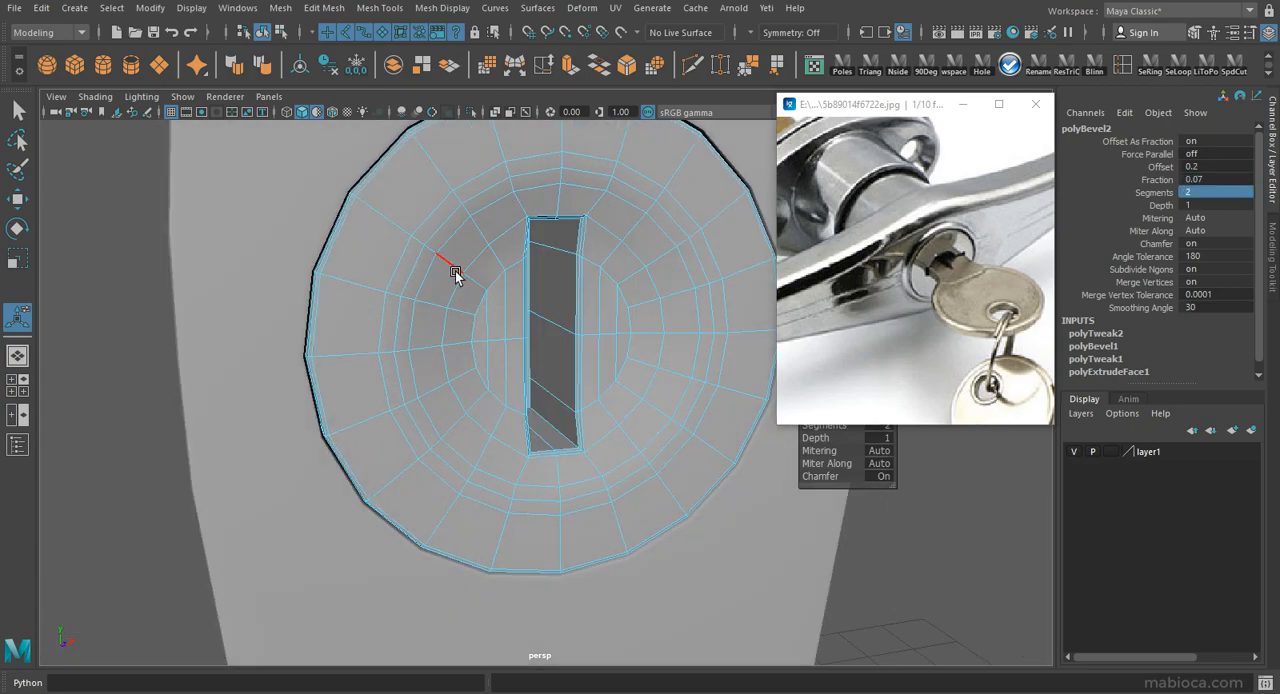
{"action": "right_click_drag", "start_coordinate": [414, 286], "coordinate": [458, 273]}
{"action": "scroll", "coordinate": [458, 274], "scroll_direction": "down", "scroll_amount": 3}
Preview the lock face smoothed and examine how it sits in the handle plate.
{"action": "key", "text": "3"}
{"action": "left_click", "coordinate": [798, 488]}
{"action": "left_click_drag", "start_coordinate": [700, 465], "coordinate": [674, 477], "text": "alt"}
{"action": "left_click", "coordinate": [703, 505]}
{"action": "key", "text": "3"}
{"action": "left_click", "coordinate": [889, 600]}
{"action": "left_click_drag", "start_coordinate": [785, 488], "coordinate": [450, 440], "text": "alt"}
{"action": "right_click_drag", "start_coordinate": [450, 440], "coordinate": [503, 406], "text": "alt"}
{"action": "left_click_drag", "start_coordinate": [503, 406], "coordinate": [624, 380], "text": "alt"}
{"action": "left_click", "coordinate": [624, 382]}
Turn off the smooth preview and insert a supporting edge loop inside the keyhole slot.
{"action": "key", "text": "1"}
{"action": "right_click_drag", "start_coordinate": [624, 400], "coordinate": [690, 510], "text": "alt"}
{"action": "left_click_drag", "start_coordinate": [330, 220], "coordinate": [491, 240], "text": "alt"}
{"action": "right_click_drag", "start_coordinate": [491, 240], "coordinate": [420, 215], "text": "alt"}
{"action": "key", "text": "ctrl+shift+x"}
{"action": "left_click", "coordinate": [356, 219], "text": "ctrl"}
{"action": "key", "text": "w"}
Examine the smoothed lock face and keyhole slot from several angles, including with the default material override toggled.
{"action": "right_click_drag", "start_coordinate": [488, 309], "coordinate": [531, 294]}
{"action": "left_click_drag", "start_coordinate": [531, 296], "coordinate": [570, 420], "text": "alt"}
{"action": "right_click_drag", "start_coordinate": [570, 420], "coordinate": [544, 429], "text": "alt"}
{"action": "left_click_drag", "start_coordinate": [544, 429], "coordinate": [409, 463], "text": "alt"}
{"action": "key", "text": "3"}
{"action": "left_click", "coordinate": [98, 470]}
{"action": "right_click_drag", "start_coordinate": [590, 400], "coordinate": [530, 385], "text": "alt"}
{"action": "left_click_drag", "start_coordinate": [530, 385], "coordinate": [455, 364], "text": "alt"}
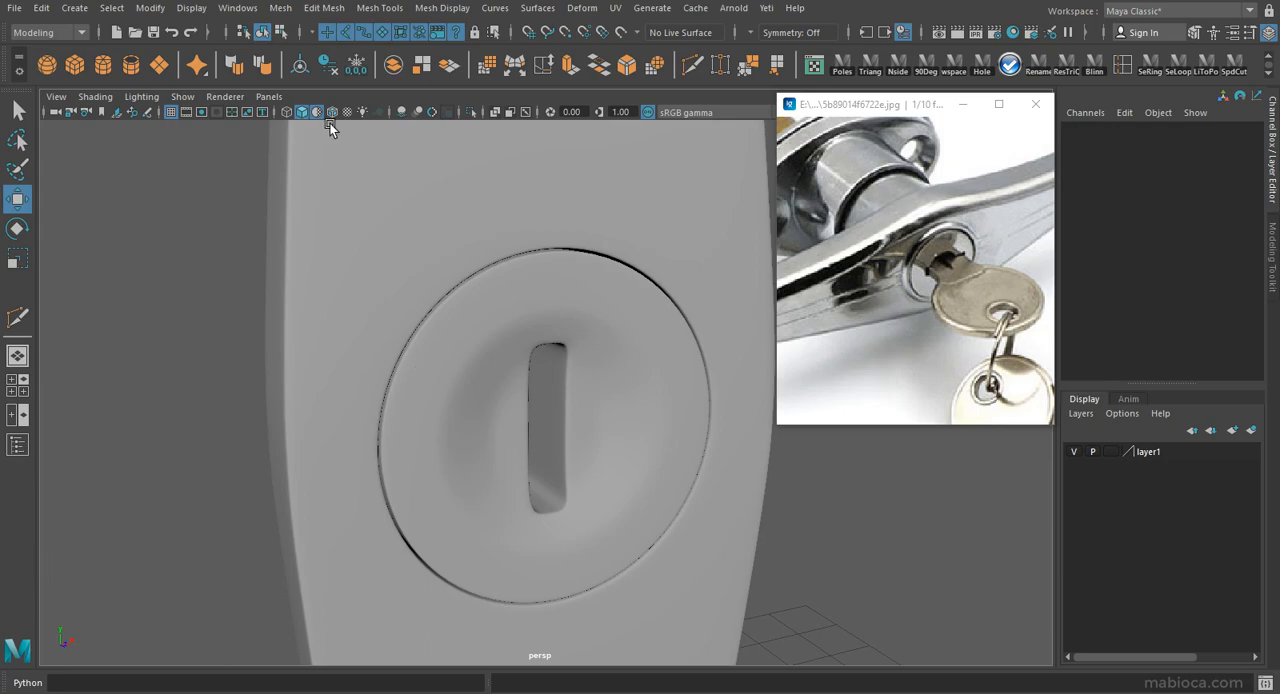
{"action": "left_click", "coordinate": [317, 112]}
{"action": "left_click", "coordinate": [578, 262]}
{"action": "right_click_drag", "start_coordinate": [578, 262], "coordinate": [580, 293]}
{"action": "right_click_drag", "start_coordinate": [620, 688], "coordinate": [716, 655]}
{"action": "left_click", "coordinate": [866, 513]}
{"action": "right_click_drag", "start_coordinate": [612, 430], "coordinate": [543, 418], "text": "alt"}
{"action": "left_click_drag", "start_coordinate": [543, 418], "coordinate": [514, 409], "text": "alt"}
{"action": "right_click_drag", "start_coordinate": [514, 409], "coordinate": [440, 385], "text": "alt"}
{"action": "left_click_drag", "start_coordinate": [480, 395], "coordinate": [515, 404], "text": "alt"}
{"action": "right_click_drag", "start_coordinate": [515, 404], "coordinate": [1060, 668], "text": "alt"}
Delete the unneeded edges around the keyhole slot.
{"action": "left_click_drag", "start_coordinate": [595, 440], "coordinate": [580, 270], "text": "alt"}
{"action": "left_click", "coordinate": [647, 489]}
{"action": "scroll", "coordinate": [647, 486], "scroll_direction": "up", "scroll_amount": 10}
{"action": "right_click_drag", "start_coordinate": [577, 263], "coordinate": [577, 217]}
{"action": "left_click", "coordinate": [600, 443]}
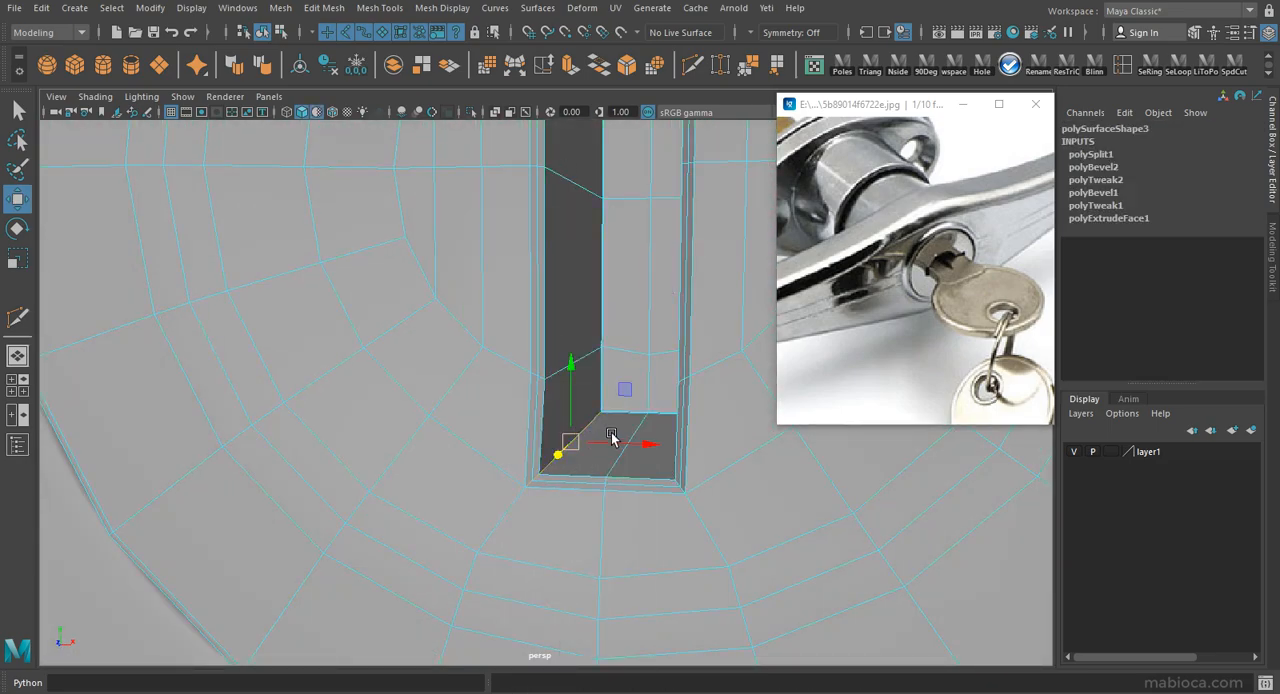
{"action": "left_click_drag", "start_coordinate": [603, 443], "coordinate": [636, 400], "text": "alt"}
{"action": "left_click_drag", "start_coordinate": [637, 248], "coordinate": [798, 347], "text": "alt"}
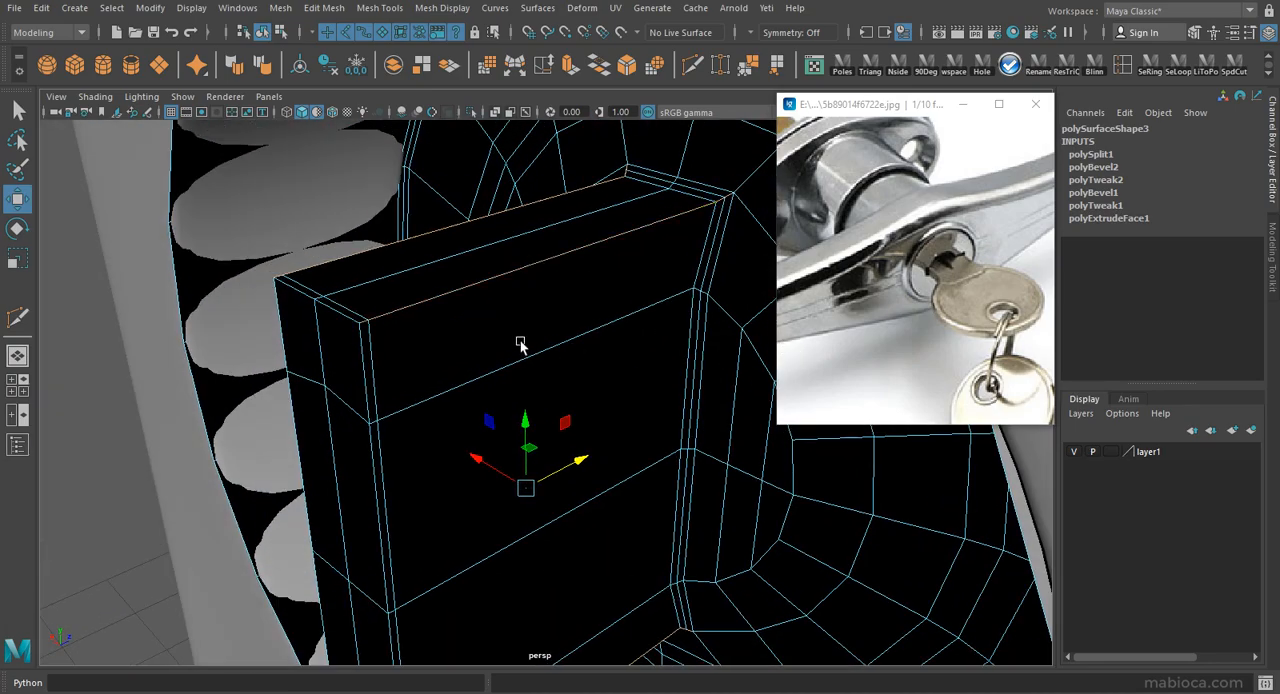
{"action": "key", "text": "Delete"}
Try to bevel the keyhole slot's corner edges with a fraction of 0.1 and undo it.
{"action": "left_click_drag", "start_coordinate": [389, 585], "coordinate": [420, 640], "text": "alt"}
{"action": "left_click_drag", "start_coordinate": [522, 534], "coordinate": [730, 438], "text": "alt"}
{"action": "right_click_drag", "start_coordinate": [602, 535], "coordinate": [450, 555], "text": "alt"}
{"action": "left_click_drag", "start_coordinate": [396, 600], "coordinate": [1010, 441], "text": "ctrl"}
{"action": "middle_click_drag", "start_coordinate": [1010, 441], "coordinate": [1000, 590], "text": "alt"}
{"action": "left_click_drag", "start_coordinate": [755, 88], "coordinate": [625, 82], "text": "alt"}
{"action": "left_click", "coordinate": [626, 66]}
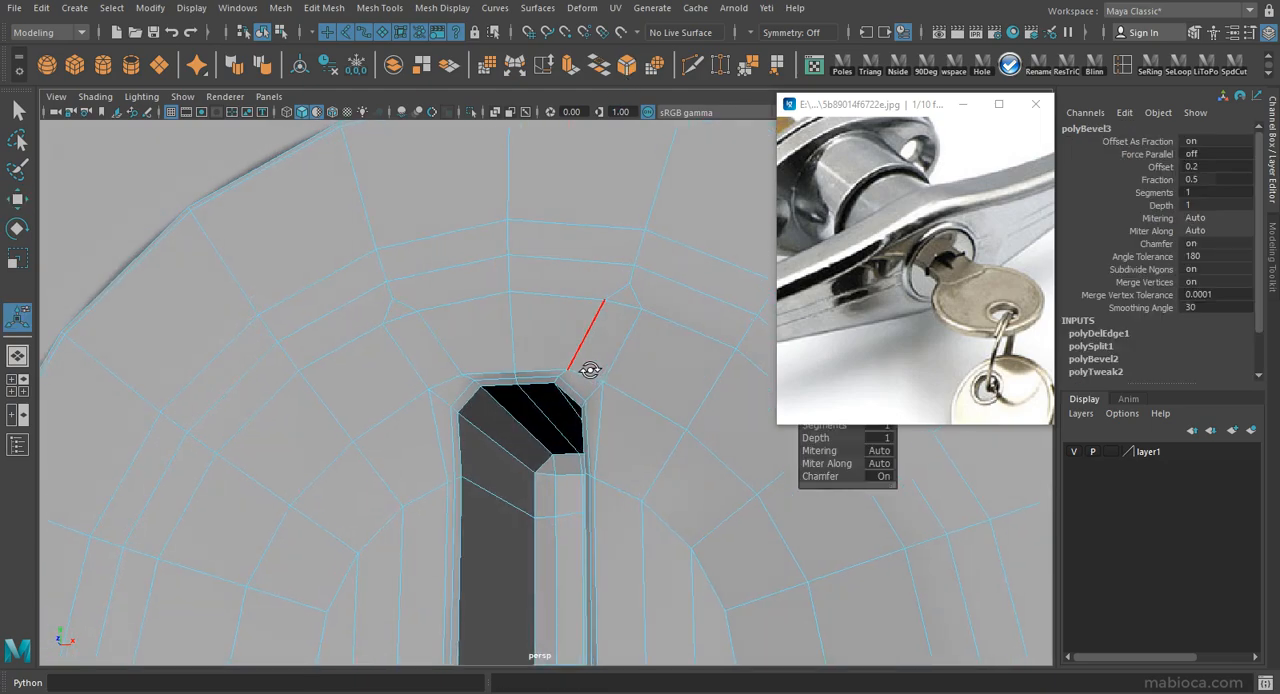
{"action": "type", "text": "0.1"}
{"action": "key", "text": "Return"}
{"action": "mouse_move", "coordinate": [457, 402]}
{"action": "left_mouse_down", "text": "alt"}
{"action": "mouse_move", "coordinate": [474, 330]}
{"action": "mouse_move", "coordinate": [470, 406]}
{"action": "left_mouse_up", "text": "alt"}
{"action": "middle_click_drag", "start_coordinate": [468, 406], "coordinate": [472, 360], "text": "alt"}
{"action": "left_click_drag", "start_coordinate": [472, 359], "coordinate": [503, 425], "text": "alt"}
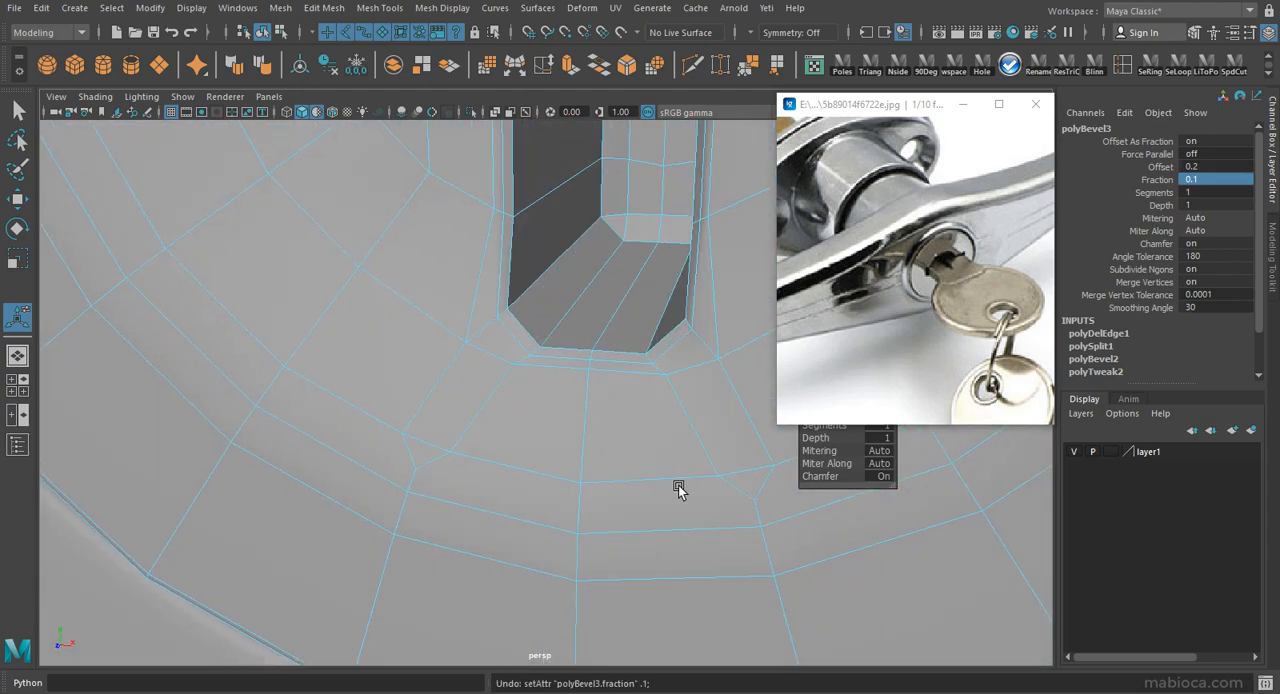
{"action": "key", "text": "ctrl+z"}
Reselect the corner edges at both ends of the keyhole slot and bevel them with a fraction of 0.1.
{"action": "left_click_drag", "start_coordinate": [438, 400], "coordinate": [323, 366], "text": "alt"}
{"action": "left_click_drag", "start_coordinate": [643, 261], "coordinate": [614, 390], "text": "alt"}
{"action": "right_click_drag", "start_coordinate": [614, 390], "coordinate": [491, 331], "text": "alt"}
{"action": "left_click_drag", "start_coordinate": [491, 331], "coordinate": [550, 372], "text": "alt"}
{"action": "left_click", "coordinate": [627, 66]}
{"action": "type", "text": "0.1"}
{"action": "key", "text": "Return"}
Cut an edge from the slot's upper bevelled corner to the nearest ring vertex and weld the stray vertex there.
{"action": "left_click_drag", "start_coordinate": [452, 277], "coordinate": [506, 300], "text": "alt"}
{"action": "right_click_drag", "start_coordinate": [506, 300], "coordinate": [583, 420], "text": "alt"}
{"action": "middle_click_drag", "start_coordinate": [583, 420], "coordinate": [537, 440], "text": "alt"}
{"action": "left_click_drag", "start_coordinate": [530, 415], "coordinate": [548, 378], "text": "alt"}
{"action": "left_click", "coordinate": [692, 66]}
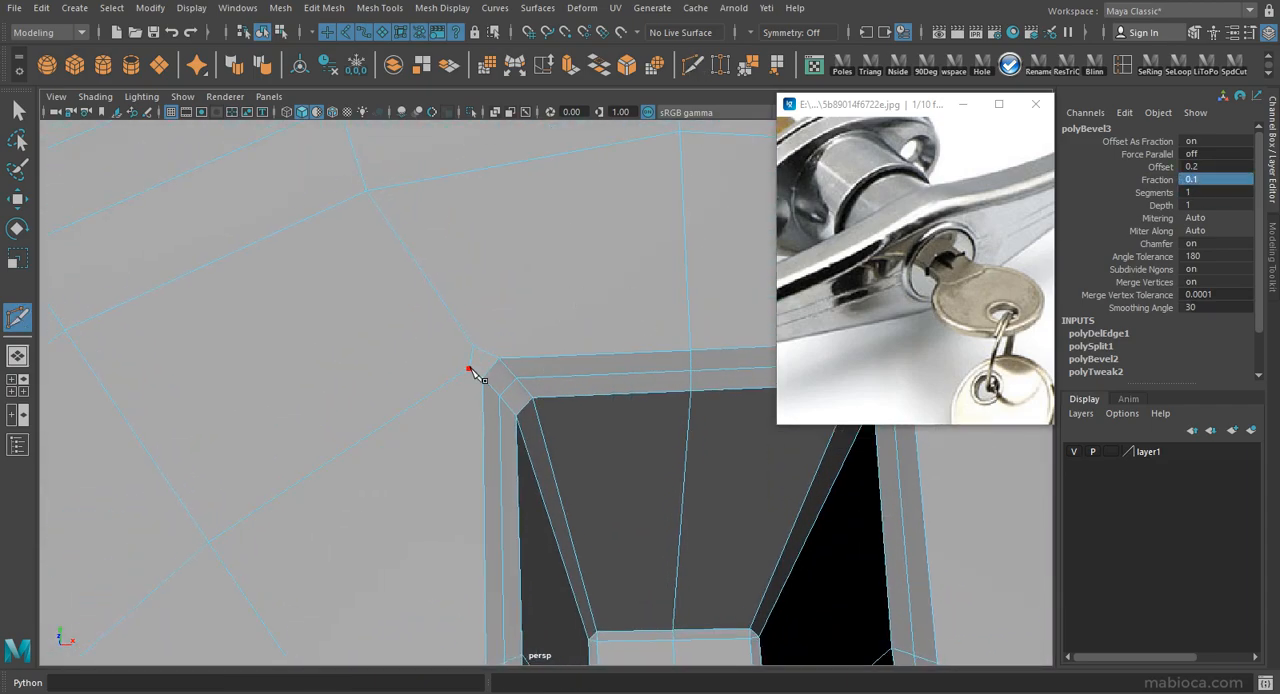
{"action": "left_click", "coordinate": [368, 189]}
{"action": "key", "text": "w"}
{"action": "double_click", "coordinate": [722, 67]}
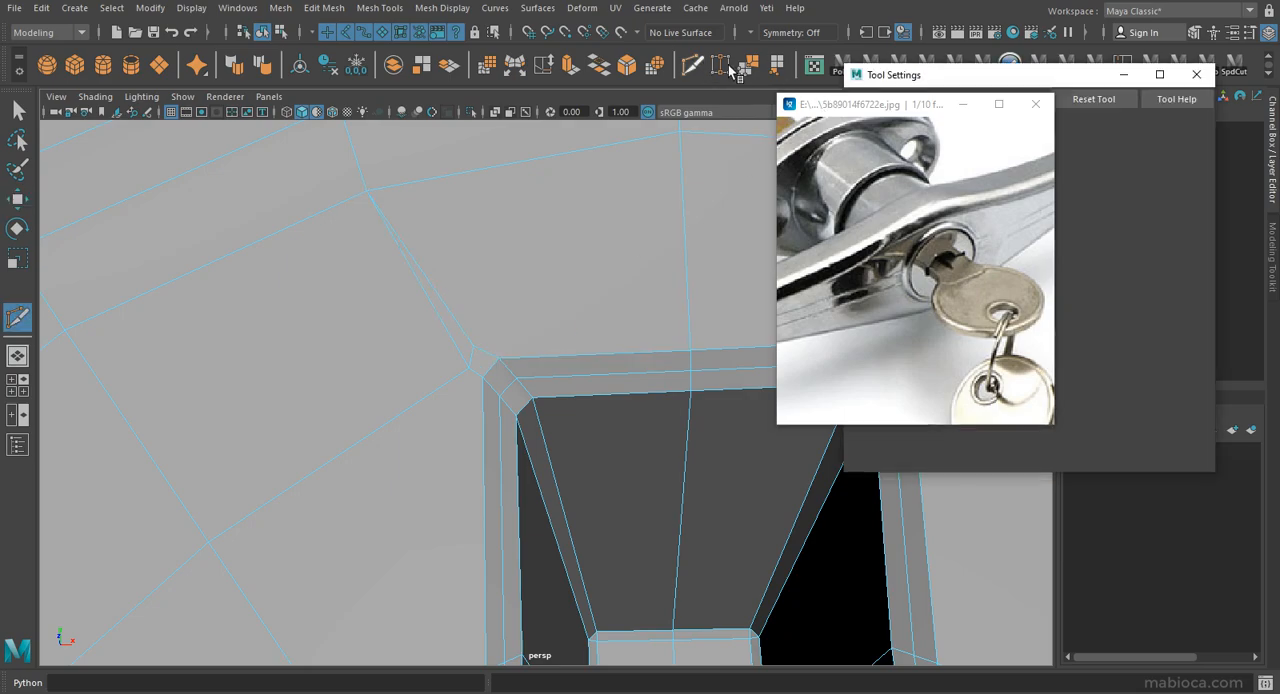
{"action": "right_click_drag", "start_coordinate": [464, 262], "coordinate": [367, 253]}
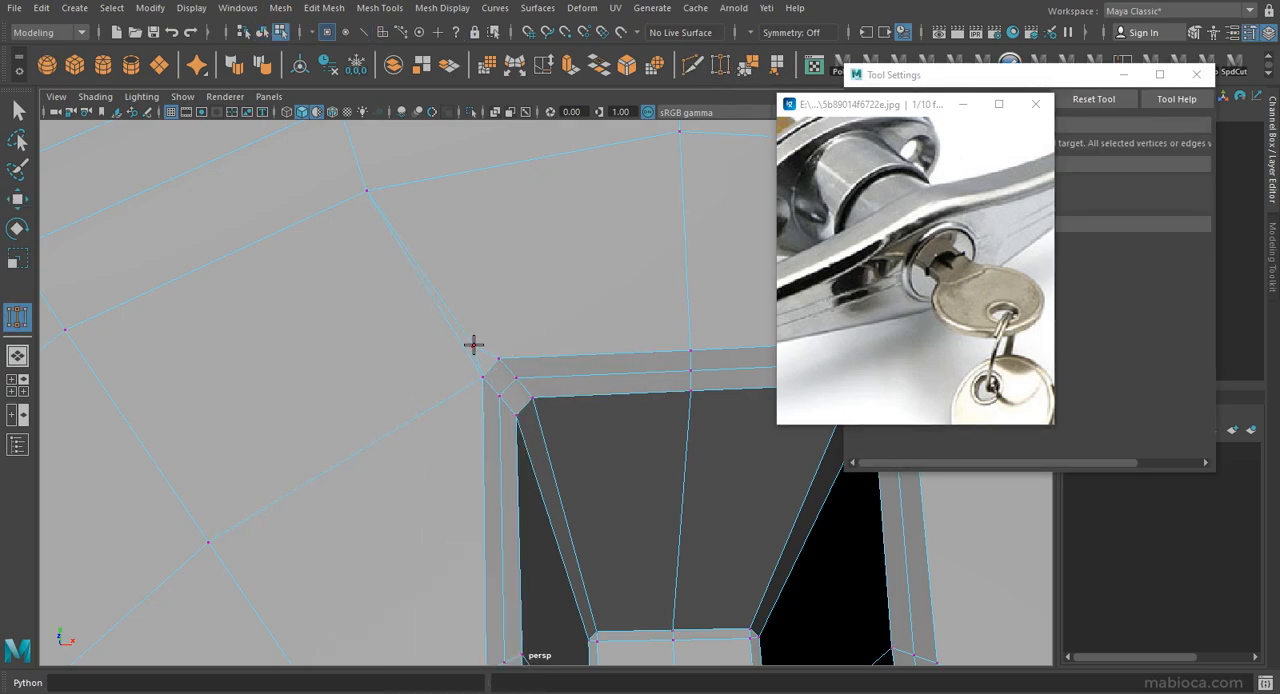
{"action": "right_click_drag", "start_coordinate": [573, 370], "coordinate": [540, 308], "text": "alt"}
{"action": "left_click_drag", "start_coordinate": [540, 308], "coordinate": [462, 314], "text": "alt"}
{"action": "mouse_move", "coordinate": [566, 423]}
{"action": "left_mouse_down", "text": "alt"}
{"action": "mouse_move", "coordinate": [613, 432]}
{"action": "mouse_move", "coordinate": [573, 421]}
{"action": "left_mouse_up", "text": "alt"}
Cut a matching edge from the slot's opposite upper corner to its neighbouring ring vertex.
{"action": "key", "text": "ctrl+shift+x"}
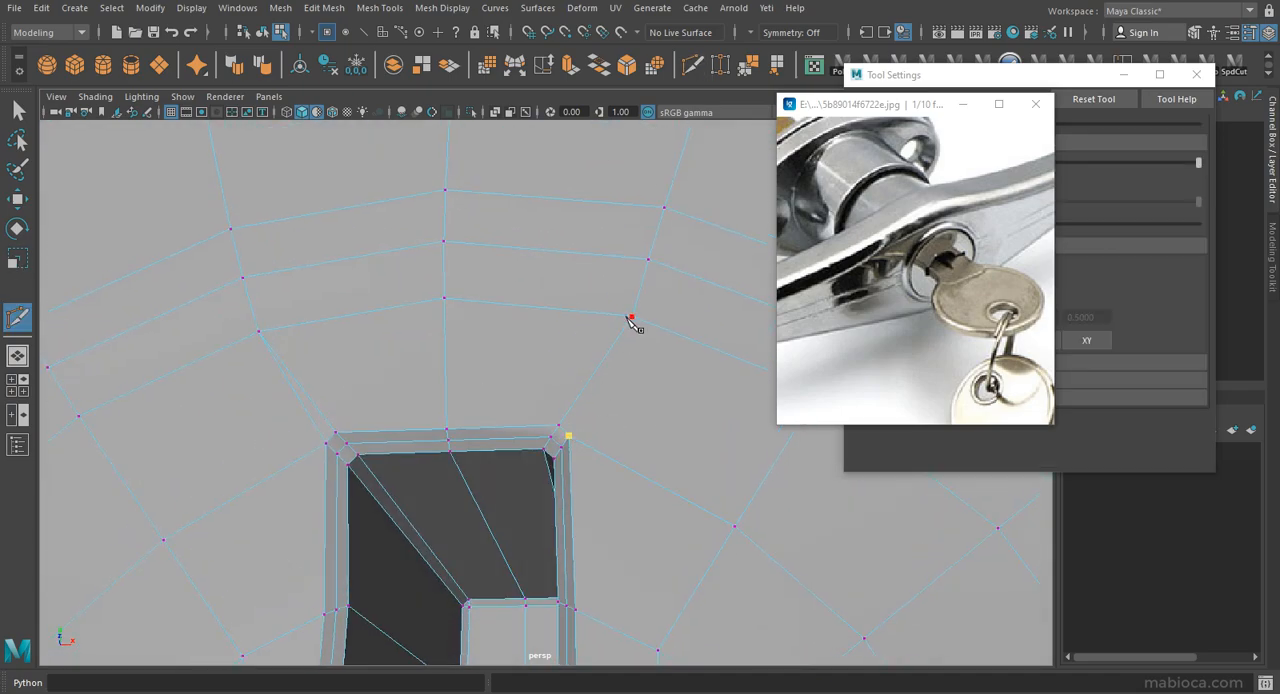
{"action": "key", "text": "w"}
{"action": "key", "text": "F8"}
Preview the lock face smoothed with its assigned shiny material and examine the shading around the slot.
{"action": "right_click_drag", "start_coordinate": [612, 427], "coordinate": [323, 251], "text": "alt"}
{"action": "key", "text": "3"}
{"action": "left_click", "coordinate": [92, 238]}
{"action": "left_click_drag", "start_coordinate": [180, 270], "coordinate": [350, 300], "text": "alt"}
{"action": "left_click", "coordinate": [318, 113]}
{"action": "left_click_drag", "start_coordinate": [466, 338], "coordinate": [509, 283], "text": "alt"}
{"action": "right_click_drag", "start_coordinate": [509, 283], "coordinate": [400, 290], "text": "alt"}
{"action": "mouse_move", "coordinate": [400, 290]}
{"action": "left_mouse_down", "text": "alt"}
{"action": "mouse_move", "coordinate": [543, 505]}
{"action": "mouse_move", "coordinate": [508, 508]}
{"action": "mouse_move", "coordinate": [471, 386]}
{"action": "mouse_move", "coordinate": [460, 434]}
{"action": "left_mouse_up", "text": "alt"}
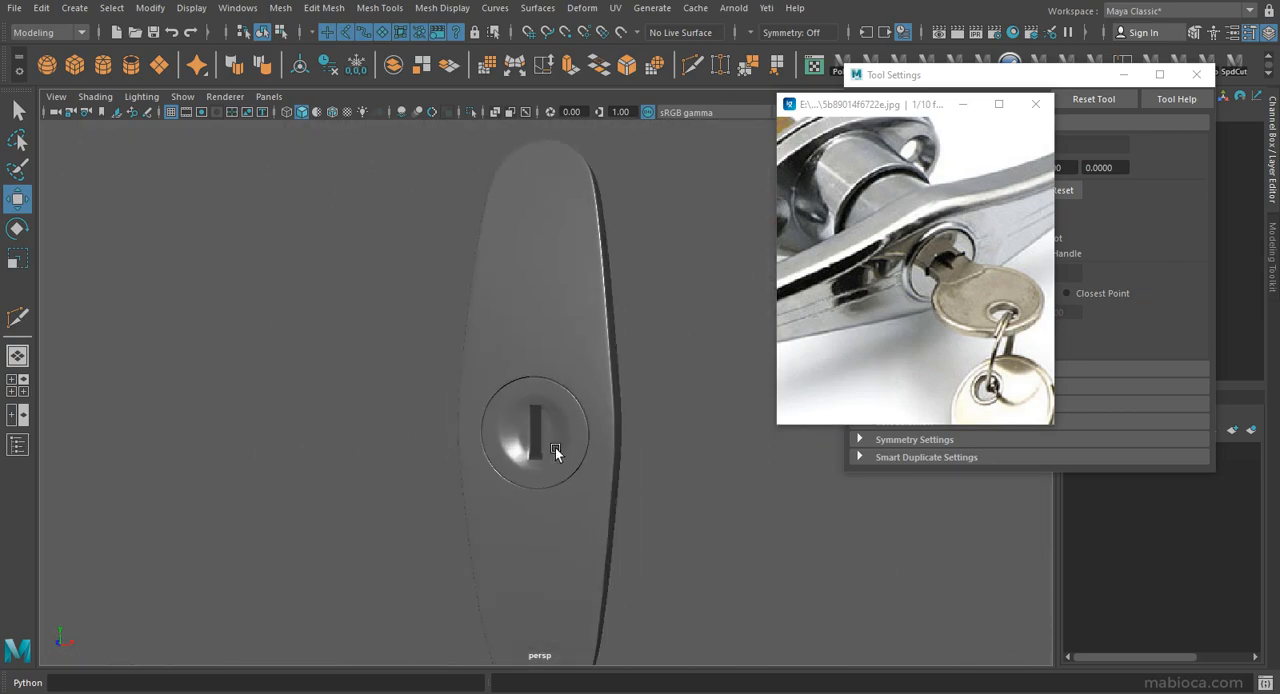
{"action": "right_click_drag", "start_coordinate": [460, 434], "coordinate": [568, 390], "text": "alt"}
{"action": "left_click", "coordinate": [530, 362]}
Undo the corner cuts and the corner bevel on the keyhole slot.
{"action": "key", "text": "1"}
{"action": "key", "text": "ctrl+z"}
{"action": "key", "text": "ctrl+z"}
{"action": "key", "text": "ctrl+z"}
{"action": "key", "text": "ctrl+z"}
{"action": "key", "text": "ctrl+z"}
{"action": "key", "text": "ctrl+z"}
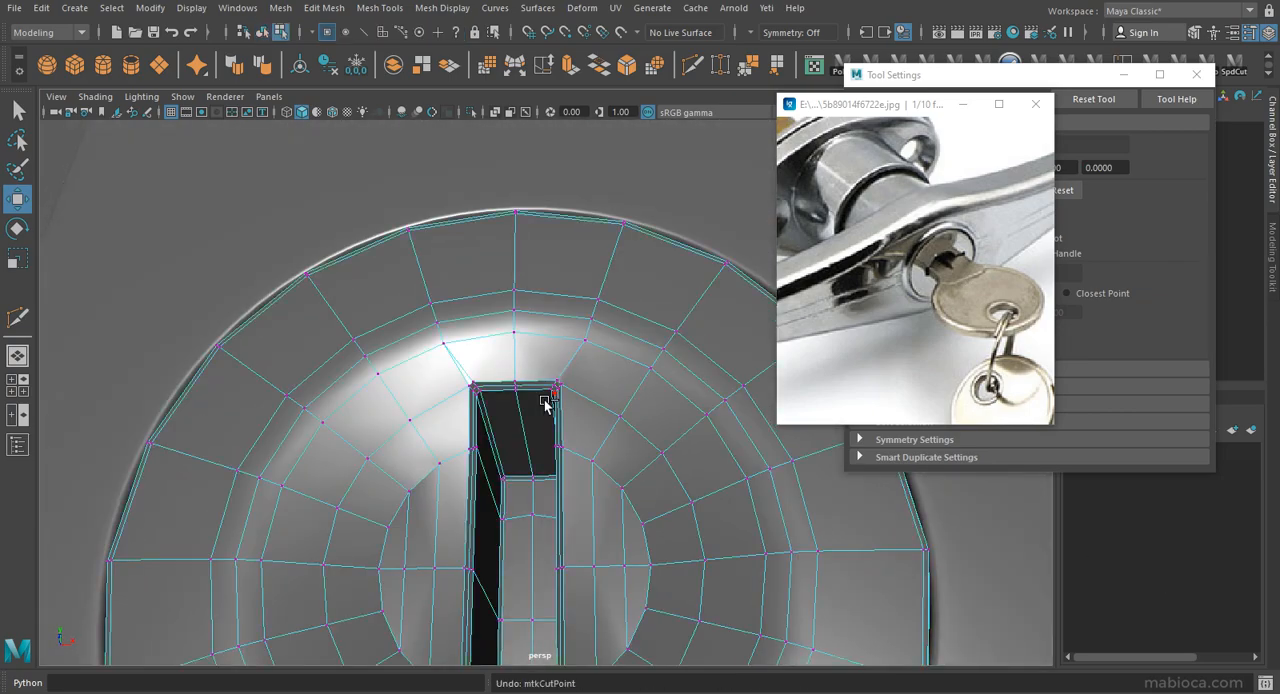
Preview the lock face smoothed again and examine the slot without bevelled corners.
{"action": "right_click_drag", "start_coordinate": [568, 347], "coordinate": [237, 311], "text": "alt"}
{"action": "key", "text": "3"}
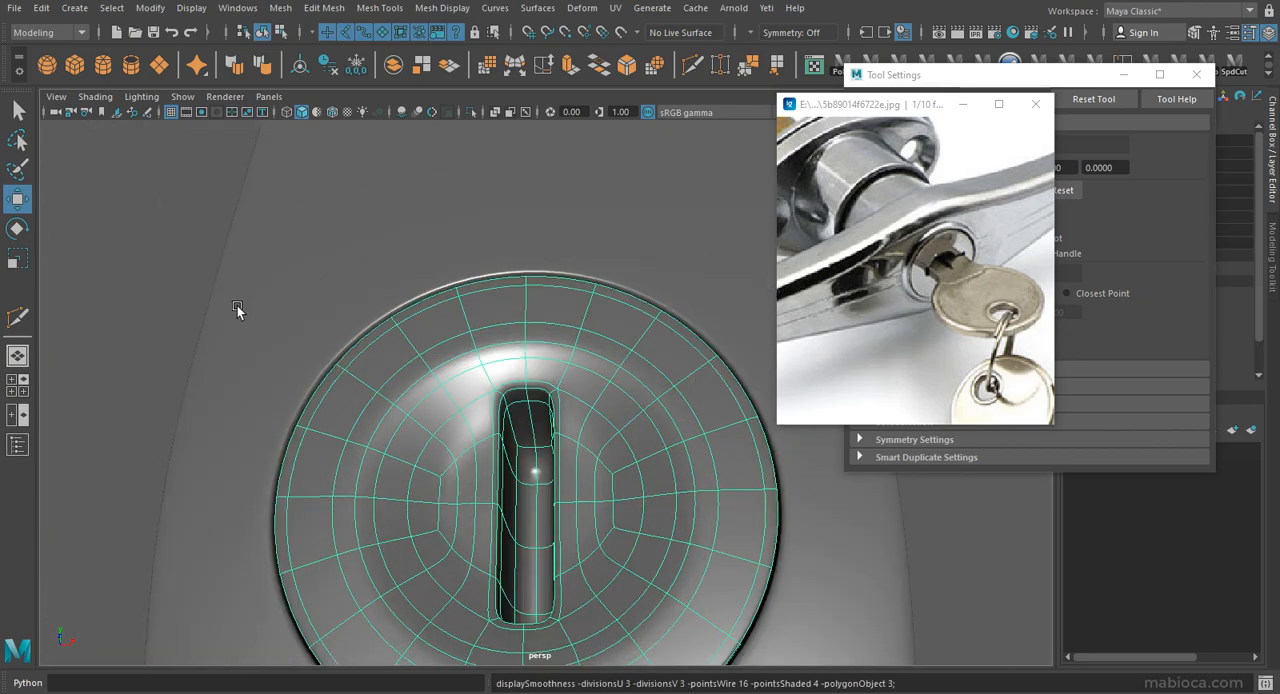
{"action": "left_click", "coordinate": [237, 311]}
{"action": "left_click_drag", "start_coordinate": [237, 311], "coordinate": [429, 483], "text": "alt"}
{"action": "right_click_drag", "start_coordinate": [429, 483], "coordinate": [594, 462], "text": "alt"}
Turn off the smooth preview, close the tool settings and insert an edge loop just inside the keyhole slot's rim.
{"action": "left_click", "coordinate": [594, 462]}
{"action": "key", "text": "1"}
{"action": "left_click_drag", "start_coordinate": [594, 462], "coordinate": [620, 445], "text": "alt"}
{"action": "right_click_drag", "start_coordinate": [620, 445], "coordinate": [720, 400], "text": "alt"}
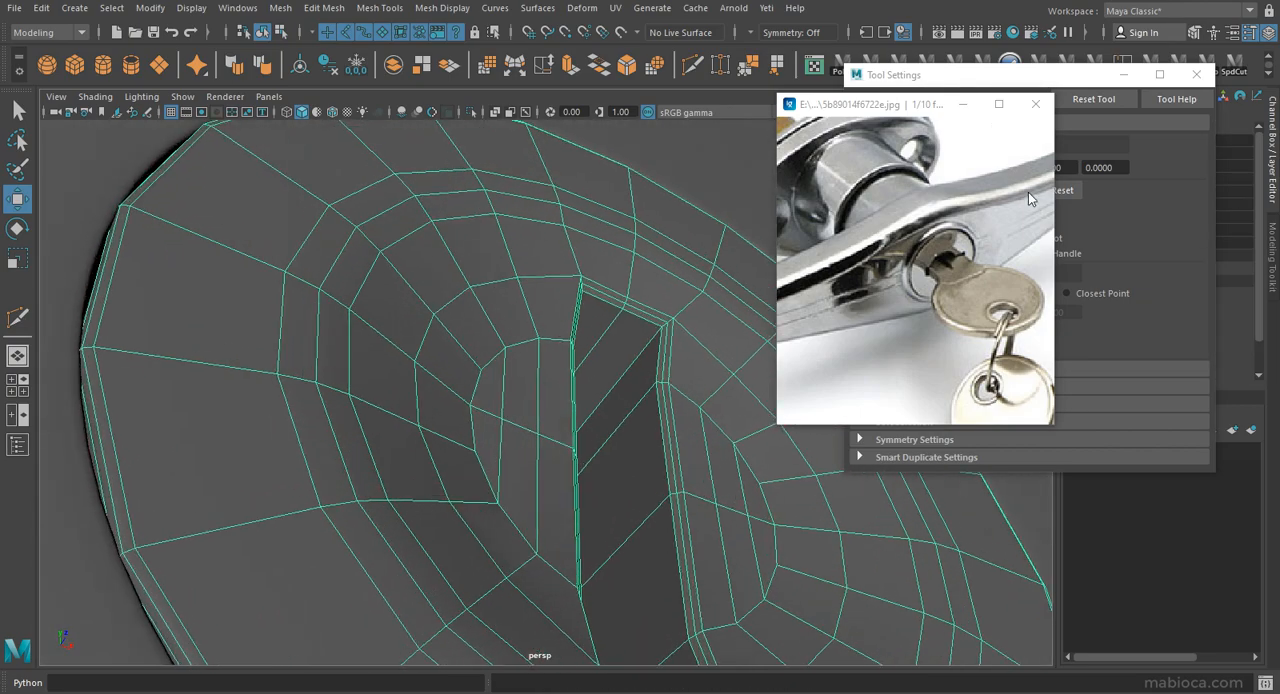
{"action": "left_click", "coordinate": [1196, 75]}
{"action": "left_click", "coordinate": [692, 65]}
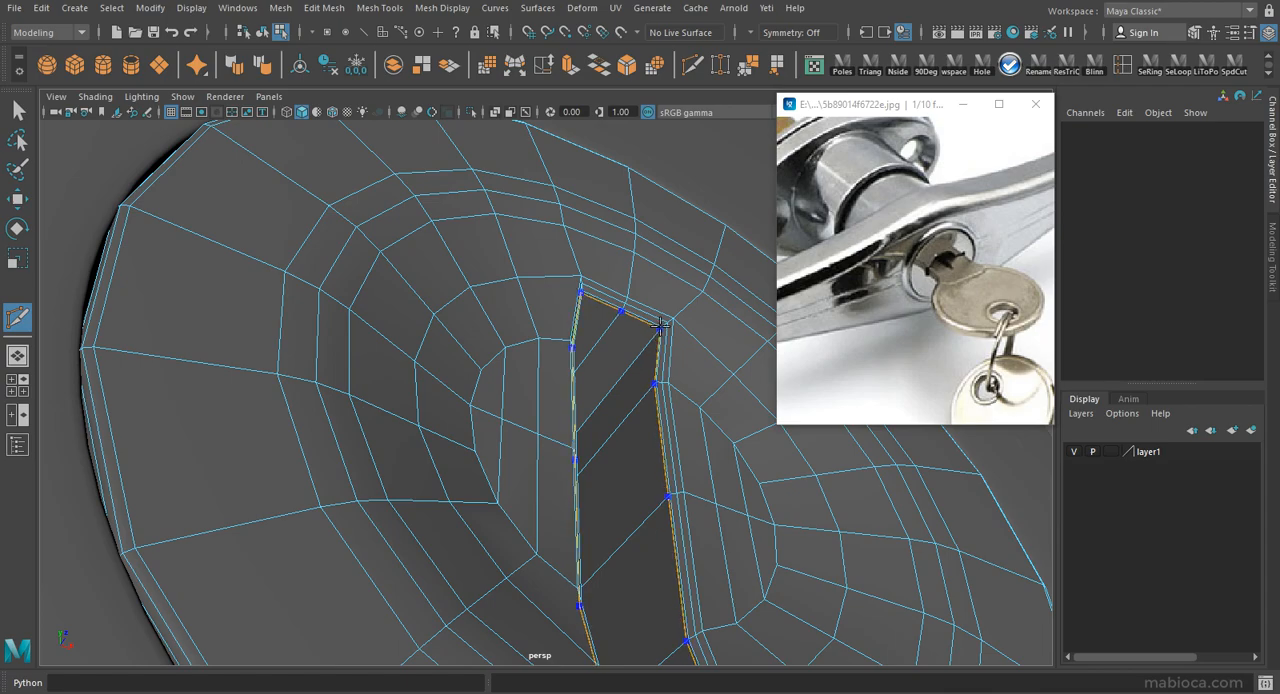
{"action": "left_click", "coordinate": [658, 329], "text": "ctrl"}
{"action": "key", "text": "w"}
Preview the lock face smoothed with the new loop and delete its construction history.
{"action": "right_click_drag", "start_coordinate": [691, 297], "coordinate": [430, 330], "text": "alt"}
{"action": "key", "text": "3"}
{"action": "left_click", "coordinate": [868, 531]}
{"action": "left_click_drag", "start_coordinate": [868, 531], "coordinate": [794, 441], "text": "alt"}
{"action": "left_click", "coordinate": [660, 440]}
{"action": "mouse_move", "coordinate": [660, 440]}
{"action": "left_mouse_down", "text": "alt"}
{"action": "mouse_move", "coordinate": [512, 439]}
{"action": "mouse_move", "coordinate": [846, 575]}
{"action": "mouse_move", "coordinate": [648, 436]}
{"action": "left_mouse_up", "text": "alt"}
{"action": "key", "text": "alt+shift+d"}
{"action": "left_click", "coordinate": [846, 575]}
Turn off the smooth preview and insert two edge loops on the lock face's outer ring, near its outer and inner borders.
{"action": "right_click_drag", "start_coordinate": [648, 436], "coordinate": [730, 420], "text": "alt"}
{"action": "left_click", "coordinate": [650, 420]}
{"action": "key", "text": "1"}
{"action": "left_click_drag", "start_coordinate": [650, 420], "coordinate": [650, 370], "text": "alt"}
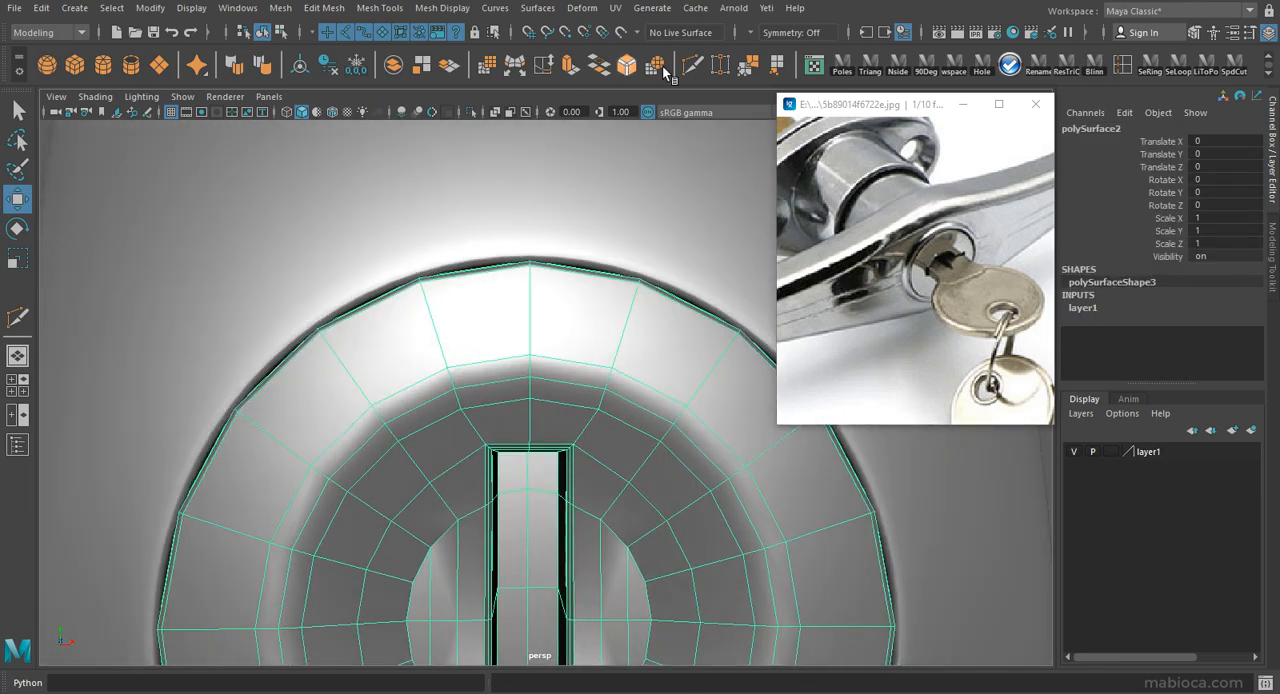
{"action": "left_click", "coordinate": [692, 65]}
{"action": "left_click", "coordinate": [636, 289], "text": "ctrl"}
{"action": "left_click", "coordinate": [615, 356], "text": "ctrl"}
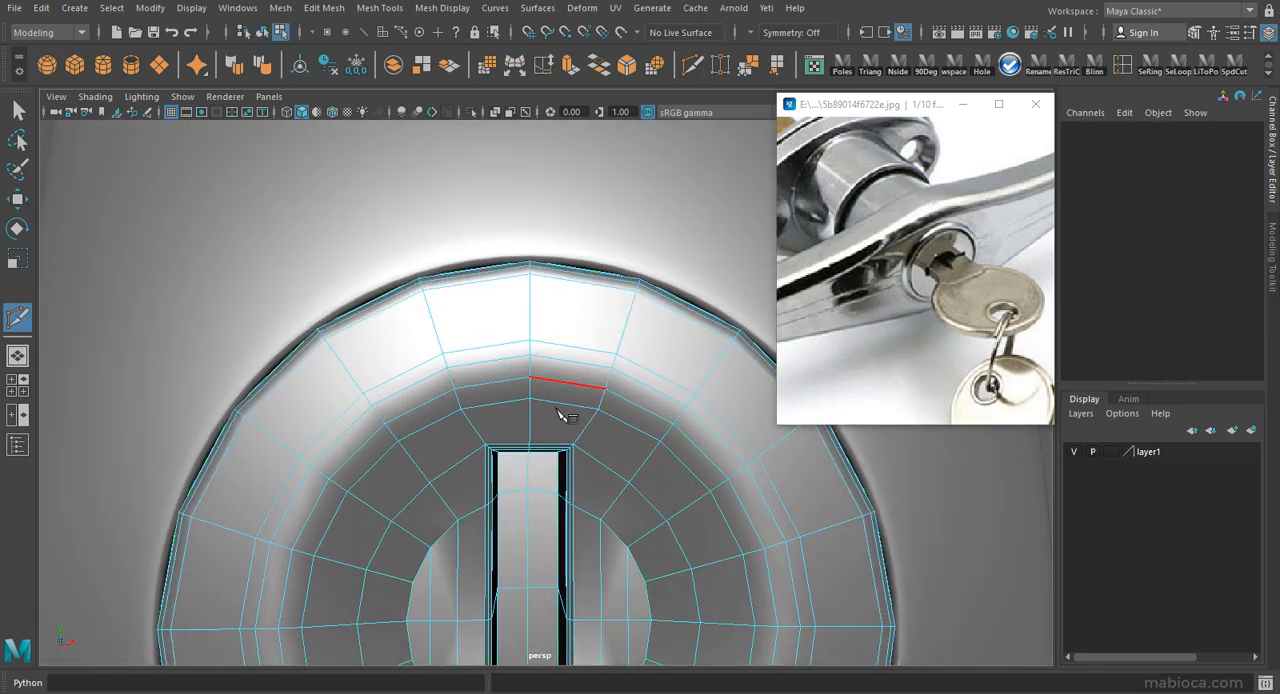
Preview the lock face smoothed with its new outer ring loops and examine it.
{"action": "key", "text": "w"}
{"action": "key", "text": "3"}
{"action": "right_click_drag", "start_coordinate": [572, 342], "coordinate": [215, 332], "text": "alt"}
{"action": "left_click", "coordinate": [207, 332]}
{"action": "left_click_drag", "start_coordinate": [206, 330], "coordinate": [206, 360], "text": "alt"}
{"action": "right_click_drag", "start_coordinate": [590, 310], "coordinate": [407, 280], "text": "alt"}
{"action": "left_click_drag", "start_coordinate": [357, 294], "coordinate": [166, 346], "text": "alt"}
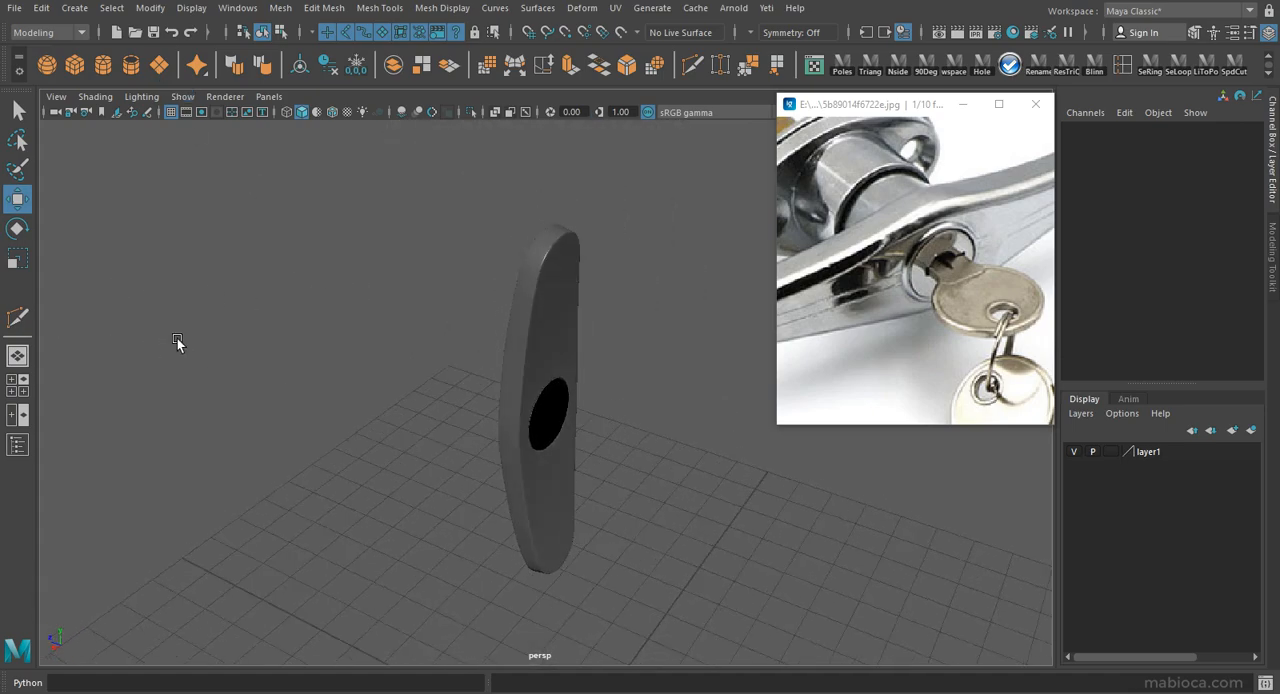
Turn off the handle's smooth preview and insert an edge loop midway through the ring of faces around its hole.
{"action": "right_click_drag", "start_coordinate": [194, 349], "coordinate": [606, 349], "text": "alt"}
{"action": "left_click", "coordinate": [572, 391]}
{"action": "key", "text": "1"}
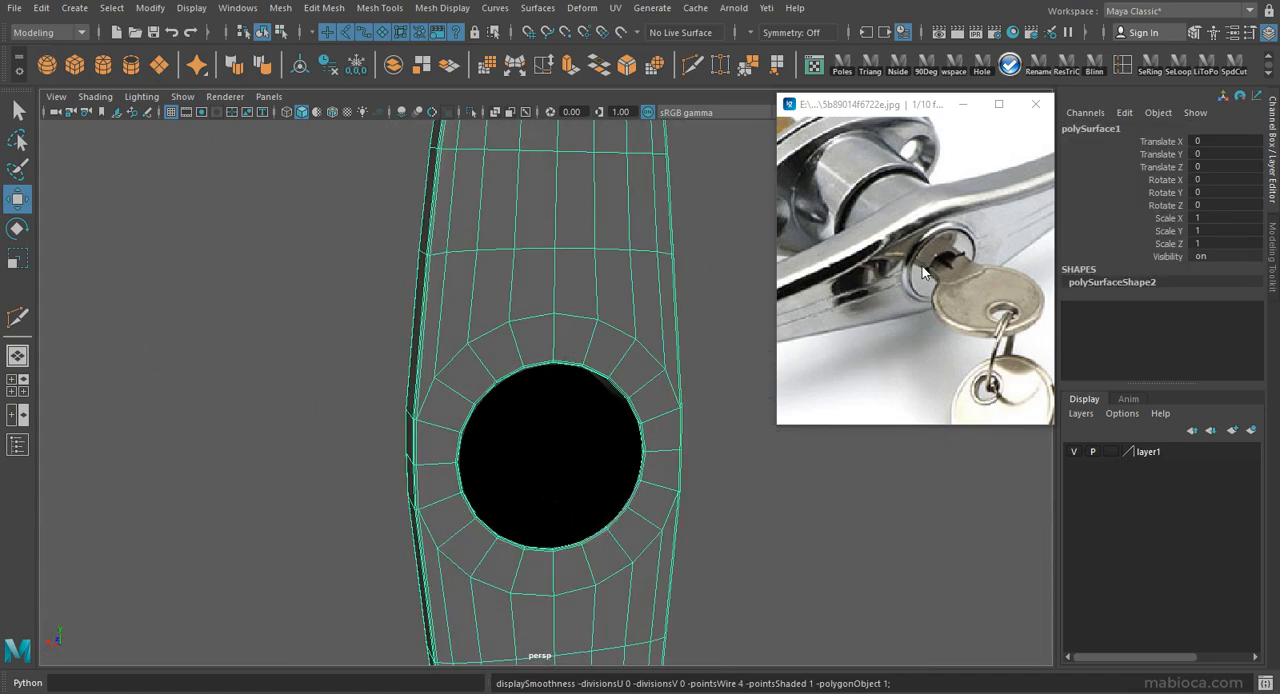
{"action": "scroll", "coordinate": [848, 276], "scroll_direction": "down", "scroll_amount": 2}
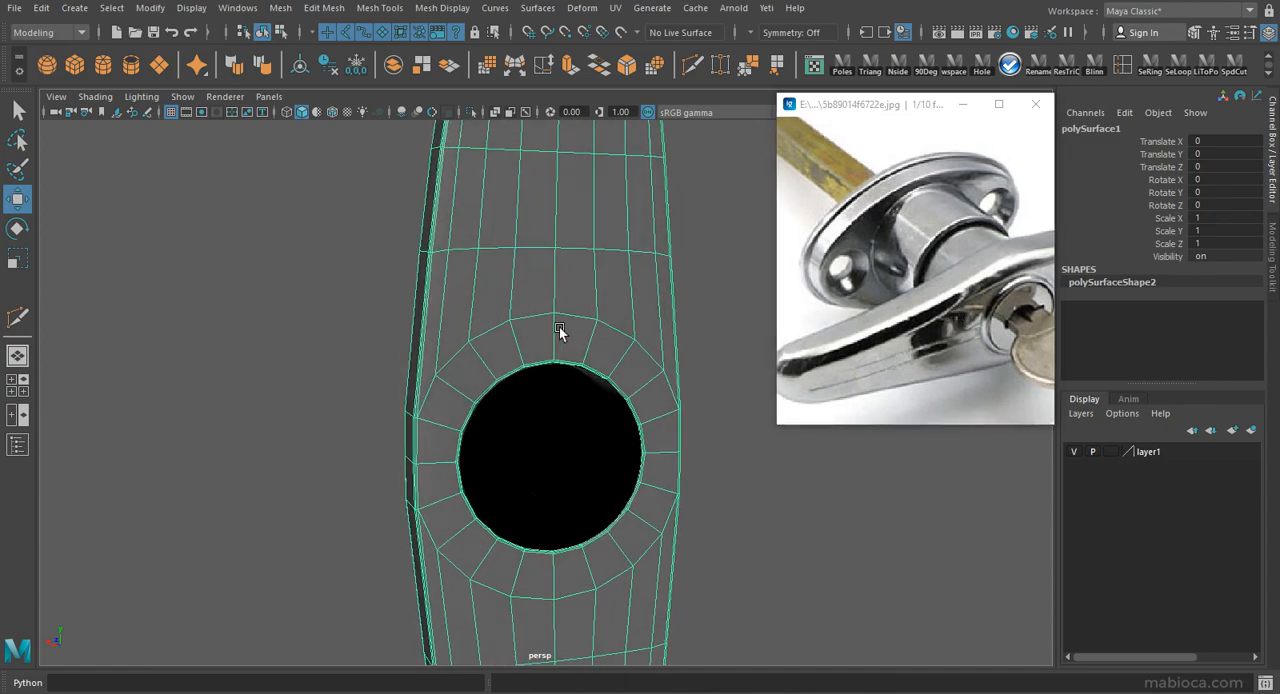
{"action": "key", "text": "F10"}
{"action": "double_click", "coordinate": [507, 343]}
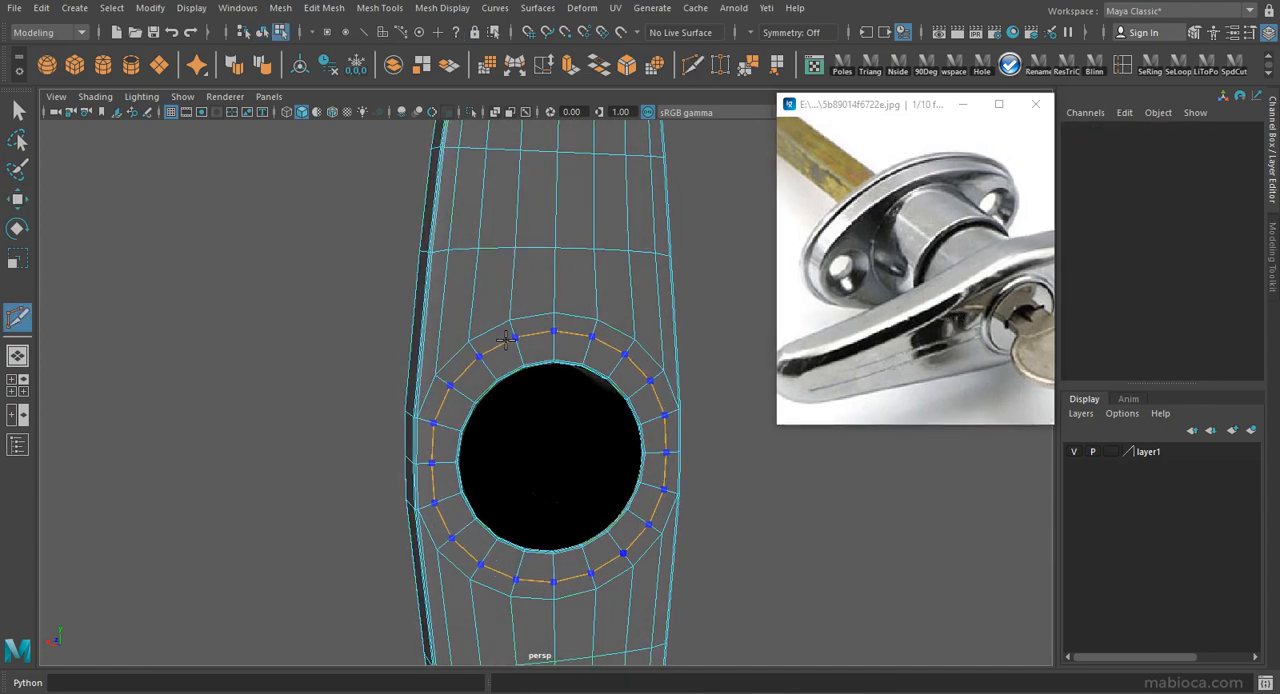
{"action": "left_click_drag", "start_coordinate": [590, 419], "coordinate": [568, 417], "text": "alt"}
{"action": "key", "text": "w"}
Circularize the new edge loop around the handle's hole.
{"action": "double_click", "coordinate": [531, 329]}
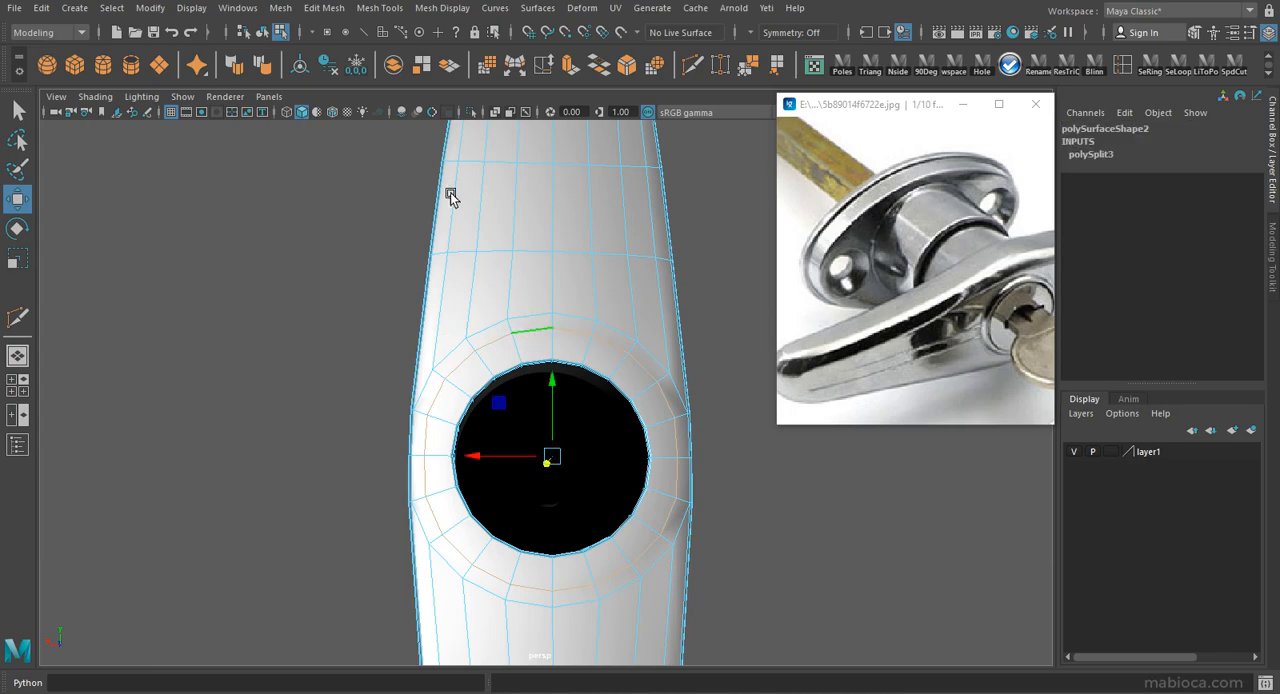
{"action": "left_click", "coordinate": [317, 110]}
{"action": "left_click", "coordinate": [746, 68]}
{"action": "left_click_drag", "start_coordinate": [679, 413], "coordinate": [635, 310], "text": "alt"}
{"action": "left_click", "coordinate": [483, 334]}
{"action": "key", "text": "q"}
{"action": "key", "text": "F8"}
{"action": "left_click_drag", "start_coordinate": [483, 334], "coordinate": [503, 251], "text": "alt"}
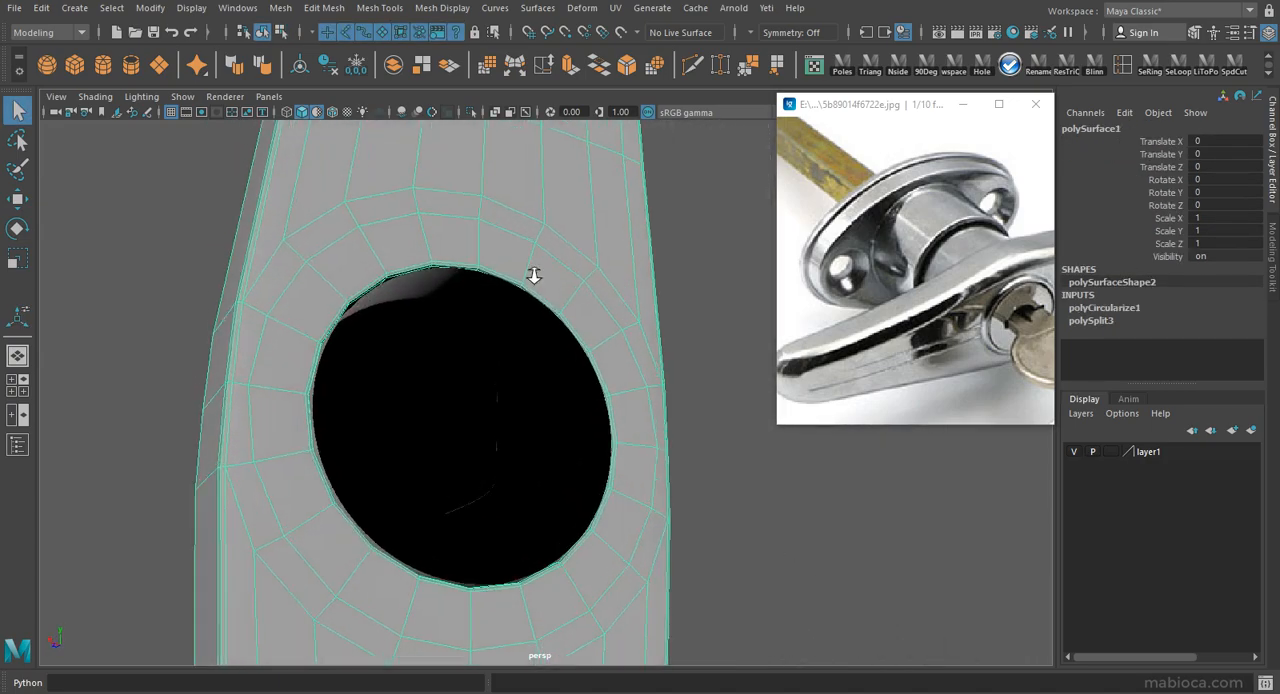
Isolate the handle and delete the extra edge loop along the rim of its hole.
{"action": "right_click_drag", "start_coordinate": [503, 251], "coordinate": [590, 258], "text": "alt"}
{"action": "left_click", "coordinate": [472, 113]}
{"action": "left_click_drag", "start_coordinate": [560, 400], "coordinate": [600, 340], "text": "alt"}
{"action": "right_click_drag", "start_coordinate": [680, 380], "coordinate": [870, 410], "text": "alt"}
{"action": "right_click_drag", "start_coordinate": [585, 262], "coordinate": [592, 258]}
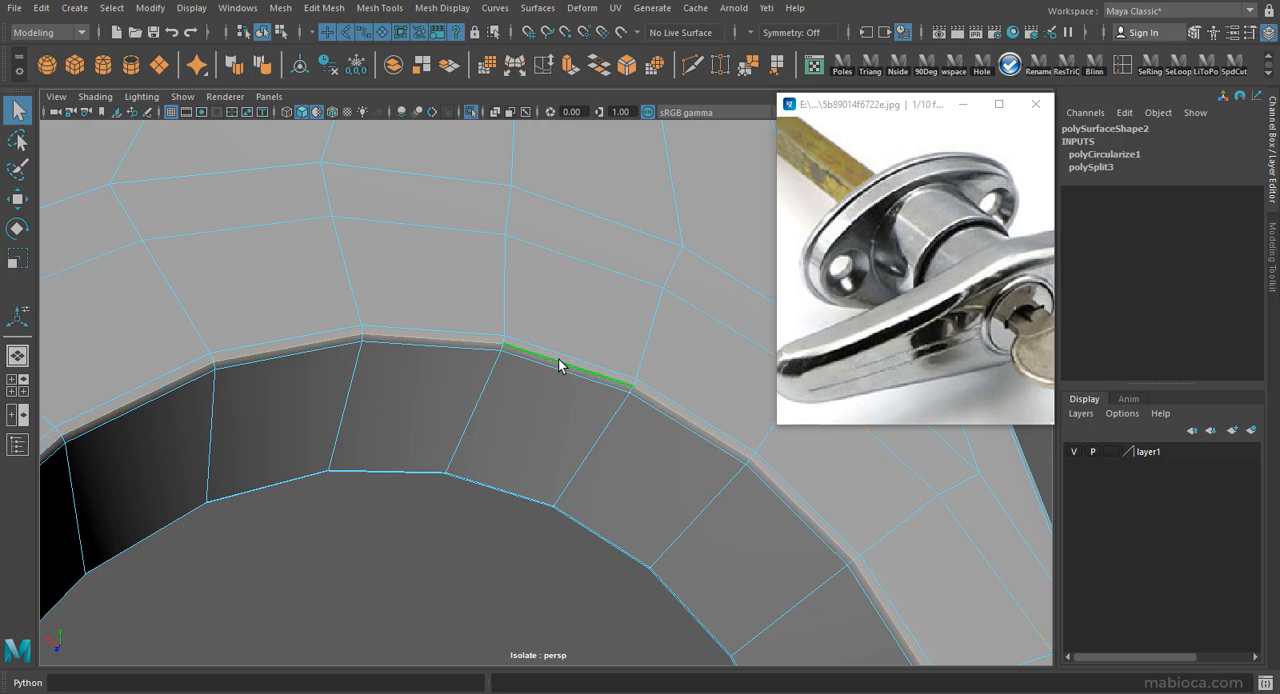
{"action": "key", "text": "ctrl+Delete"}
Scale the edge loop at the front rim of the handle's hole in the front view.
{"action": "key", "text": "space"}
{"action": "key", "text": "space"}
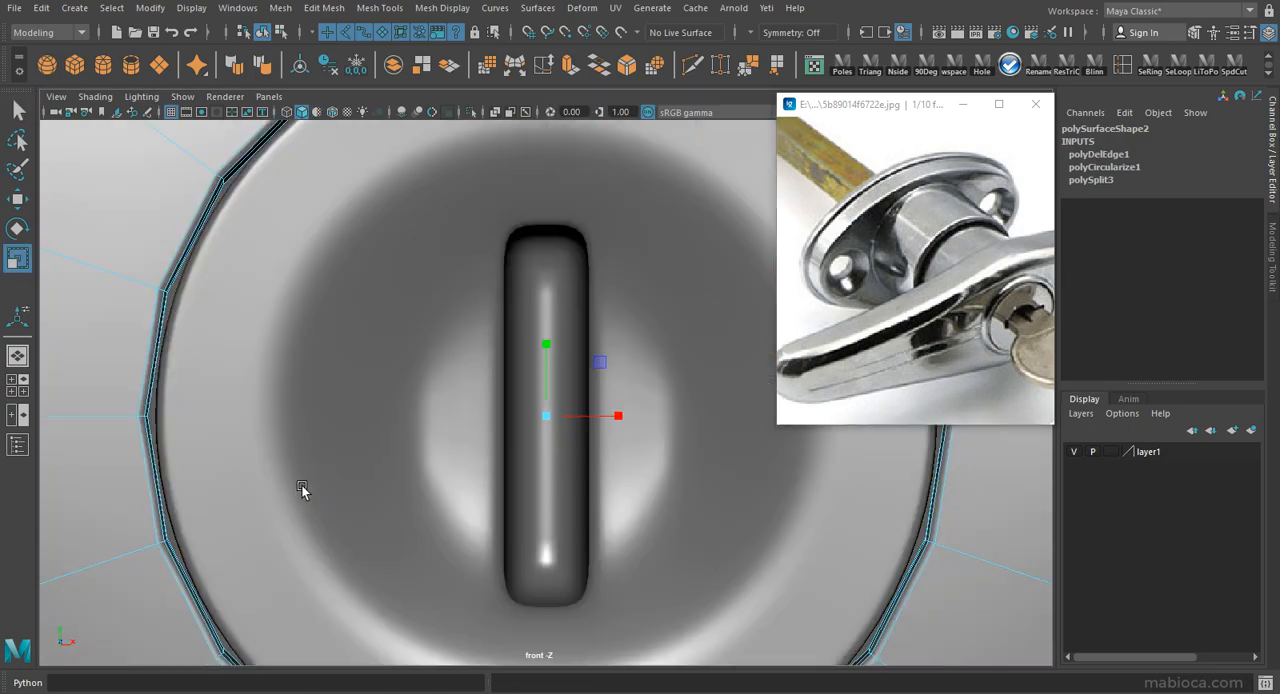
{"action": "key", "text": "4"}
{"action": "middle_click_drag", "start_coordinate": [285, 344], "coordinate": [260, 332]}
{"action": "middle_click_drag", "start_coordinate": [150, 385], "coordinate": [420, 382], "text": "alt"}
{"action": "right_click_drag", "start_coordinate": [420, 382], "coordinate": [650, 470], "text": "alt"}
{"action": "middle_click_drag", "start_coordinate": [650, 475], "coordinate": [694, 480]}
{"action": "key", "text": "space"}
Align the hole's rim loop with its inner edge in the front view and delete the handle's construction history.
{"action": "key", "text": "space"}
{"action": "left_click_drag", "start_coordinate": [686, 351], "coordinate": [642, 395], "text": "alt"}
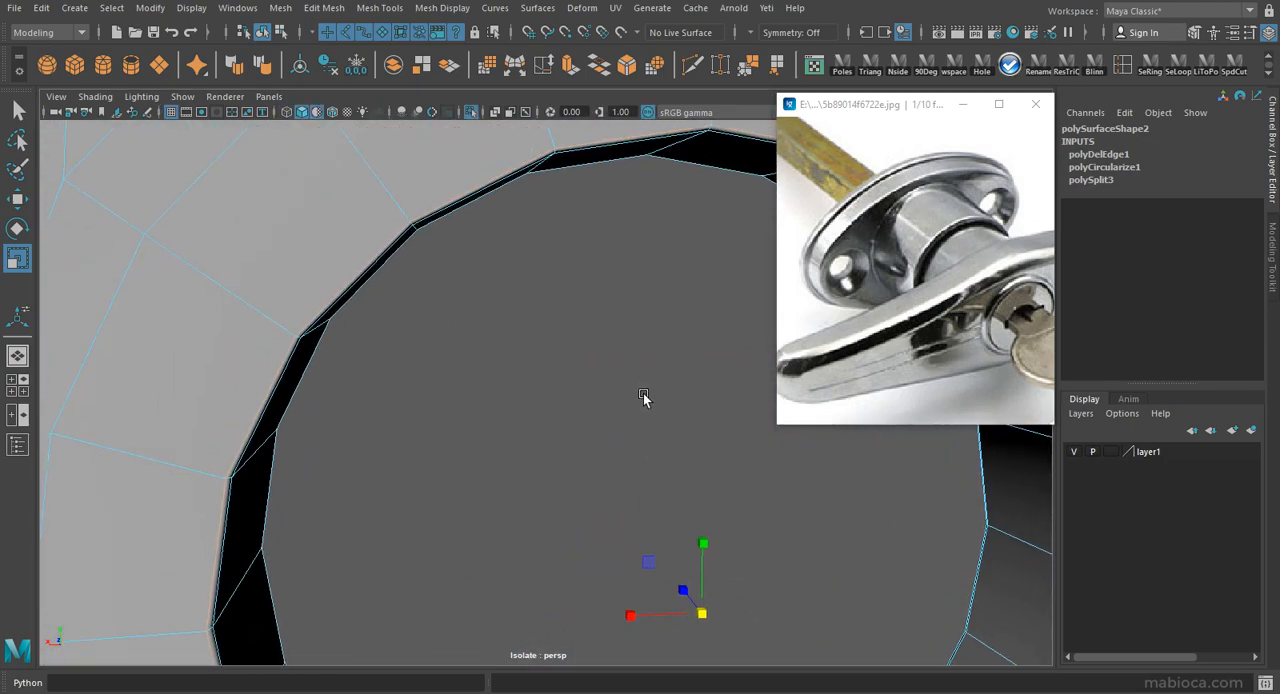
{"action": "key", "text": "space"}
{"action": "key", "text": "space"}
{"action": "left_click_drag", "start_coordinate": [671, 280], "coordinate": [536, 331], "text": "alt"}
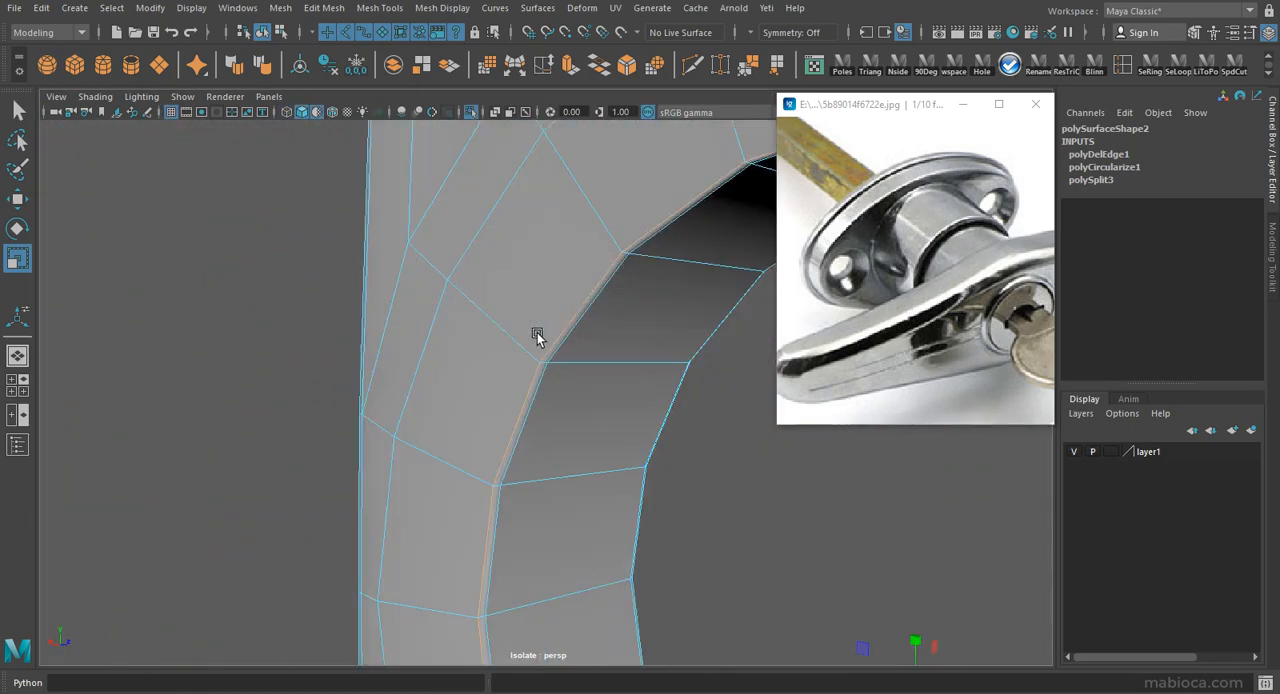
{"action": "key", "text": "space"}
{"action": "key", "text": "space"}
{"action": "middle_click_drag", "start_coordinate": [691, 360], "coordinate": [480, 390], "text": "alt"}
{"action": "right_click_drag", "start_coordinate": [480, 390], "coordinate": [554, 243], "text": "alt"}
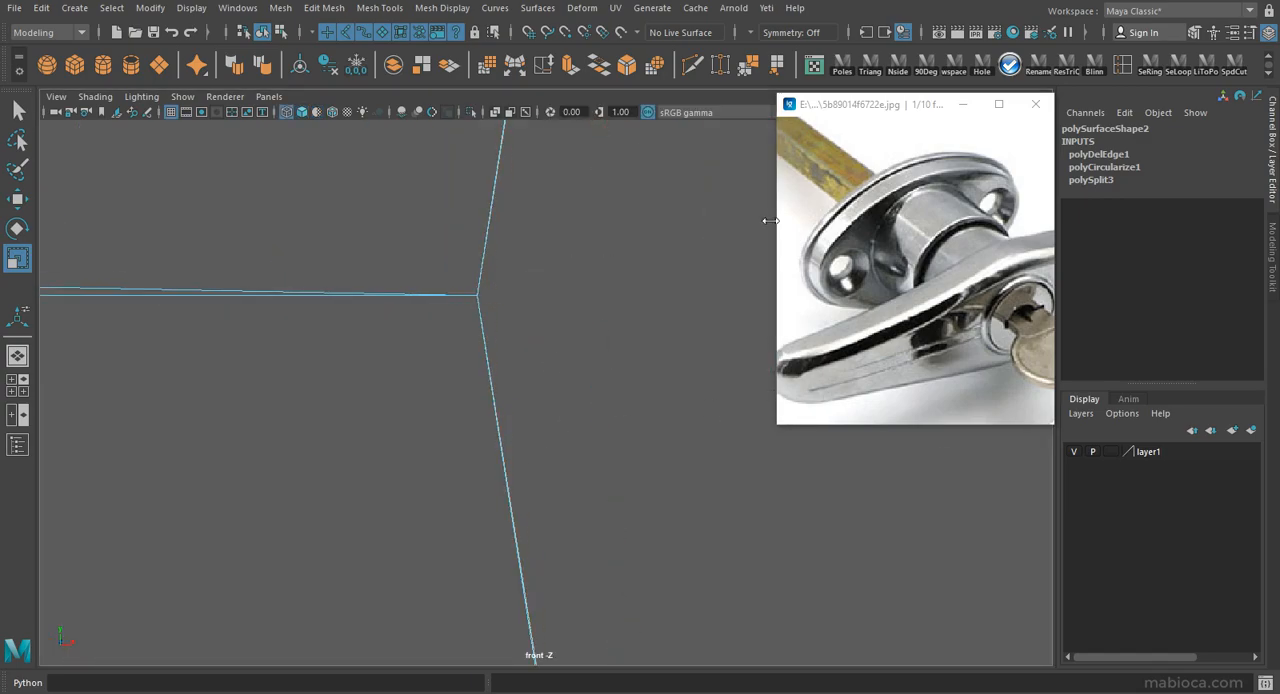
{"action": "key", "text": "space"}
{"action": "key", "text": "space"}
{"action": "left_click_drag", "start_coordinate": [690, 330], "coordinate": [603, 374], "text": "alt"}
{"action": "right_click_drag", "start_coordinate": [603, 374], "coordinate": [442, 370], "text": "alt"}
{"action": "mouse_move", "coordinate": [442, 370]}
{"action": "left_mouse_down", "text": "alt"}
{"action": "mouse_move", "coordinate": [489, 315]}
{"action": "mouse_move", "coordinate": [559, 285]}
{"action": "left_mouse_up", "text": "alt"}
{"action": "right_click_drag", "start_coordinate": [559, 285], "coordinate": [586, 258]}
{"action": "key", "text": "alt+shift+d"}
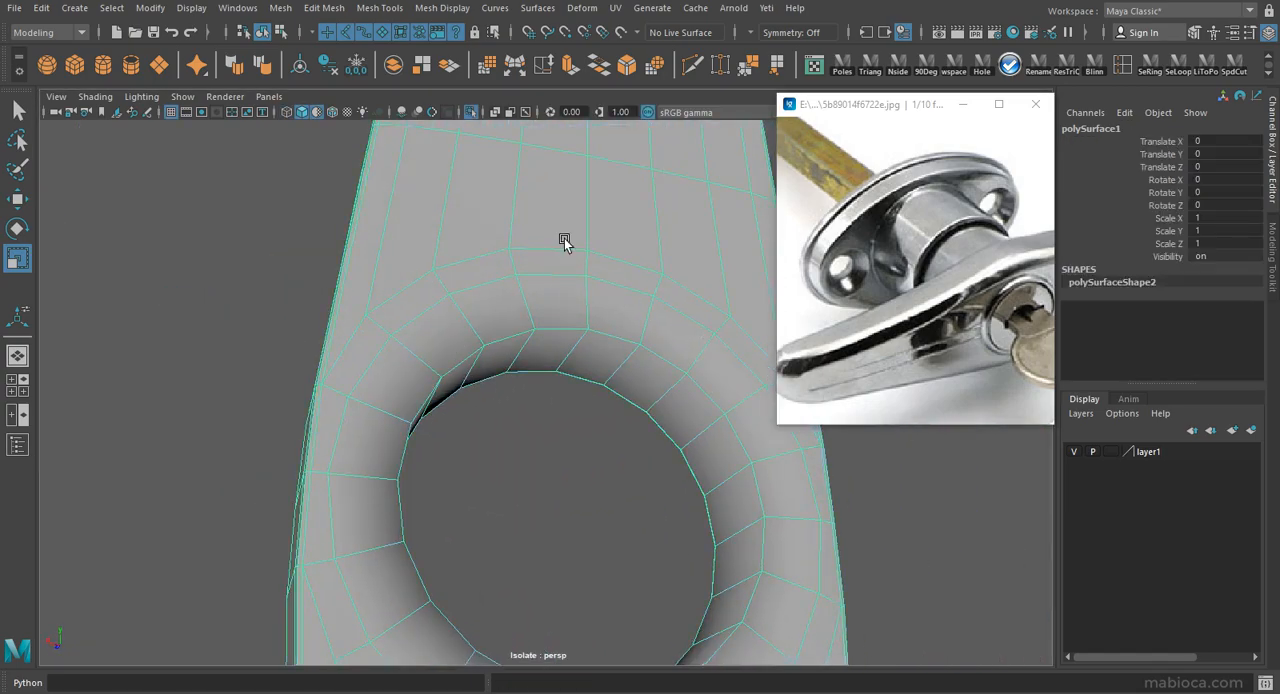
Unlock the handle's normals and soften its edges.
{"action": "left_click_drag", "start_coordinate": [586, 257], "coordinate": [566, 240], "text": "alt"}
{"action": "left_click", "coordinate": [451, 8]}
{"action": "left_click", "coordinate": [474, 202]}
{"action": "left_click", "coordinate": [453, 9]}
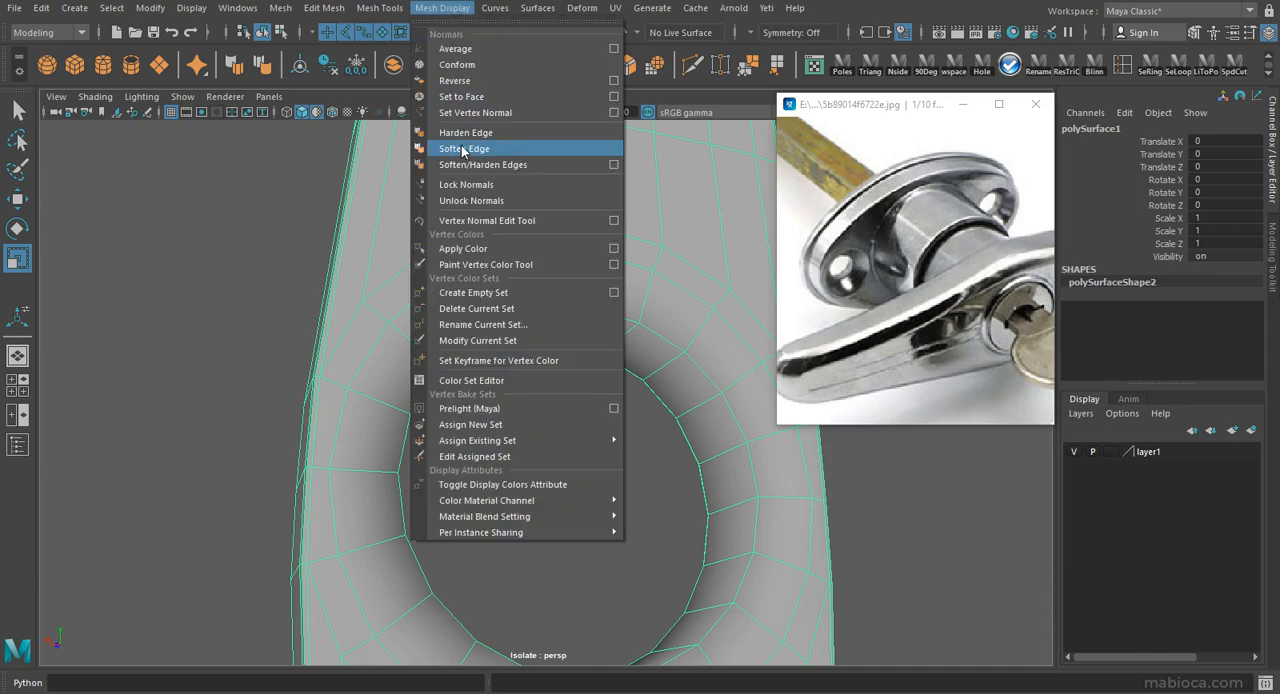
{"action": "left_click", "coordinate": [462, 150]}
Select the ring of faces surrounding the hole on the back of the handle.
{"action": "right_click_drag", "start_coordinate": [595, 298], "coordinate": [622, 271]}
{"action": "left_click_drag", "start_coordinate": [622, 271], "coordinate": [573, 241], "text": "alt"}
{"action": "right_click_drag", "start_coordinate": [583, 229], "coordinate": [585, 270]}
{"action": "left_click", "coordinate": [636, 212]}
{"action": "double_click", "coordinate": [577, 228], "text": "shift"}
{"action": "left_click_drag", "start_coordinate": [577, 228], "coordinate": [497, 262], "text": "alt"}
{"action": "right_click_drag", "start_coordinate": [497, 262], "coordinate": [412, 300], "text": "alt"}
{"action": "key", "text": "w"}
{"action": "left_click_drag", "start_coordinate": [636, 393], "coordinate": [655, 430]}
{"action": "key", "text": "ctrl+z"}
{"action": "left_click_drag", "start_coordinate": [494, 397], "coordinate": [524, 412]}
{"action": "key", "text": "ctrl+z"}
{"action": "key", "text": "ctrl+z"}
Extrude the ring of faces around the hole backward from the handle into a tubular collar.
{"action": "left_click", "coordinate": [571, 66]}
{"action": "key", "text": "w"}
{"action": "left_click_drag", "start_coordinate": [590, 240], "coordinate": [560, 335], "text": "alt"}
{"action": "left_click_drag", "start_coordinate": [477, 374], "coordinate": [405, 328]}
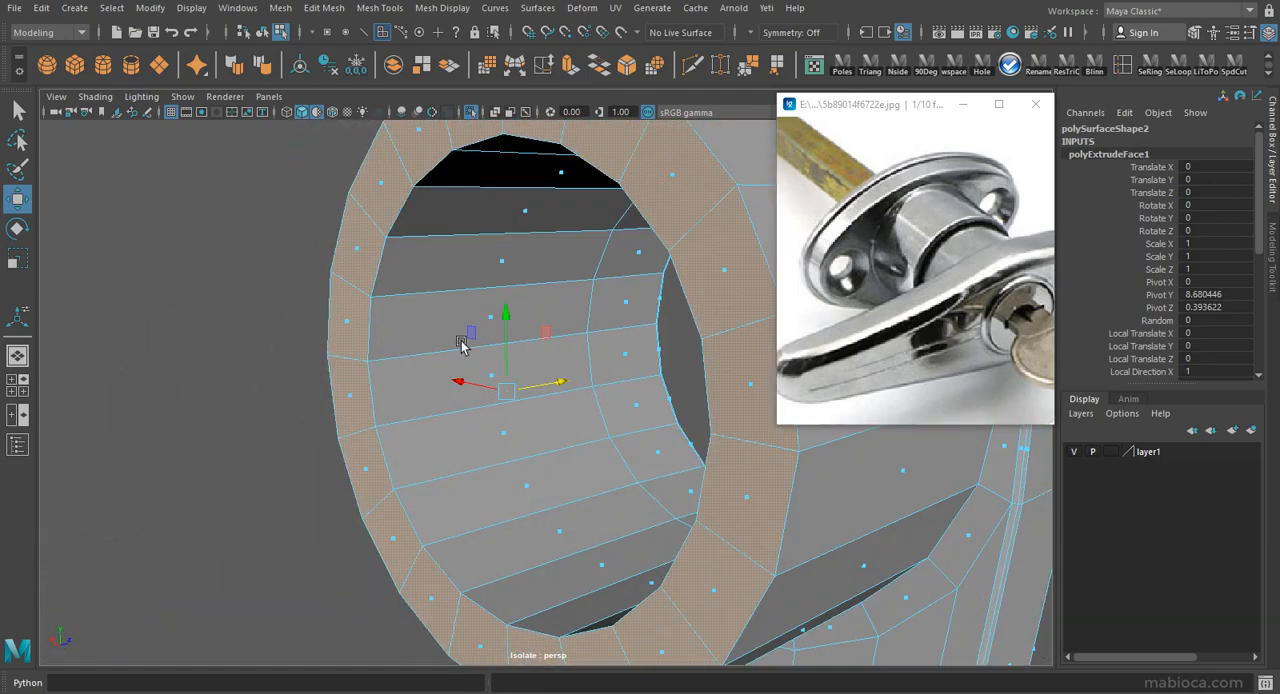
Bevel the inner and outer edge loops of the collar's open end with a fraction of 0.1 and 2 segments.
{"action": "right_click_drag", "start_coordinate": [560, 148], "coordinate": [557, 104]}
{"action": "double_click", "coordinate": [417, 182]}
{"action": "double_click", "coordinate": [363, 154], "text": "shift"}
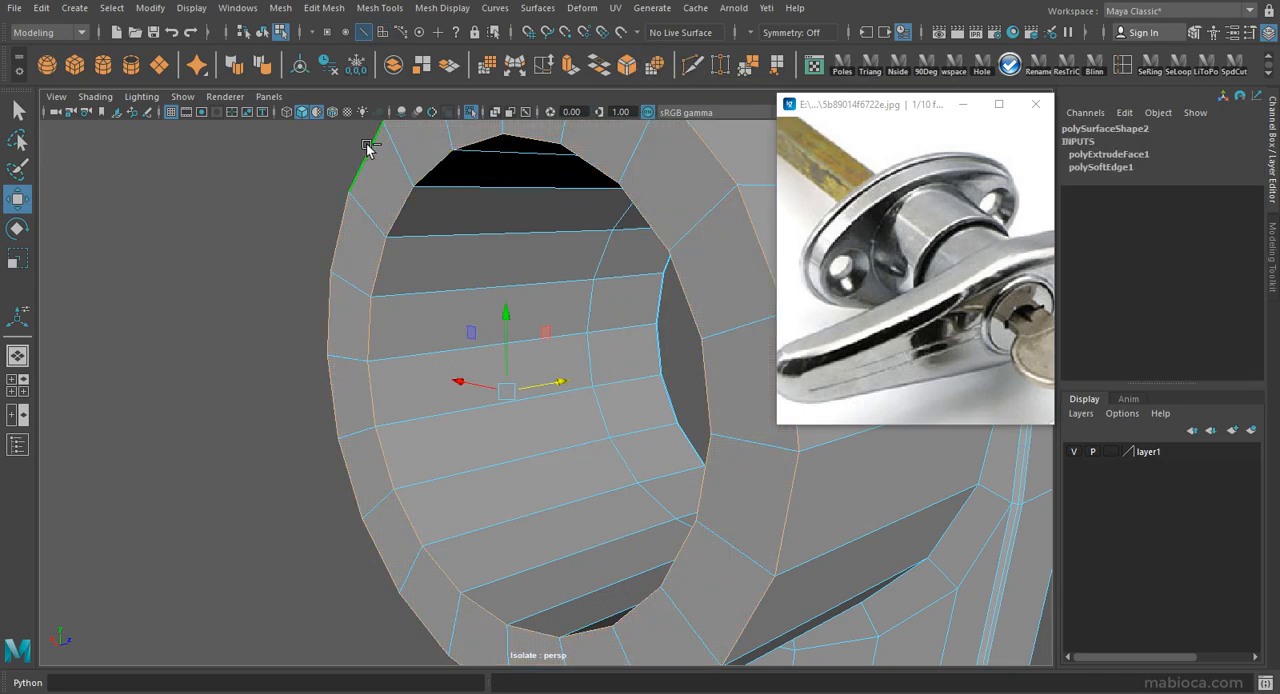
{"action": "left_click", "coordinate": [627, 65]}
{"action": "type", "text": "0.1"}
{"action": "key", "text": "Return"}
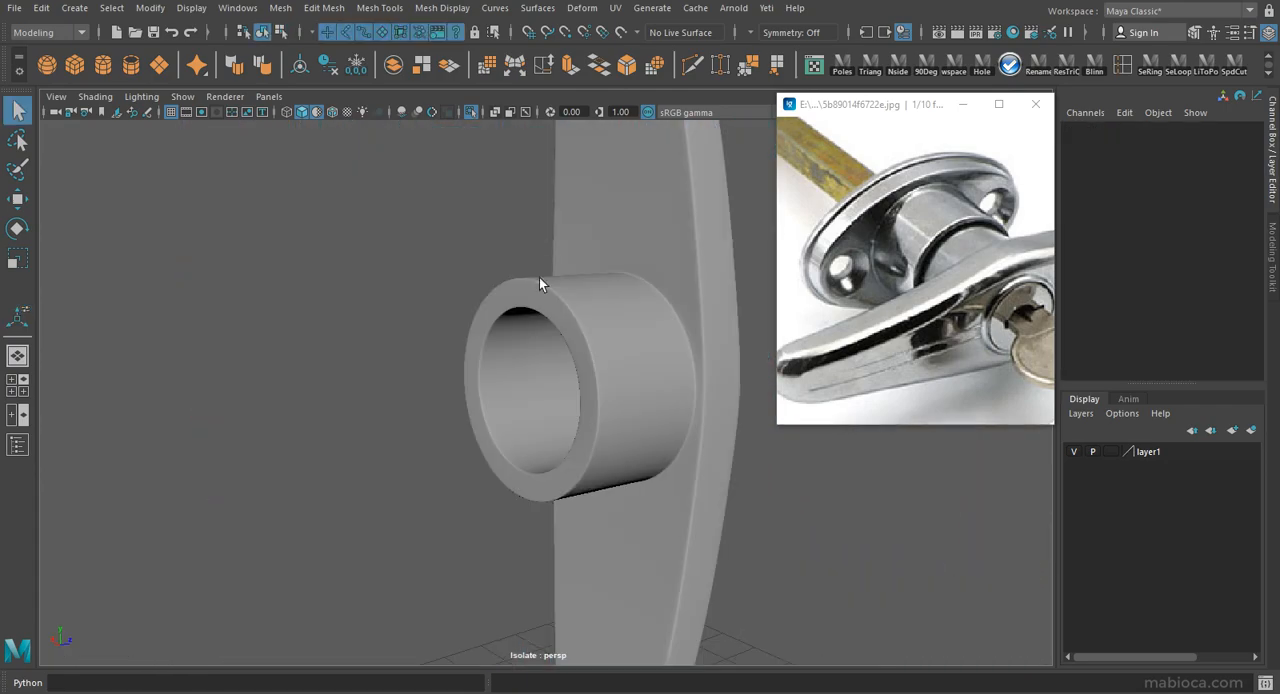
Select the collar's outer side faces and duplicate them into a separate mesh.
{"action": "left_click_drag", "start_coordinate": [543, 280], "coordinate": [551, 356], "text": "alt"}
{"action": "left_click", "coordinate": [551, 356]}
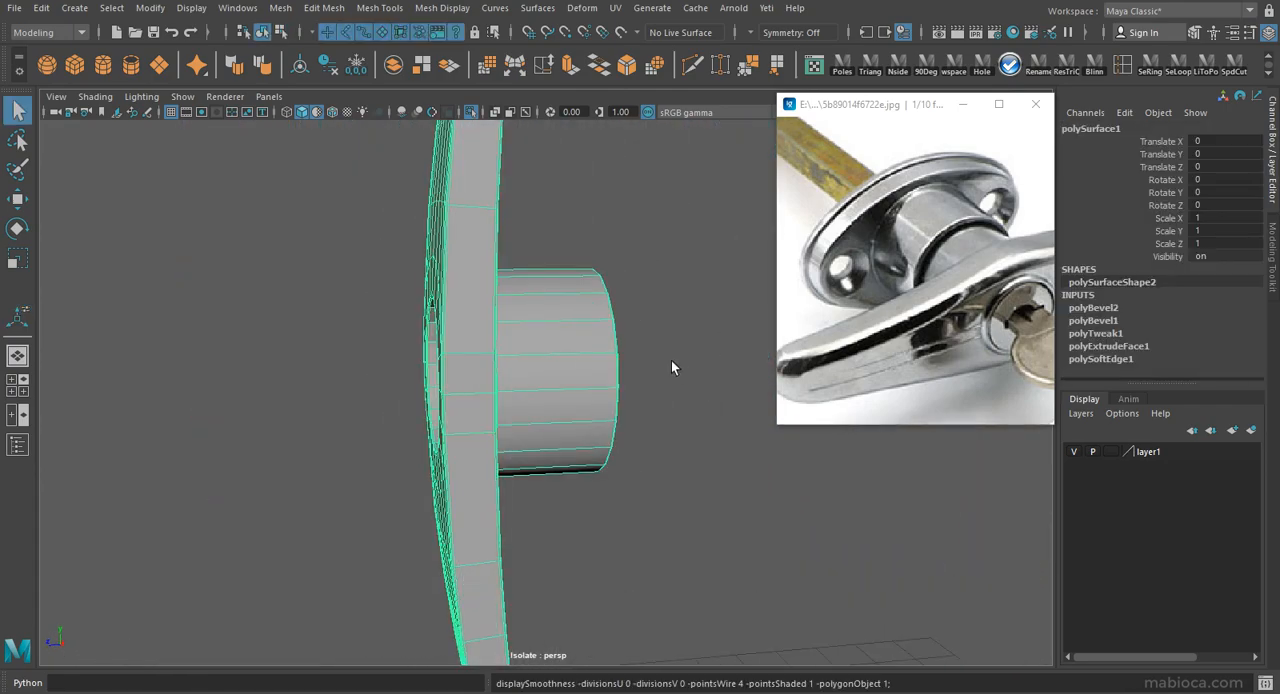
{"action": "left_click_drag", "start_coordinate": [671, 360], "coordinate": [510, 343], "text": "alt"}
{"action": "right_click_drag", "start_coordinate": [562, 319], "coordinate": [641, 291], "text": "alt"}
{"action": "right_click_drag", "start_coordinate": [596, 252], "coordinate": [513, 267]}
{"action": "left_click_drag", "start_coordinate": [513, 267], "coordinate": [716, 147], "text": "alt"}
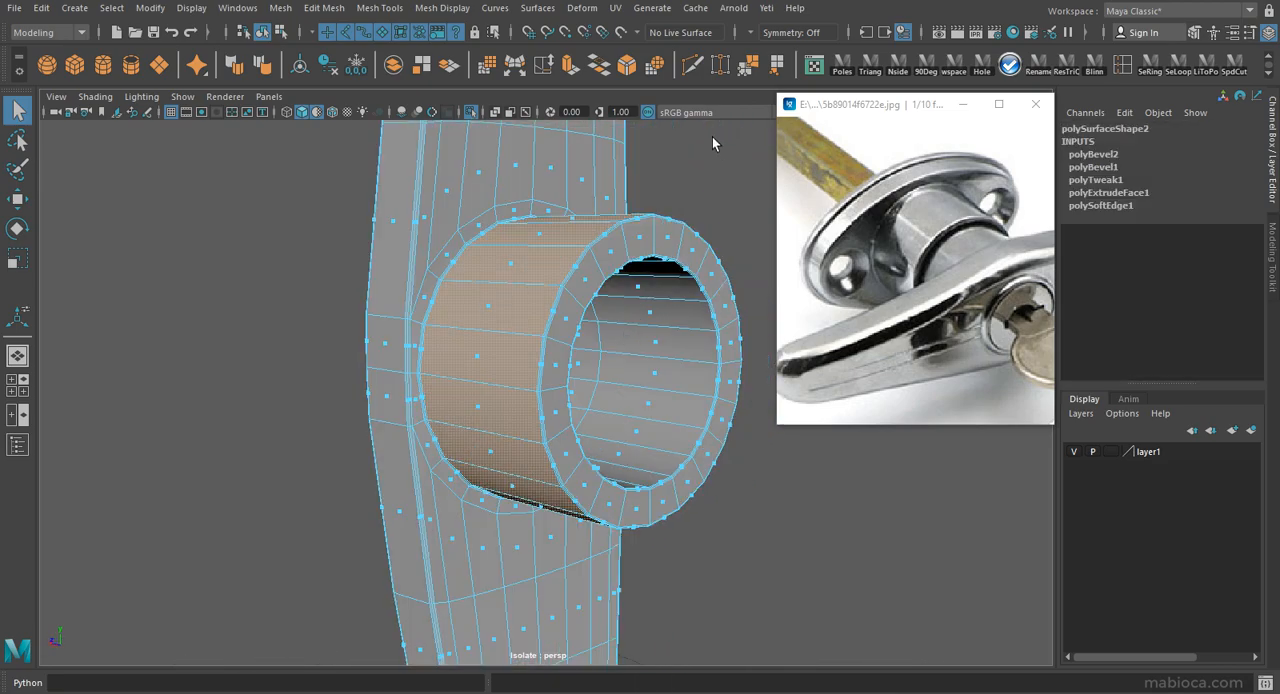
{"action": "left_click_drag", "start_coordinate": [669, 473], "coordinate": [490, 492], "text": "alt"}
{"action": "left_click", "coordinate": [729, 513]}
{"action": "left_click_drag", "start_coordinate": [729, 513], "coordinate": [735, 520]}
{"action": "right_click_drag", "start_coordinate": [704, 380], "coordinate": [706, 338]}
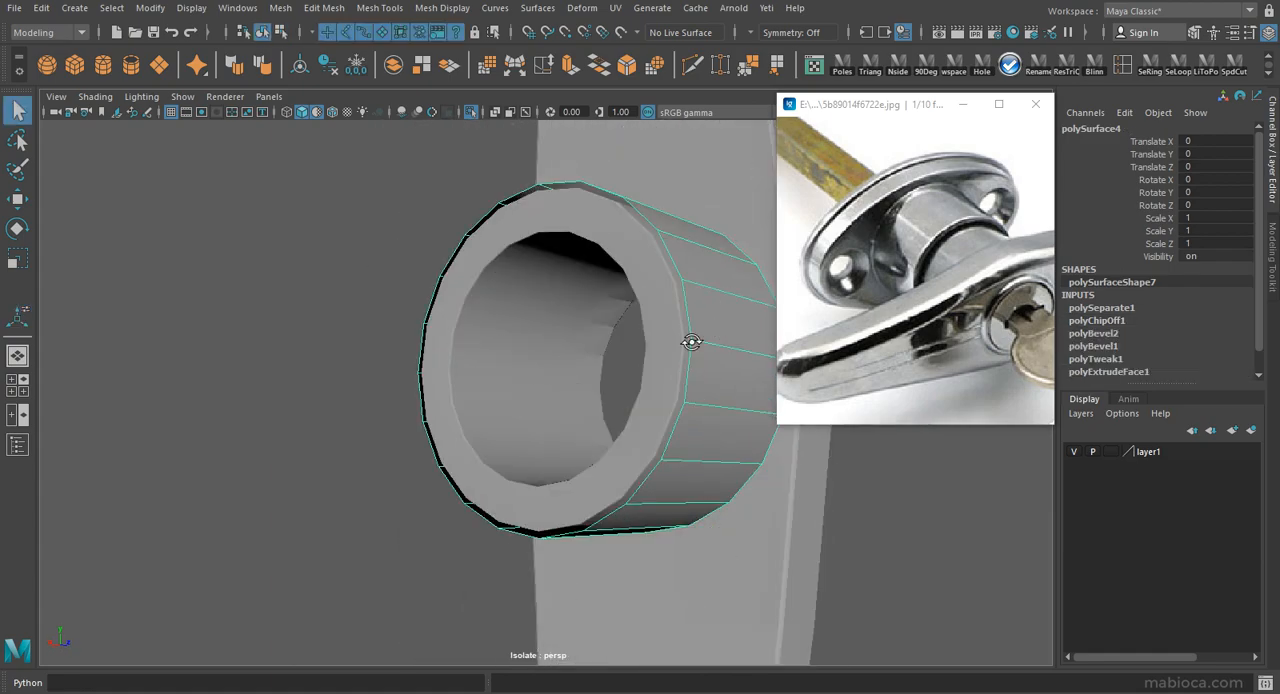
Scale the duplicated ring to about 0.54 in Z and move it to about -0.52 in Z, at the collar's rear end.
{"action": "left_click_drag", "start_coordinate": [706, 338], "coordinate": [573, 257], "text": "alt"}
{"action": "key", "text": "r"}
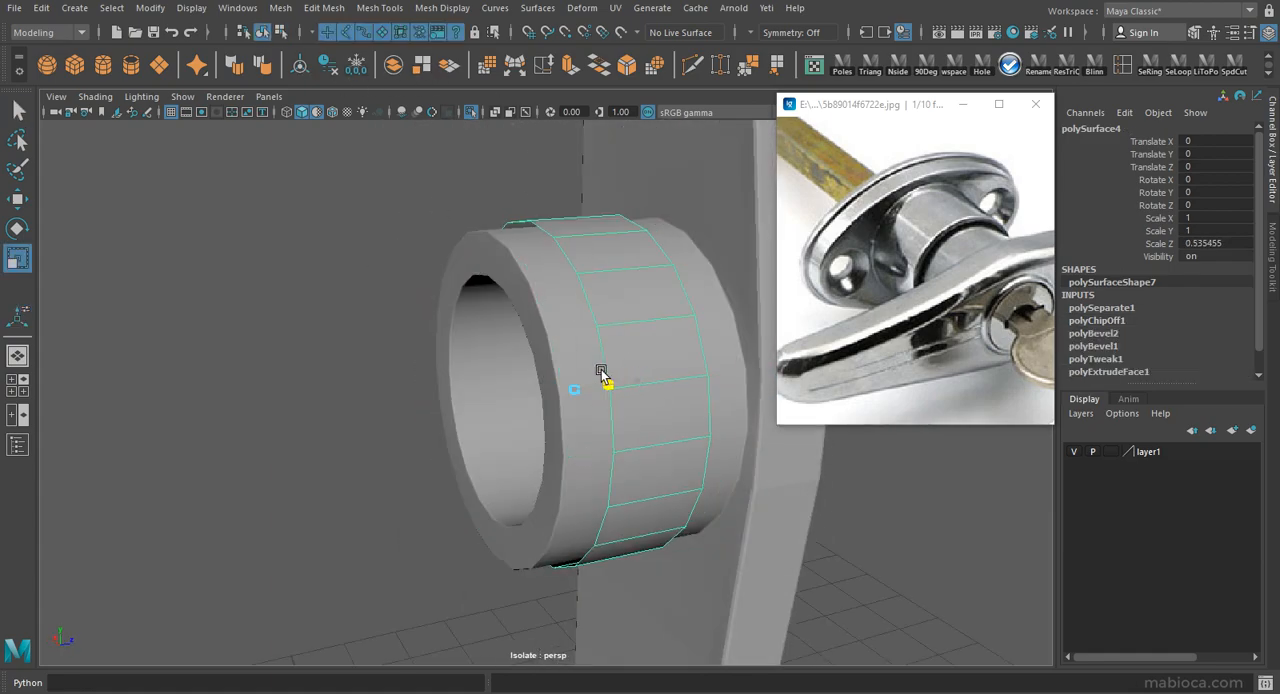
{"action": "left_click_drag", "start_coordinate": [602, 383], "coordinate": [832, 306]}
{"action": "right_click_drag", "start_coordinate": [832, 306], "coordinate": [480, 318], "text": "alt"}
{"action": "left_click_drag", "start_coordinate": [480, 318], "coordinate": [511, 346], "text": "alt"}
{"action": "right_click_drag", "start_coordinate": [511, 346], "coordinate": [587, 340], "text": "alt"}
{"action": "middle_click_drag", "start_coordinate": [587, 340], "coordinate": [474, 406], "text": "alt"}
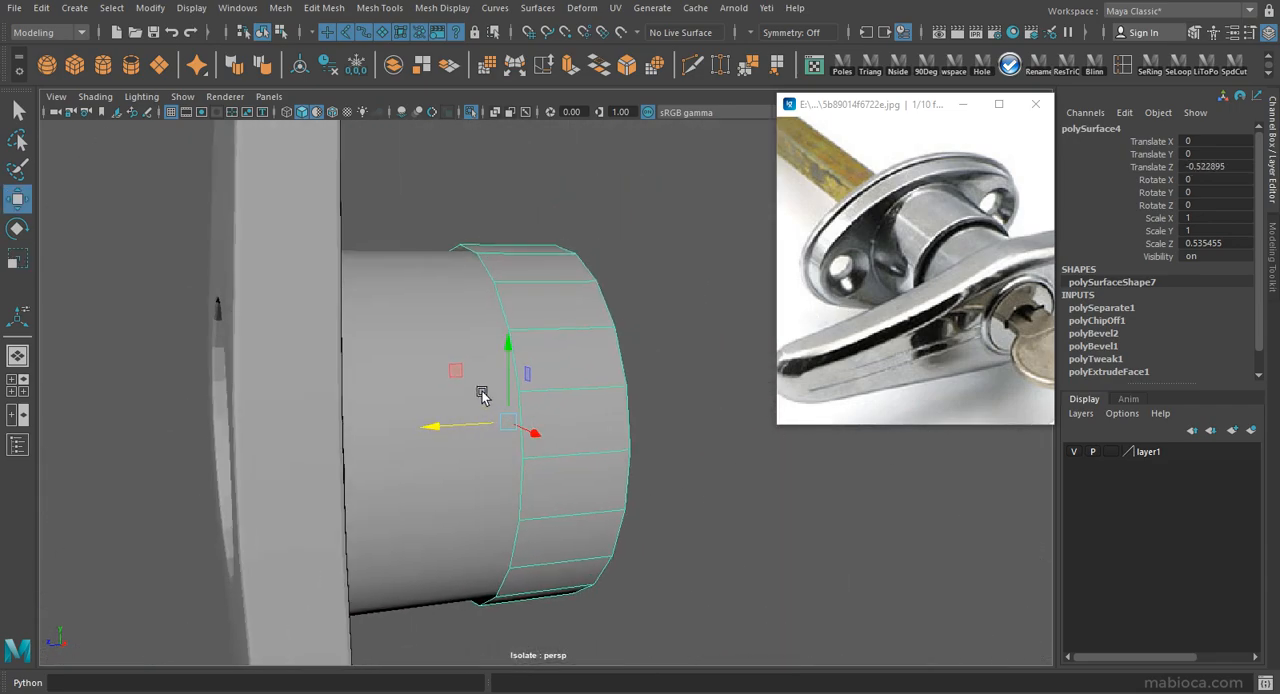
{"action": "left_click_drag", "start_coordinate": [474, 406], "coordinate": [480, 424], "text": "alt"}
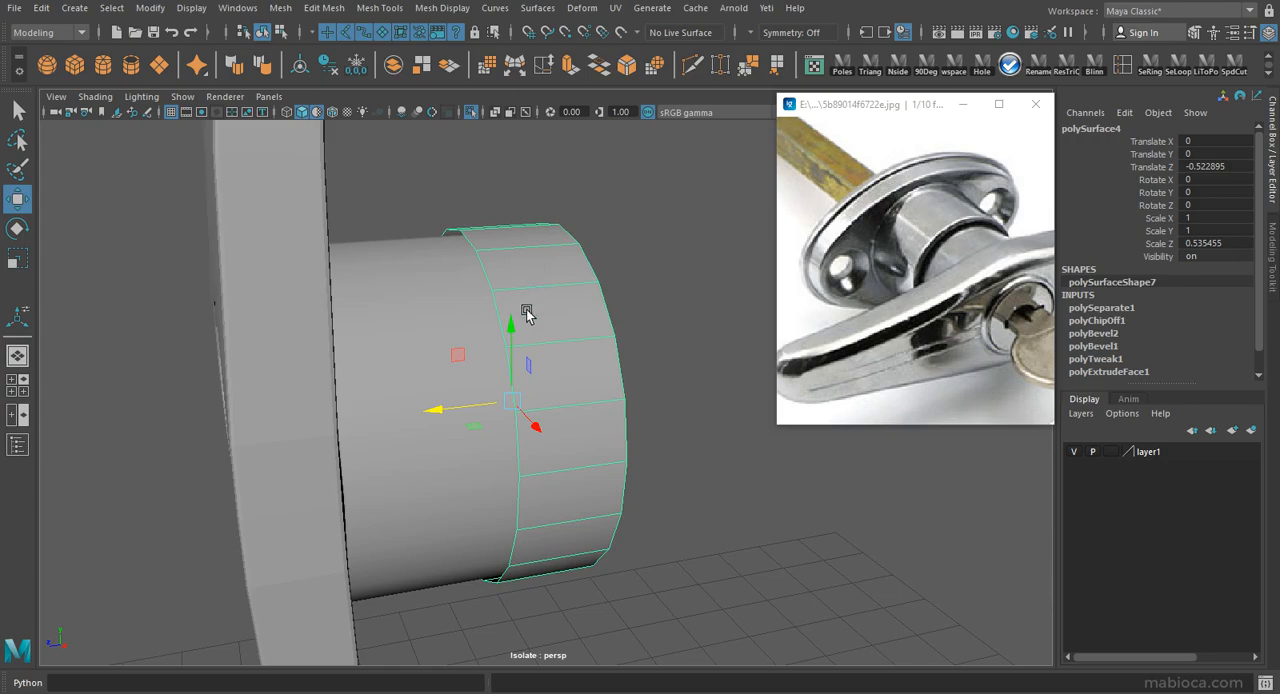
Scale the ring up to about 1.06 in X and Y so it surrounds the collar.
{"action": "left_click_drag", "start_coordinate": [527, 315], "coordinate": [514, 350], "text": "alt"}
{"action": "key", "text": "r"}
{"action": "left_click_drag", "start_coordinate": [435, 413], "coordinate": [503, 405], "text": "ctrl"}
{"action": "right_click_drag", "start_coordinate": [505, 285], "coordinate": [508, 218]}
Extrude the ring's front border edge loop and scale it inward to meet the collar.
{"action": "left_click", "coordinate": [497, 268]}
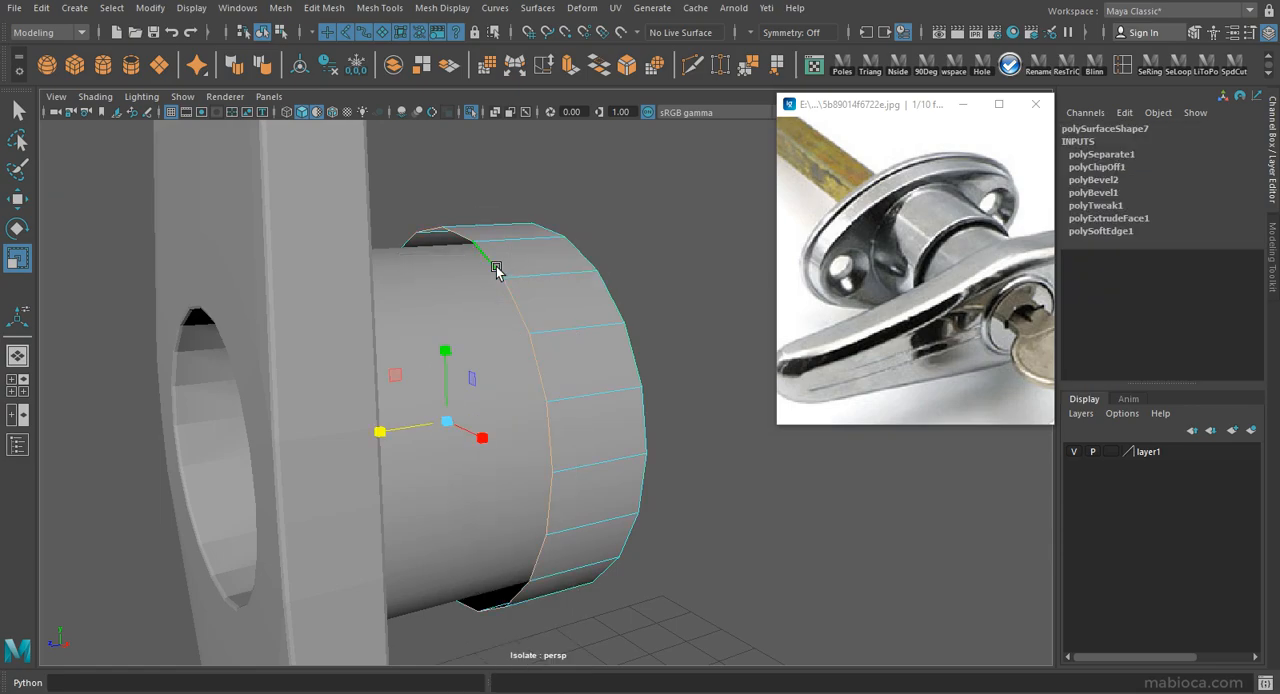
{"action": "left_click", "coordinate": [569, 65]}
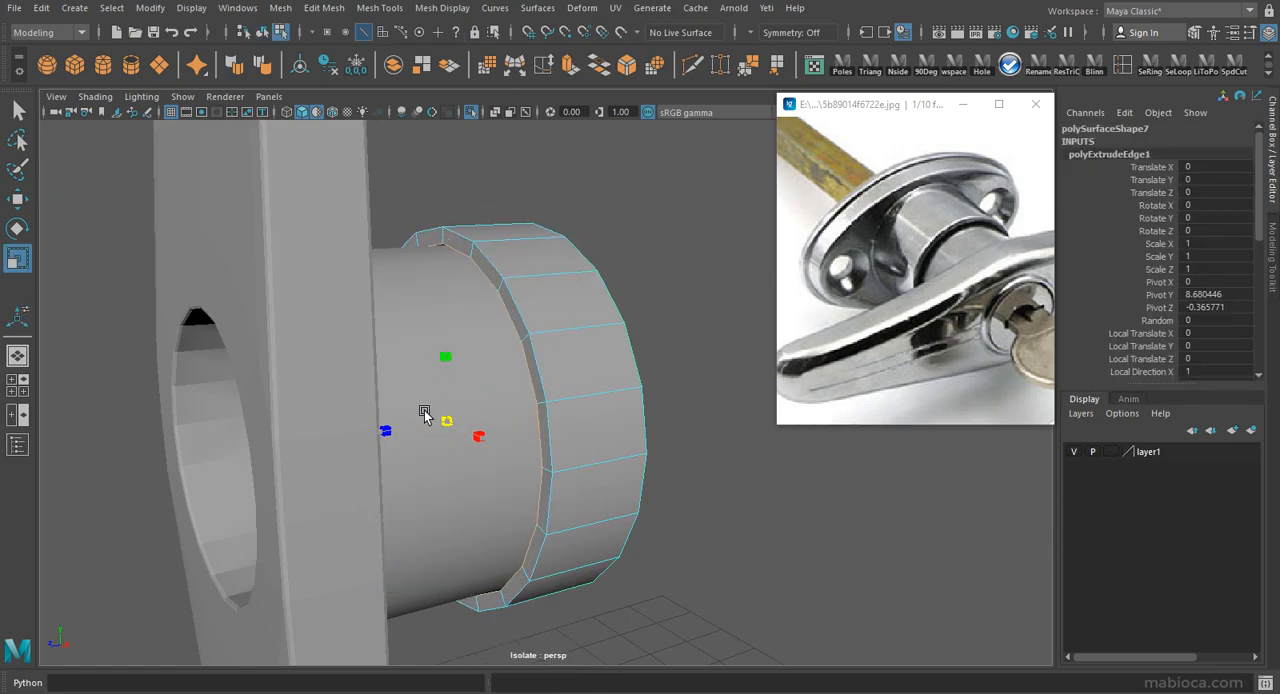
{"action": "left_click_drag", "start_coordinate": [425, 415], "coordinate": [505, 428], "text": "alt"}
{"action": "key", "text": "F8"}
{"action": "right_click_drag", "start_coordinate": [546, 231], "coordinate": [541, 190]}
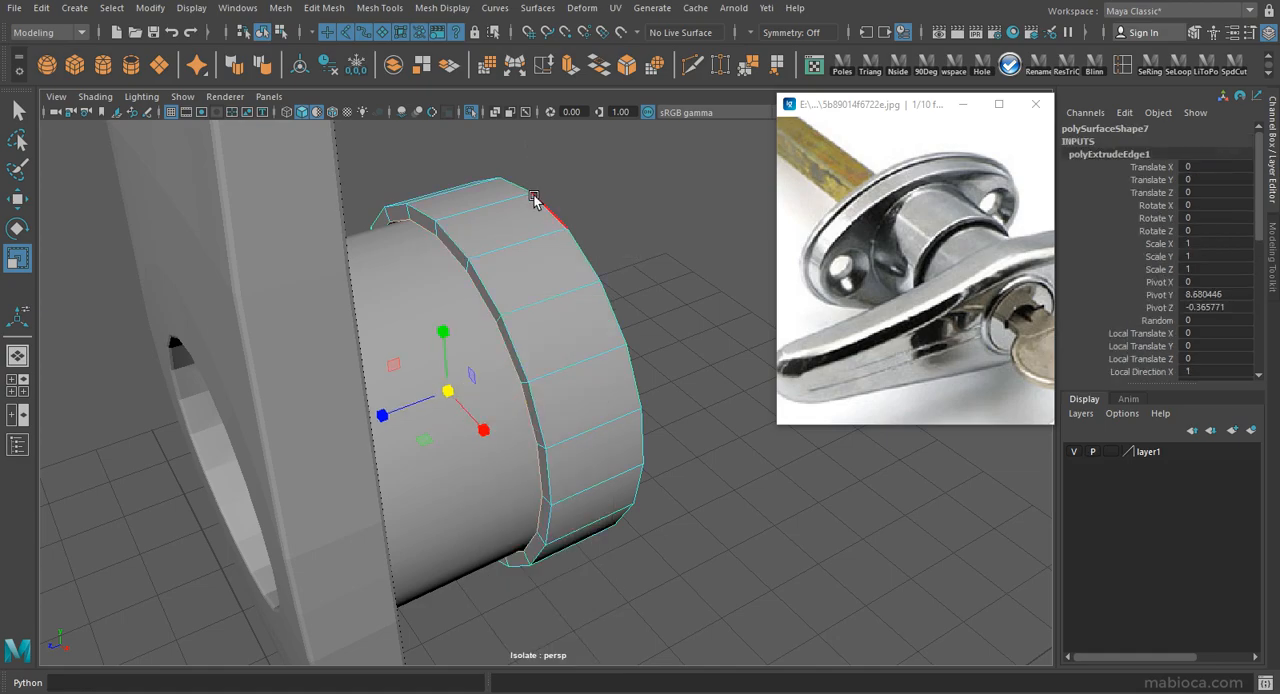
Pull the ring's rear border edge loop backward and extrude it outward into a narrow flange.
{"action": "double_click", "coordinate": [537, 202]}
{"action": "mouse_move", "coordinate": [591, 289]}
{"action": "left_mouse_down", "text": "alt"}
{"action": "mouse_move", "coordinate": [500, 300]}
{"action": "mouse_move", "coordinate": [654, 420]}
{"action": "mouse_move", "coordinate": [629, 266]}
{"action": "mouse_move", "coordinate": [570, 278]}
{"action": "left_mouse_up", "text": "alt"}
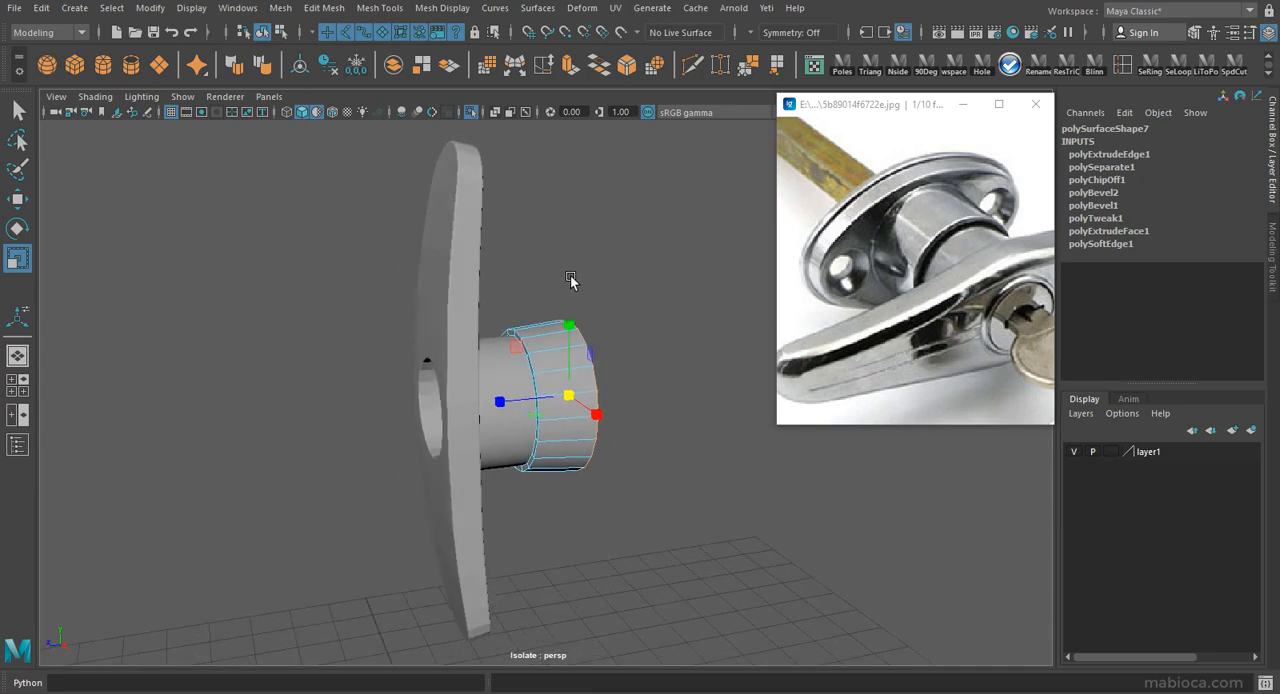
{"action": "right_click_drag", "start_coordinate": [592, 403], "coordinate": [480, 350], "text": "alt"}
{"action": "left_click_drag", "start_coordinate": [480, 350], "coordinate": [480, 320], "text": "alt"}
{"action": "right_click_drag", "start_coordinate": [600, 380], "coordinate": [834, 460], "text": "alt"}
{"action": "left_click_drag", "start_coordinate": [600, 400], "coordinate": [530, 398], "text": "alt"}
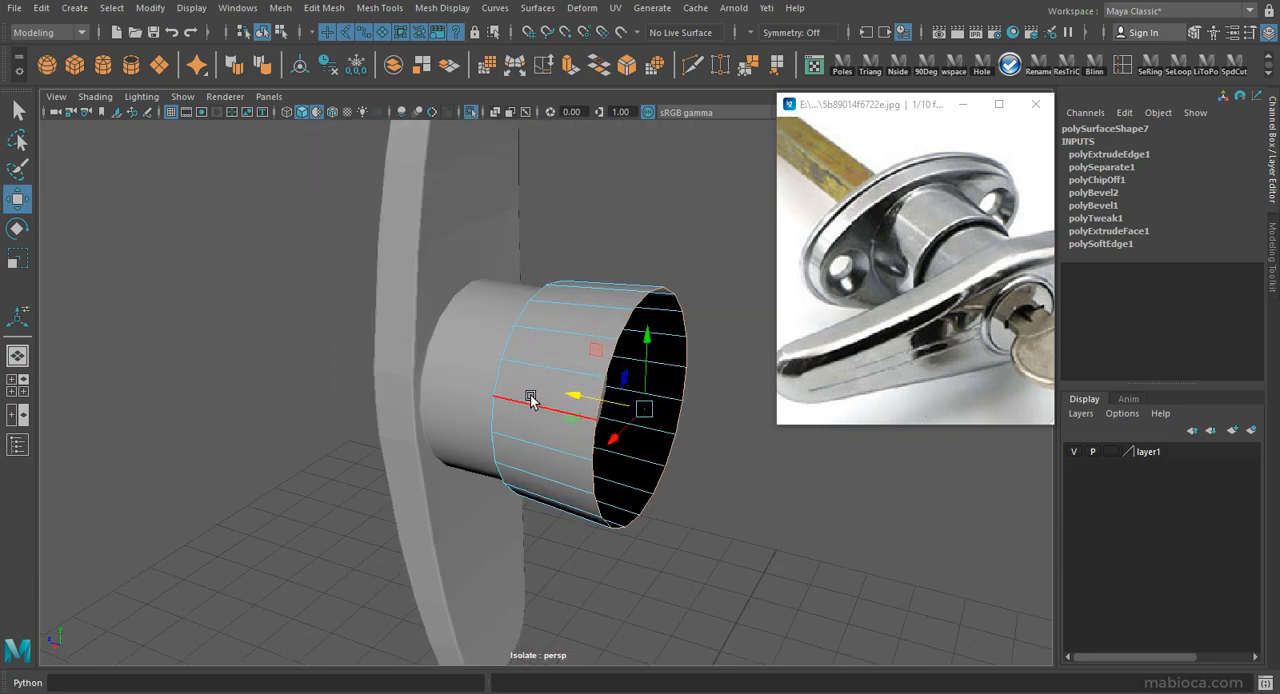
{"action": "left_click", "coordinate": [567, 66]}
{"action": "left_click_drag", "start_coordinate": [600, 380], "coordinate": [562, 378], "text": "alt"}
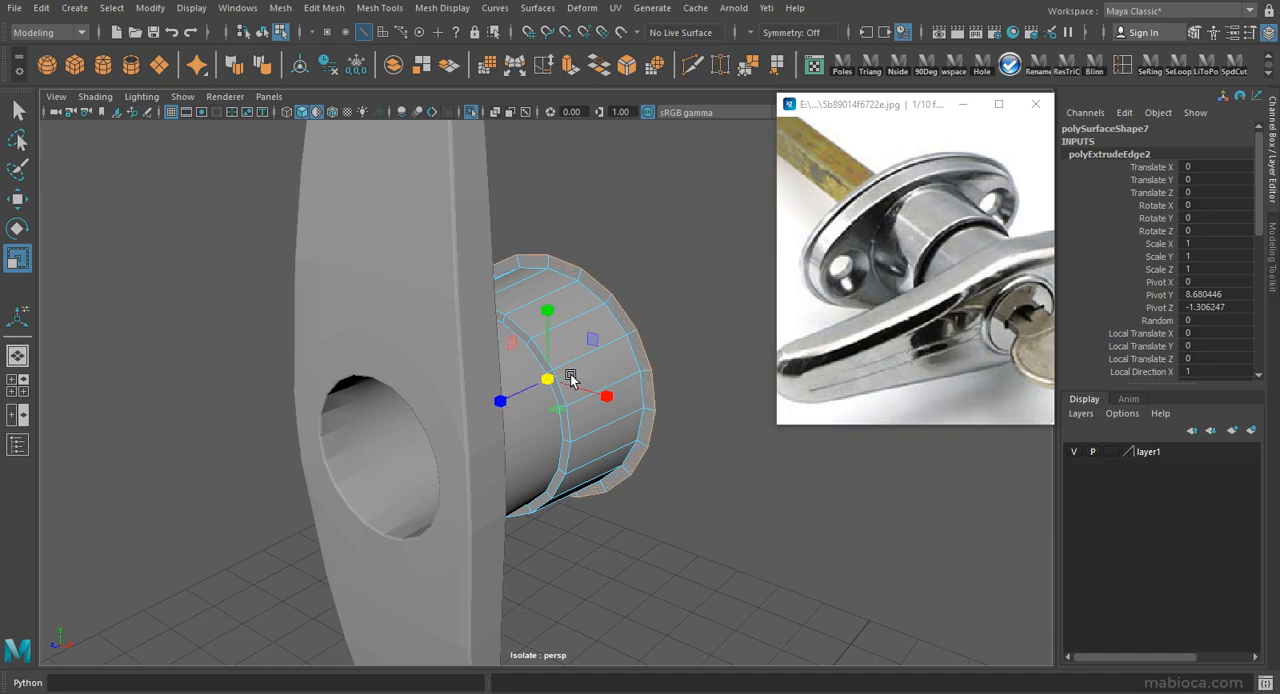
Delete the flanged ring's construction history and save the scene.
{"action": "key", "text": "F8"}
{"action": "key", "text": "alt+shift+d"}
{"action": "key", "text": "ctrl+s"}
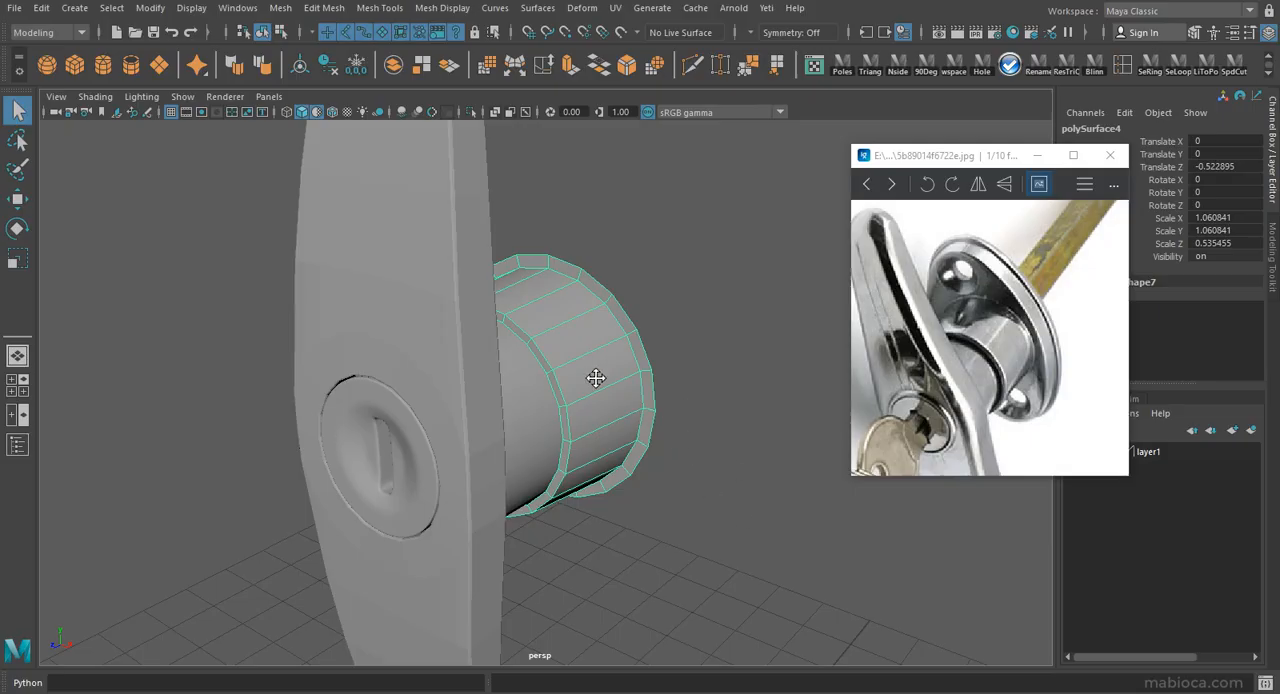
Create a polygon pipe rotated 90 degrees in X and place it at about X 0.66, Y 10.33 in the front view.
{"action": "left_click_drag", "start_coordinate": [593, 367], "coordinate": [605, 396], "text": "alt"}
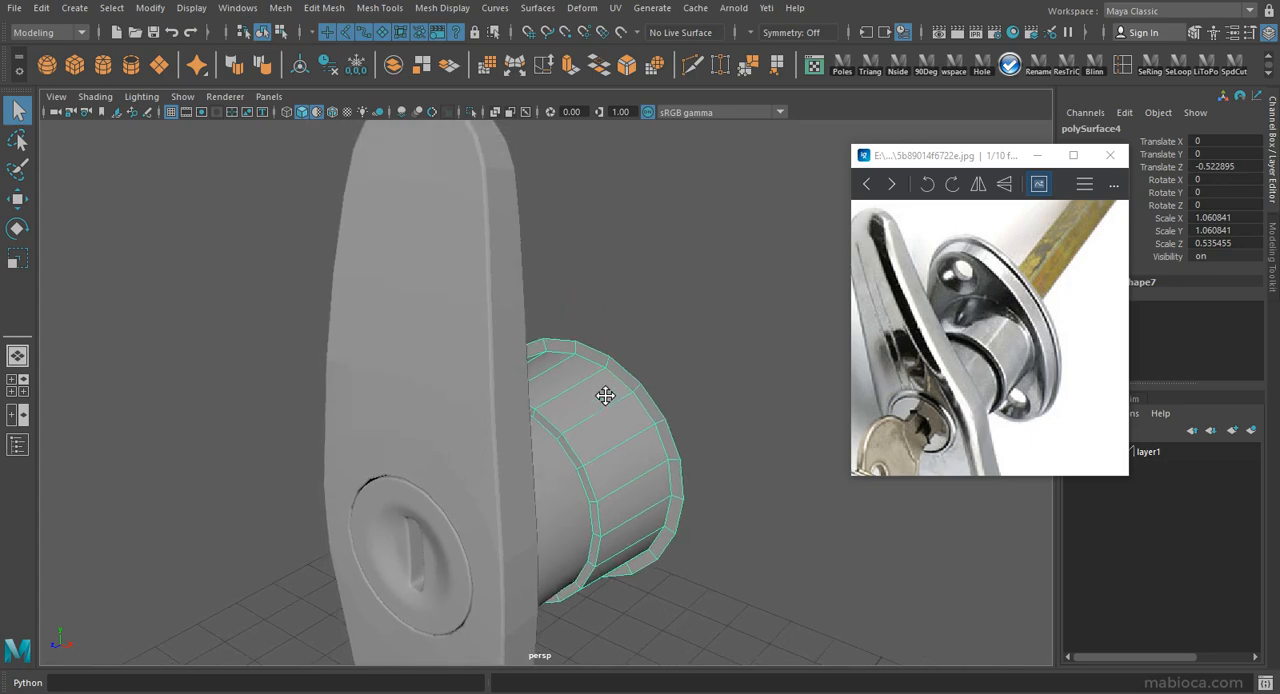
{"action": "left_click", "coordinate": [131, 65]}
{"action": "right_click_drag", "start_coordinate": [590, 450], "coordinate": [326, 486], "text": "alt"}
{"action": "key", "text": "space"}
{"action": "left_click_drag", "start_coordinate": [586, 466], "coordinate": [560, 560]}
{"action": "middle_click_drag", "start_coordinate": [553, 592], "coordinate": [535, 494], "text": "alt"}
{"action": "key", "text": "e"}
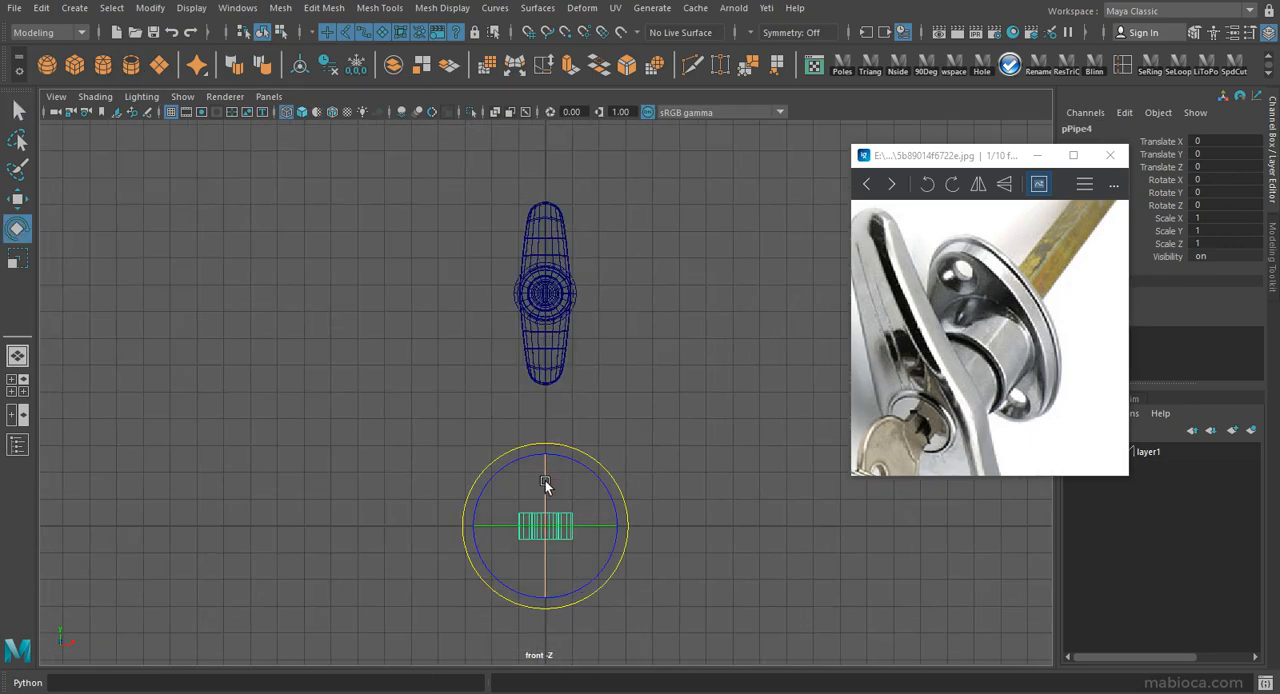
{"action": "left_click_drag", "start_coordinate": [553, 293], "coordinate": [563, 247]}
{"action": "right_click_drag", "start_coordinate": [568, 244], "coordinate": [608, 314], "text": "alt"}
{"action": "middle_click_drag", "start_coordinate": [608, 314], "coordinate": [662, 377], "text": "alt"}
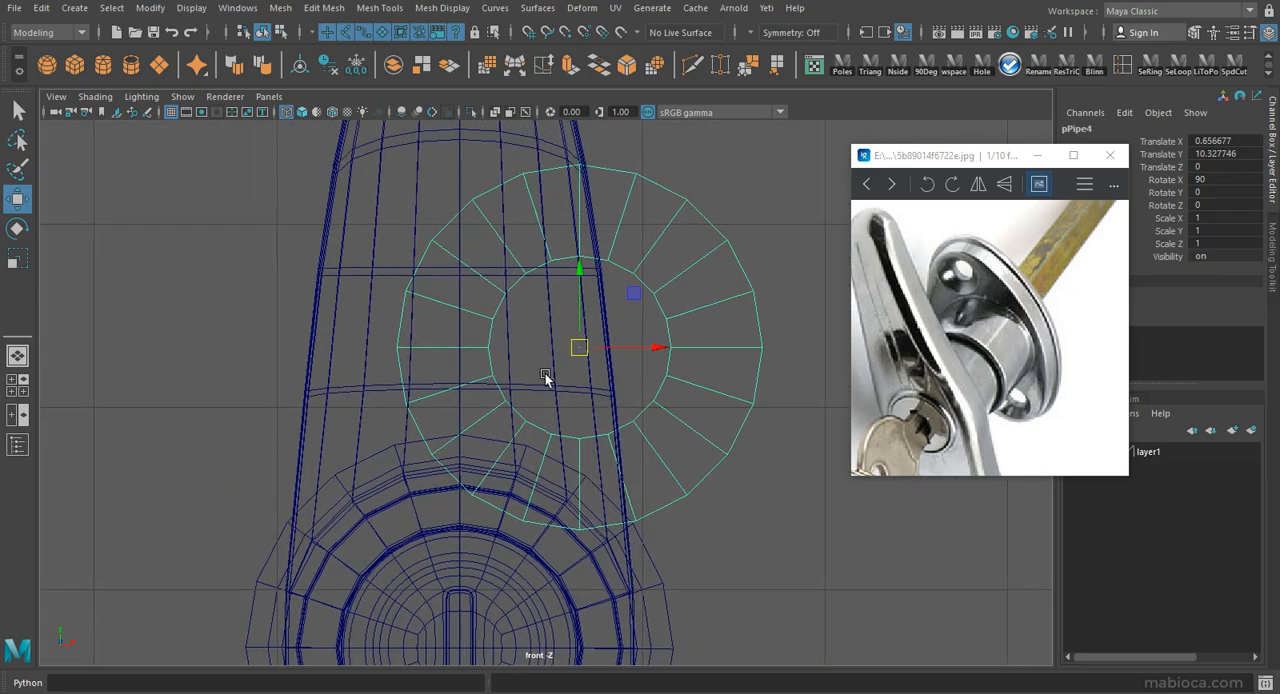
Move the pipe back to about -1.91 in Z and set its axis subdivisions to 12.
{"action": "key", "text": "space"}
{"action": "left_click_drag", "start_coordinate": [469, 386], "coordinate": [490, 305]}
{"action": "right_click_drag", "start_coordinate": [674, 314], "coordinate": [770, 330], "text": "alt"}
{"action": "left_click_drag", "start_coordinate": [472, 390], "coordinate": [578, 350]}
{"action": "left_click_drag", "start_coordinate": [984, 157], "coordinate": [176, 139]}
{"action": "left_click", "coordinate": [1090, 307]}
{"action": "scroll", "coordinate": [1200, 300], "scroll_direction": "down", "scroll_amount": 1}
{"action": "left_click", "coordinate": [1217, 322]}
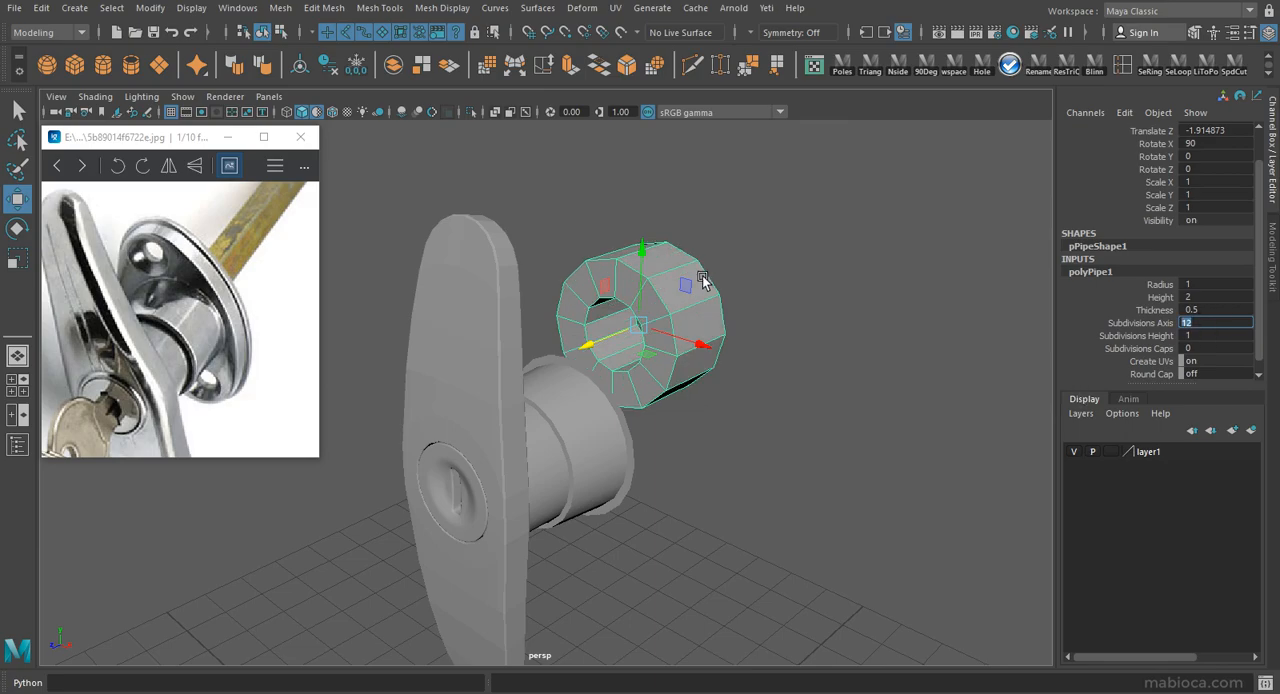
{"action": "type", "text": "12"}
Show wireframe on the shaded models and delete the pipe's faces except one cap, leaving a flat ring.
{"action": "right_click_drag", "start_coordinate": [696, 309], "coordinate": [613, 398]}
{"action": "left_click", "coordinate": [333, 114]}
{"action": "mouse_move", "coordinate": [630, 342]}
{"action": "left_mouse_down", "text": "alt"}
{"action": "mouse_move", "coordinate": [556, 327]}
{"action": "mouse_move", "coordinate": [663, 313]}
{"action": "mouse_move", "coordinate": [541, 296]}
{"action": "left_mouse_up", "text": "alt"}
{"action": "left_click_drag", "start_coordinate": [806, 494], "coordinate": [628, 222]}
{"action": "key", "text": "Delete"}
Snap the flat ring to the depth of the rear cylinder's flange and scale it down.
{"action": "left_click_drag", "start_coordinate": [585, 375], "coordinate": [706, 398], "text": "alt"}
{"action": "right_click_drag", "start_coordinate": [656, 352], "coordinate": [706, 300]}
{"action": "left_click_drag", "start_coordinate": [626, 306], "coordinate": [574, 305], "text": "alt"}
{"action": "right_click_drag", "start_coordinate": [574, 305], "coordinate": [774, 348], "text": "alt"}
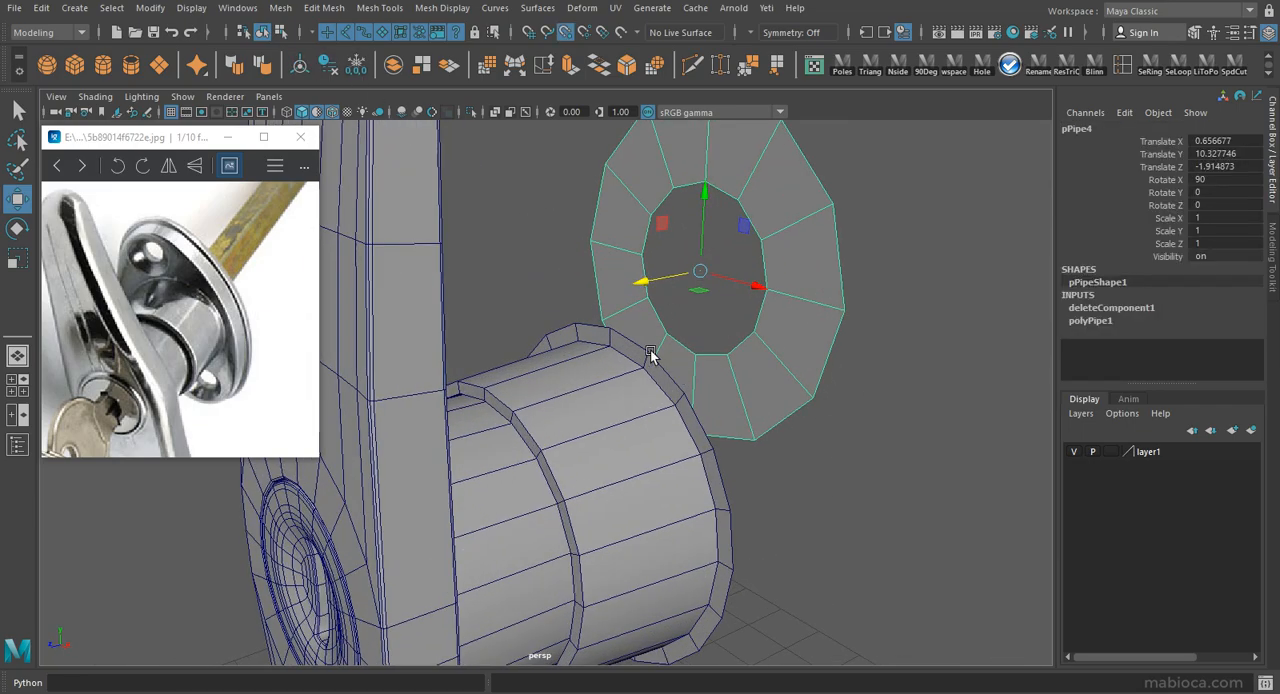
{"action": "middle_click_drag", "start_coordinate": [650, 354], "coordinate": [653, 372]}
{"action": "right_click_drag", "start_coordinate": [653, 372], "coordinate": [450, 361], "text": "alt"}
{"action": "left_click_drag", "start_coordinate": [450, 361], "coordinate": [498, 366], "text": "alt"}
{"action": "left_click_drag", "start_coordinate": [626, 313], "coordinate": [668, 393]}
Scale the flat ring to about 0.485 and centre it above the rear cylinder at about X 0.006, Z -1.81.
{"action": "key", "text": "w"}
{"action": "left_click", "coordinate": [689, 321]}
{"action": "middle_click_drag", "start_coordinate": [541, 315], "coordinate": [591, 337]}
{"action": "left_click_drag", "start_coordinate": [690, 380], "coordinate": [626, 306], "text": "alt"}
{"action": "right_click_drag", "start_coordinate": [626, 306], "coordinate": [603, 187], "text": "alt"}
Scale the ring's inner edge outward to narrow the band, and raise the ring to about Y 10.44.
{"action": "left_click", "coordinate": [602, 254]}
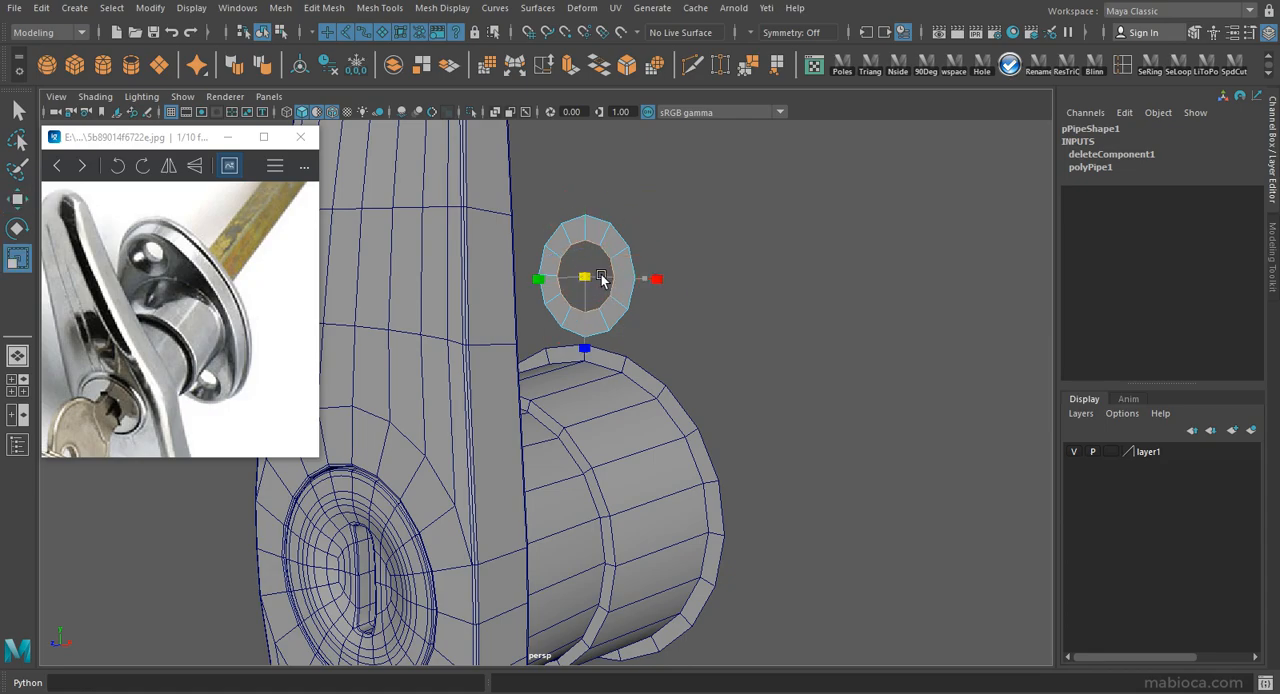
{"action": "left_click_drag", "start_coordinate": [611, 279], "coordinate": [680, 357], "text": "alt"}
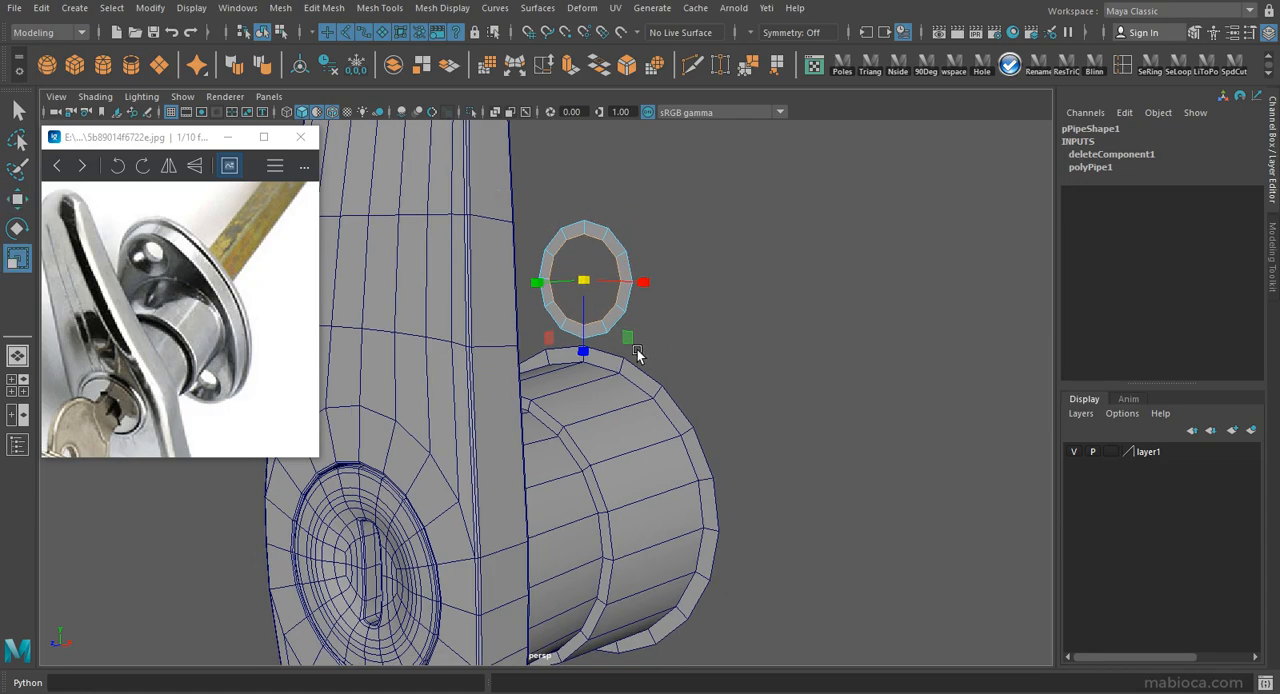
{"action": "scroll", "coordinate": [635, 350], "scroll_direction": "down", "scroll_amount": 2}
{"action": "right_click_drag", "start_coordinate": [620, 266], "coordinate": [638, 243]}
{"action": "left_click_drag", "start_coordinate": [577, 301], "coordinate": [587, 303]}
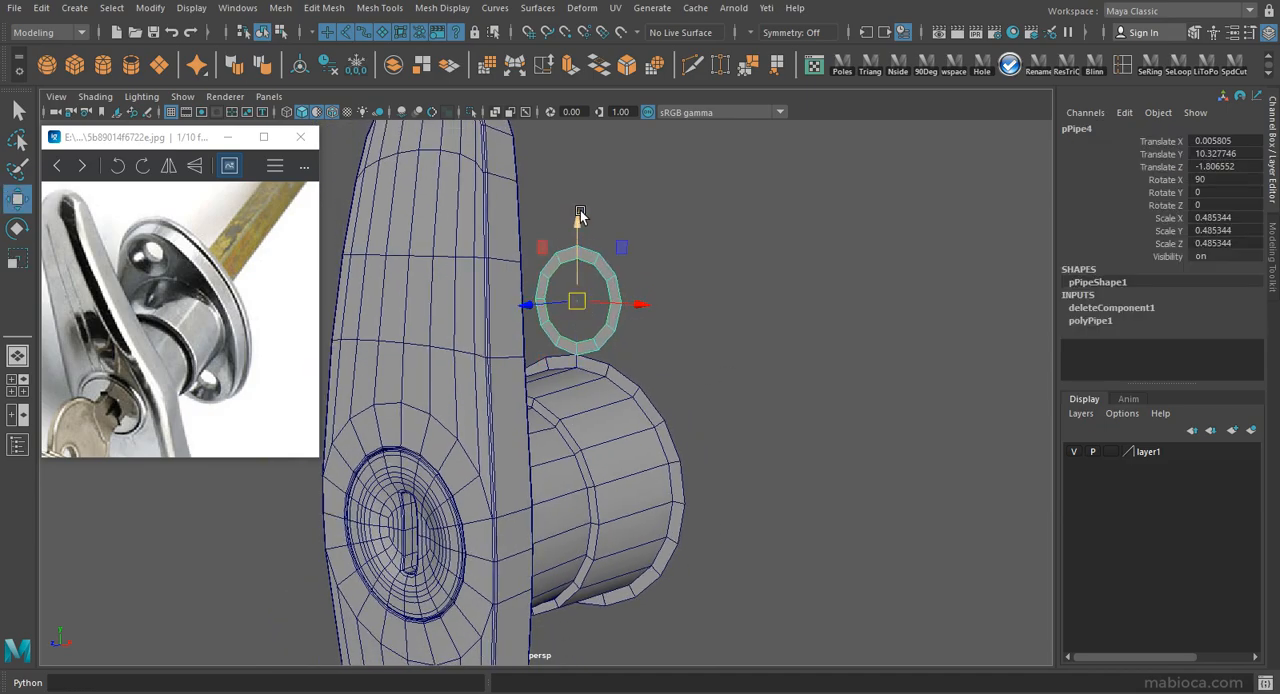
{"action": "left_click_drag", "start_coordinate": [579, 204], "coordinate": [579, 203]}
{"action": "left_click_drag", "start_coordinate": [657, 344], "coordinate": [661, 381], "text": "alt"}
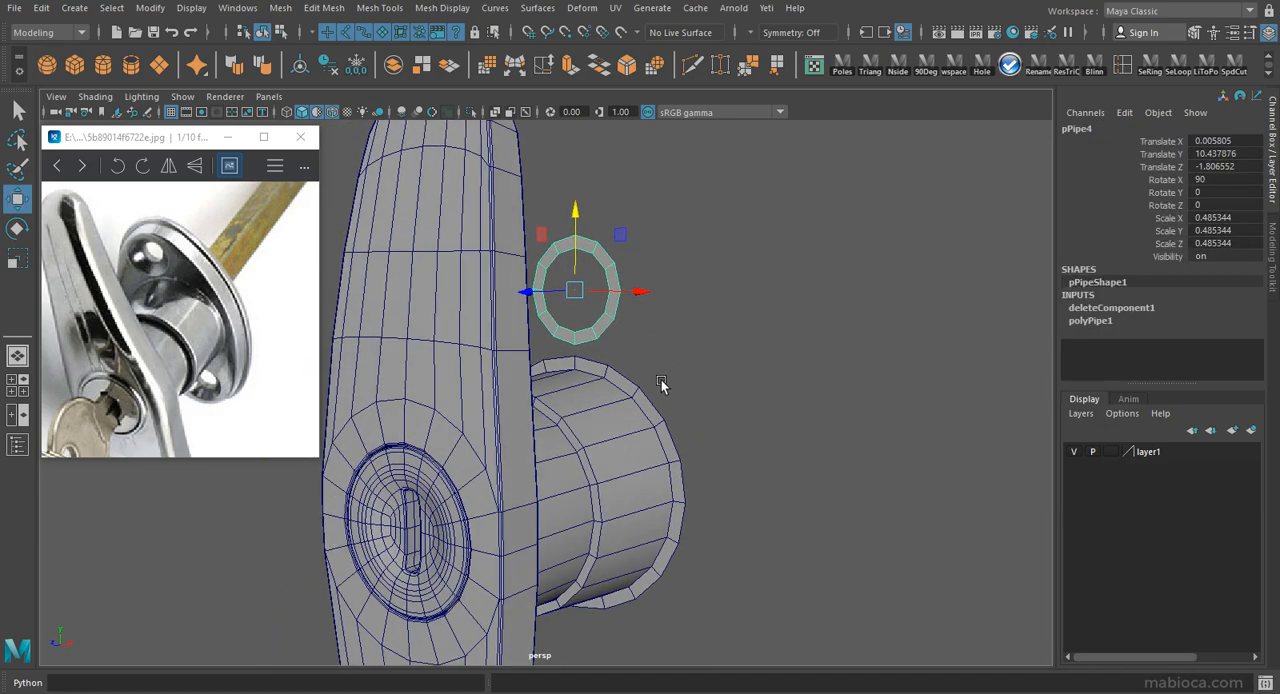
Extrude the upper half of the cylinder flange's outer edge upward into a tab and scale its end around the ring.
{"action": "left_click", "coordinate": [669, 436]}
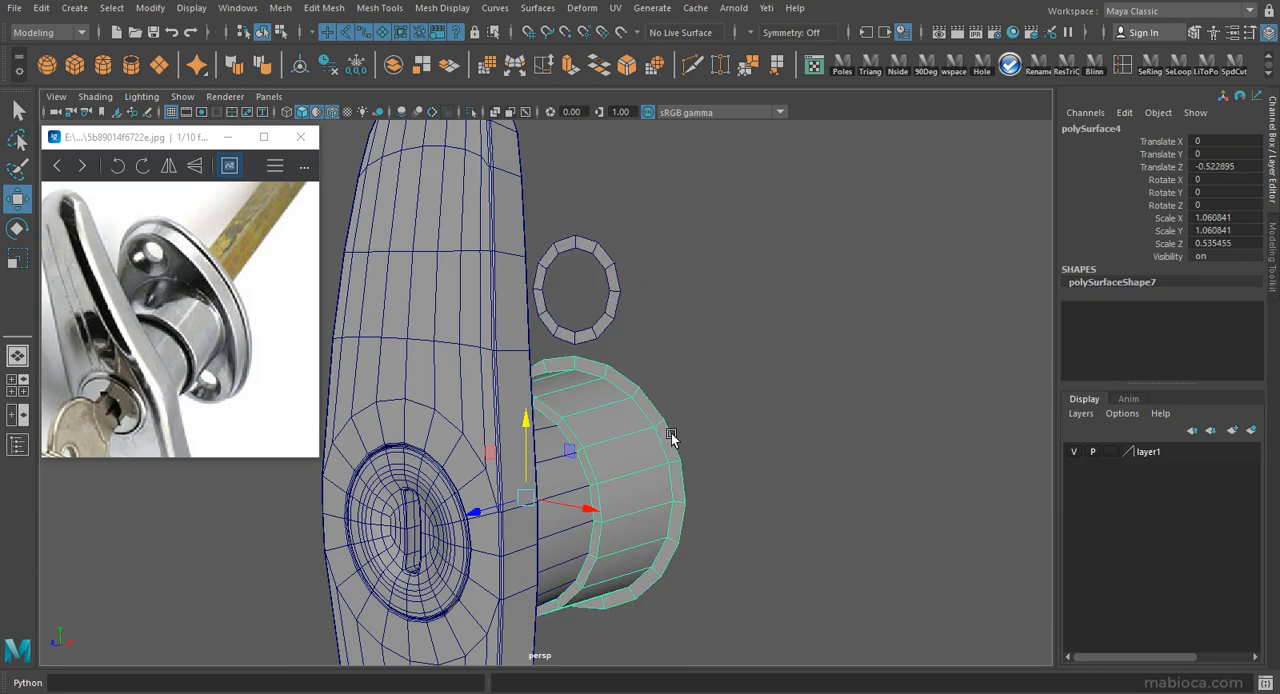
{"action": "right_click_drag", "start_coordinate": [661, 414], "coordinate": [628, 412], "text": "alt"}
{"action": "left_click_drag", "start_coordinate": [628, 412], "coordinate": [644, 410], "text": "alt"}
{"action": "right_click_drag", "start_coordinate": [644, 410], "coordinate": [650, 304]}
{"action": "left_click_drag", "start_coordinate": [550, 420], "coordinate": [481, 164], "text": "alt"}
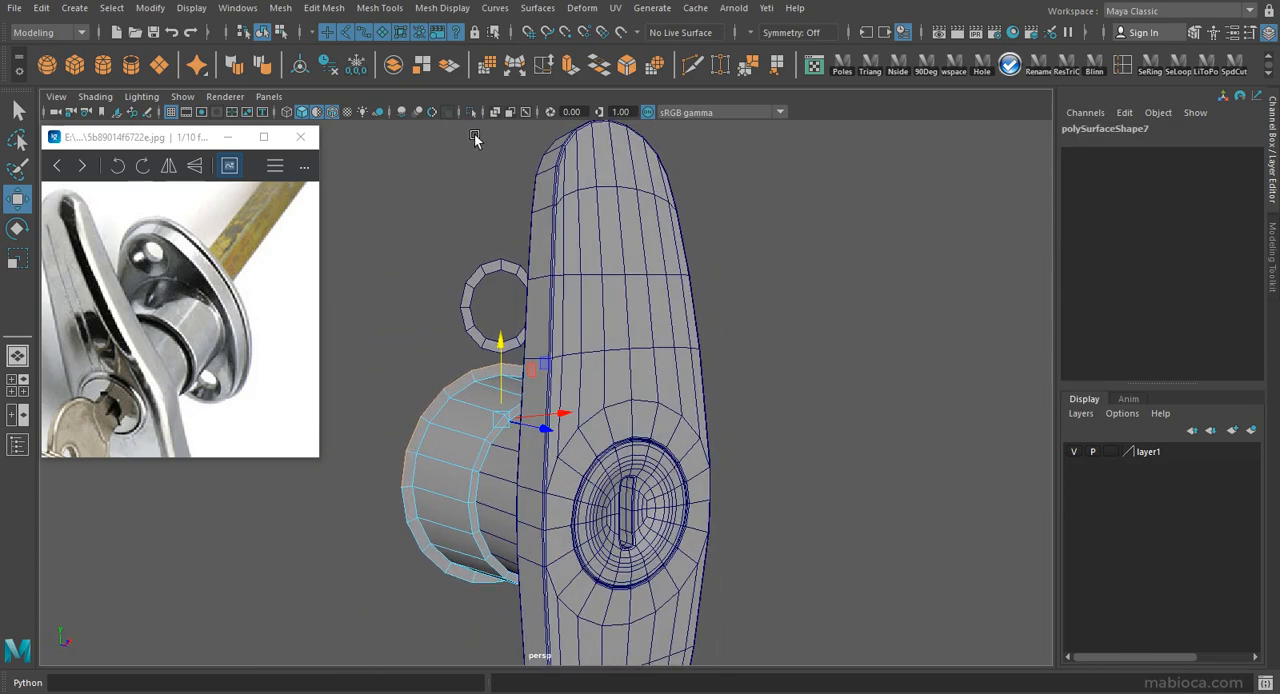
{"action": "left_click", "coordinate": [597, 65]}
{"action": "left_click_drag", "start_coordinate": [504, 296], "coordinate": [587, 280]}
{"action": "key", "text": "r"}
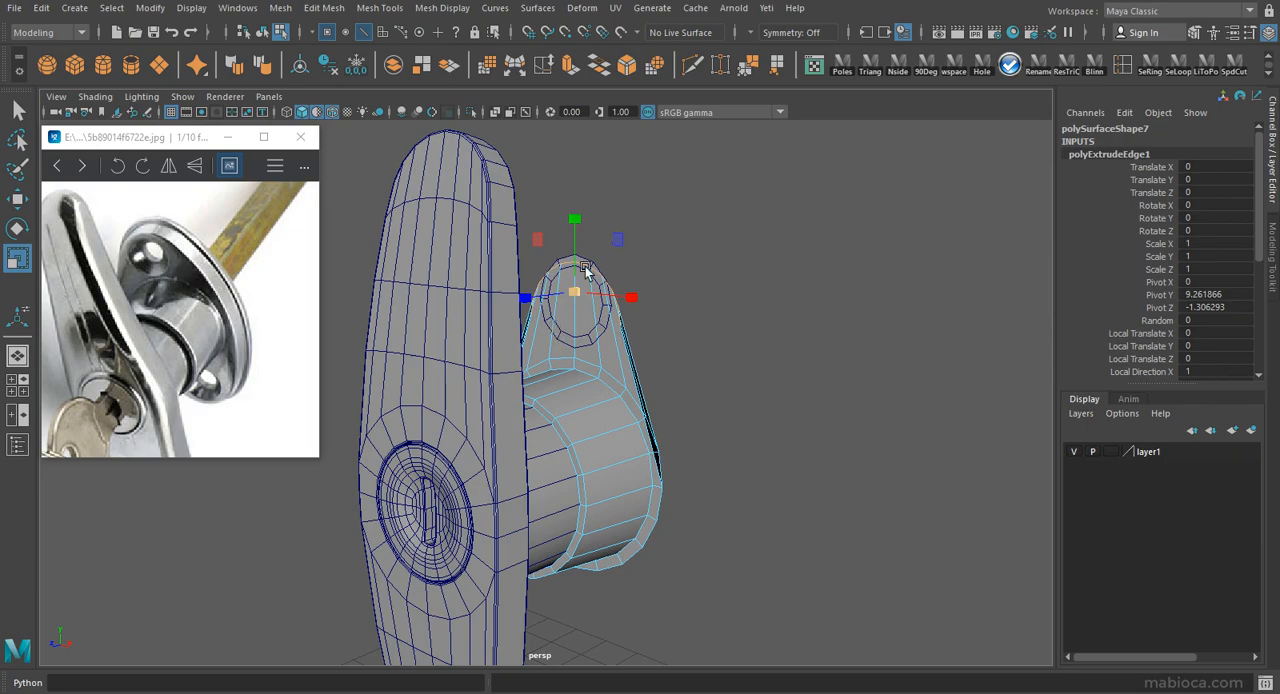
{"action": "left_click_drag", "start_coordinate": [577, 203], "coordinate": [697, 366], "text": "alt"}
{"action": "scroll", "coordinate": [501, 262], "scroll_direction": "down", "scroll_amount": 4}
{"action": "scroll", "coordinate": [503, 284], "scroll_direction": "up", "scroll_amount": 4}
{"action": "left_click_drag", "start_coordinate": [597, 290], "coordinate": [602, 262], "text": "alt"}
Delete the unneeded extruded faces at the two sides of the new tab.
{"action": "right_click", "coordinate": [602, 262]}
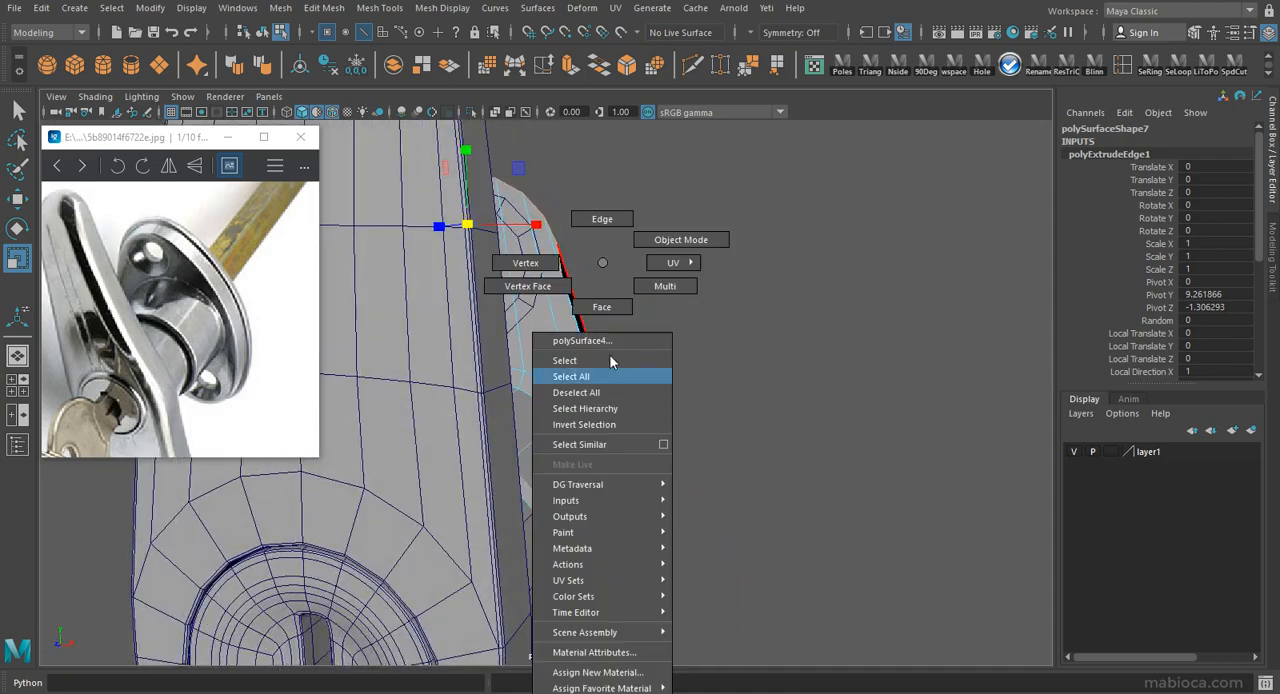
{"action": "right_click_drag", "start_coordinate": [609, 376], "coordinate": [608, 384]}
{"action": "left_click", "coordinate": [603, 400]}
{"action": "key", "text": "Delete"}
{"action": "left_click_drag", "start_coordinate": [603, 400], "coordinate": [318, 390], "text": "alt"}
{"action": "left_click", "coordinate": [429, 416]}
{"action": "key", "text": "Delete"}
{"action": "left_click_drag", "start_coordinate": [652, 372], "coordinate": [621, 369], "text": "alt"}
{"action": "right_click_drag", "start_coordinate": [621, 369], "coordinate": [747, 415], "text": "alt"}
{"action": "left_click_drag", "start_coordinate": [747, 415], "coordinate": [700, 412], "text": "alt"}
{"action": "left_click_drag", "start_coordinate": [577, 364], "coordinate": [565, 366], "text": "alt"}
{"action": "left_click", "coordinate": [563, 366]}
{"action": "mouse_move", "coordinate": [563, 366]}
{"action": "right_mouse_down"}
{"action": "mouse_move", "coordinate": [606, 348]}
{"action": "mouse_move", "coordinate": [553, 361]}
{"action": "right_mouse_up"}
{"action": "left_click", "coordinate": [614, 380]}
{"action": "left_click_drag", "start_coordinate": [553, 361], "coordinate": [594, 367], "text": "alt"}
{"action": "right_click_drag", "start_coordinate": [594, 367], "coordinate": [700, 437], "text": "alt"}
{"action": "left_click_drag", "start_coordinate": [700, 437], "coordinate": [664, 413], "text": "alt"}
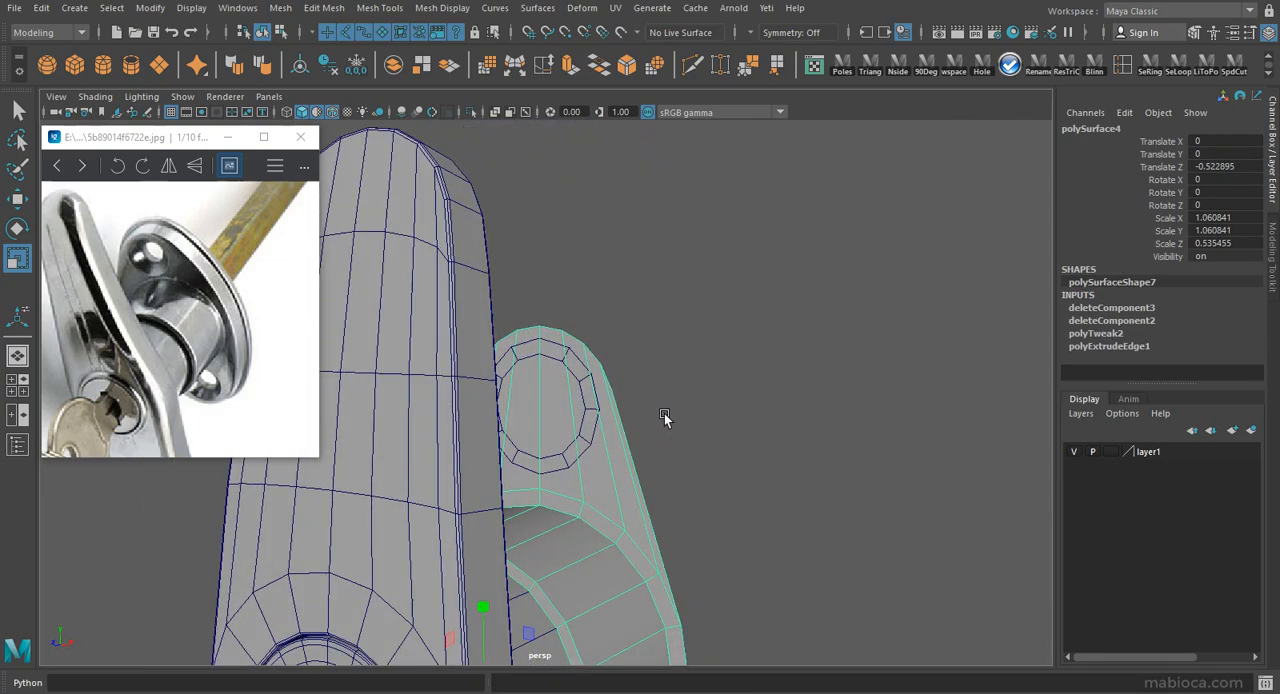
Select the faces of the extruded tab and extract them from the rear cylinder as a separate object.
{"action": "right_click_drag", "start_coordinate": [576, 394], "coordinate": [578, 430]}
{"action": "left_click_drag", "start_coordinate": [602, 410], "coordinate": [569, 398], "text": "alt"}
{"action": "key", "text": "ctrl+z"}
{"action": "right_click_drag", "start_coordinate": [577, 398], "coordinate": [577, 434]}
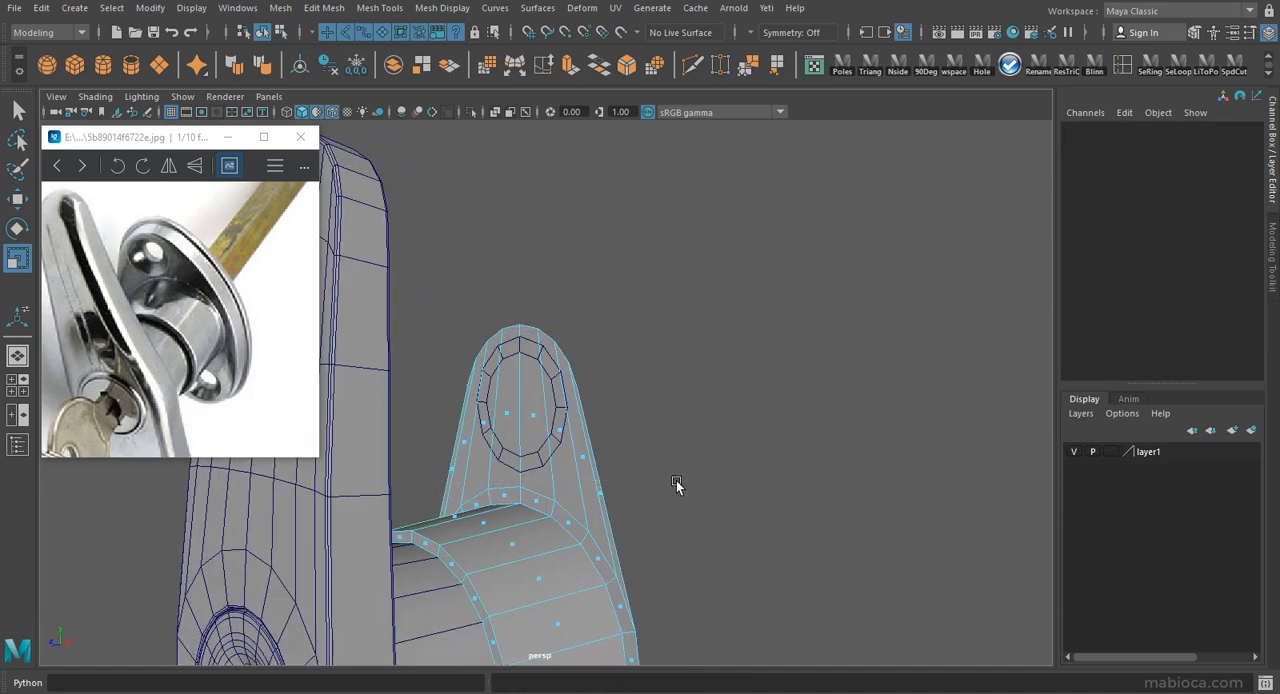
{"action": "left_click_drag", "start_coordinate": [679, 483], "coordinate": [679, 482]}
{"action": "left_click_drag", "start_coordinate": [647, 466], "coordinate": [595, 515]}
{"action": "left_click", "coordinate": [609, 72]}
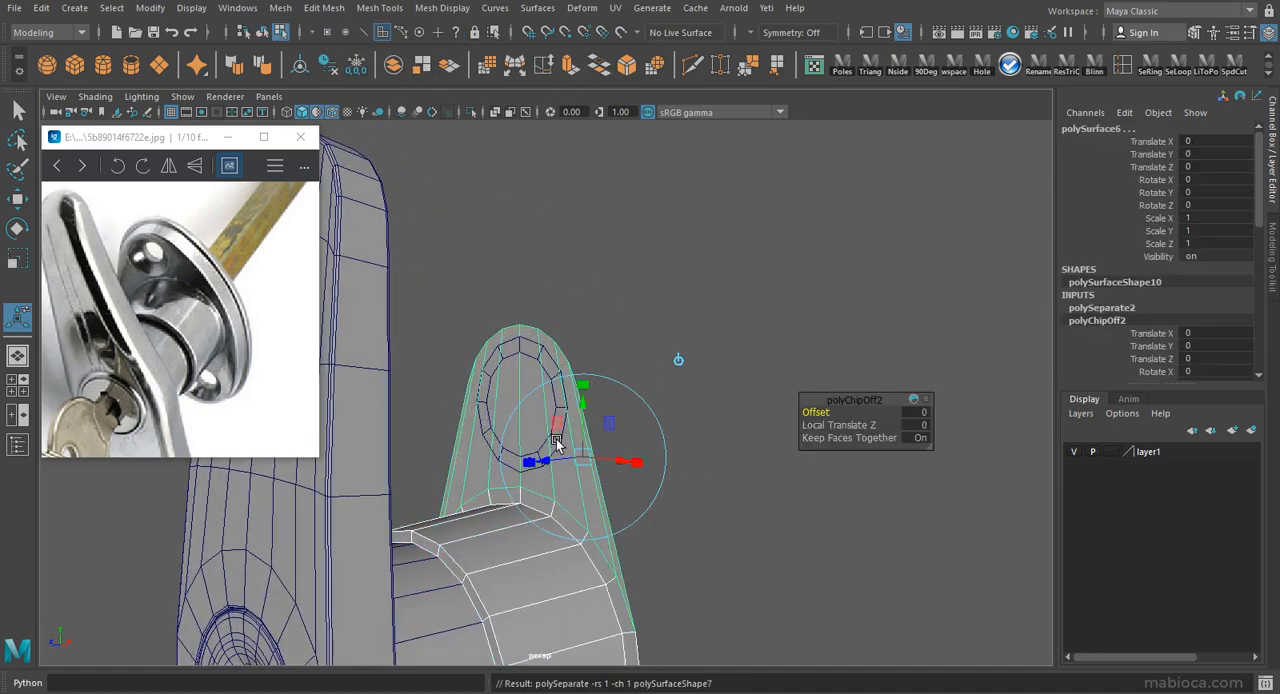
{"action": "left_click_drag", "start_coordinate": [550, 525], "coordinate": [657, 492], "text": "alt"}
Scale the ring to about 0.571 and move it to about Y 10.45 to fit the tab's rounded end.
{"action": "left_click", "coordinate": [590, 342]}
{"action": "key", "text": "r"}
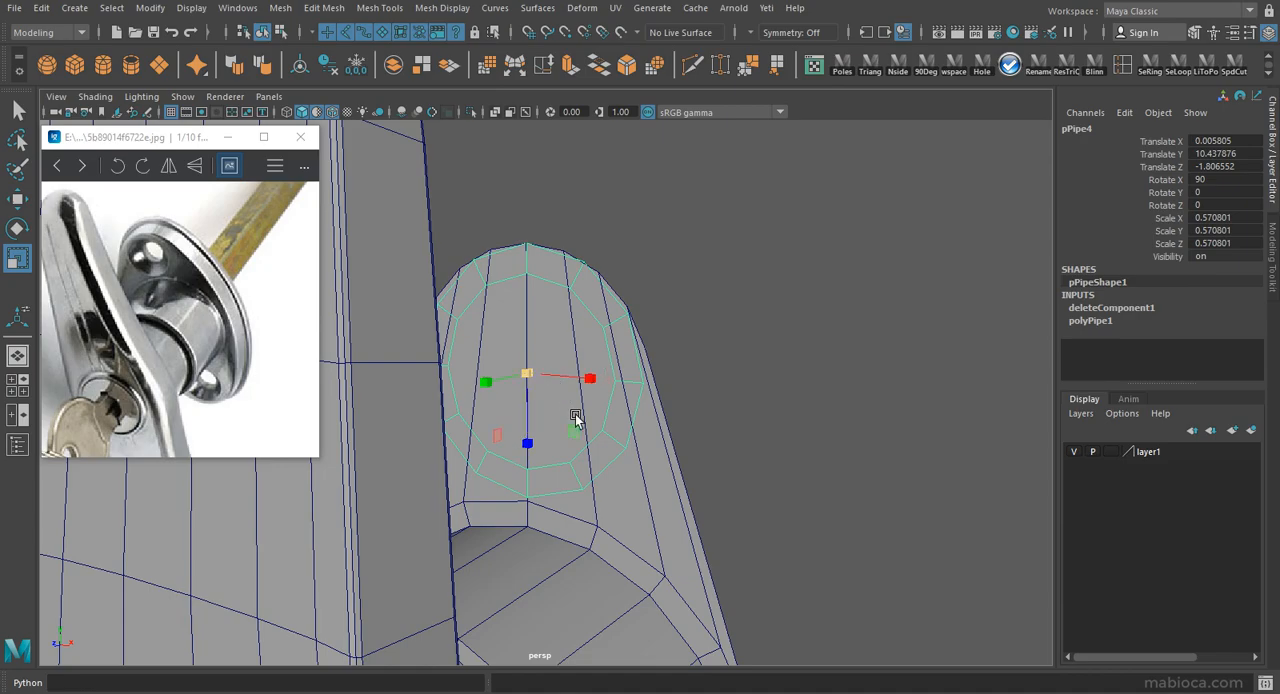
{"action": "left_click_drag", "start_coordinate": [566, 400], "coordinate": [597, 443], "text": "alt"}
{"action": "key", "text": "w"}
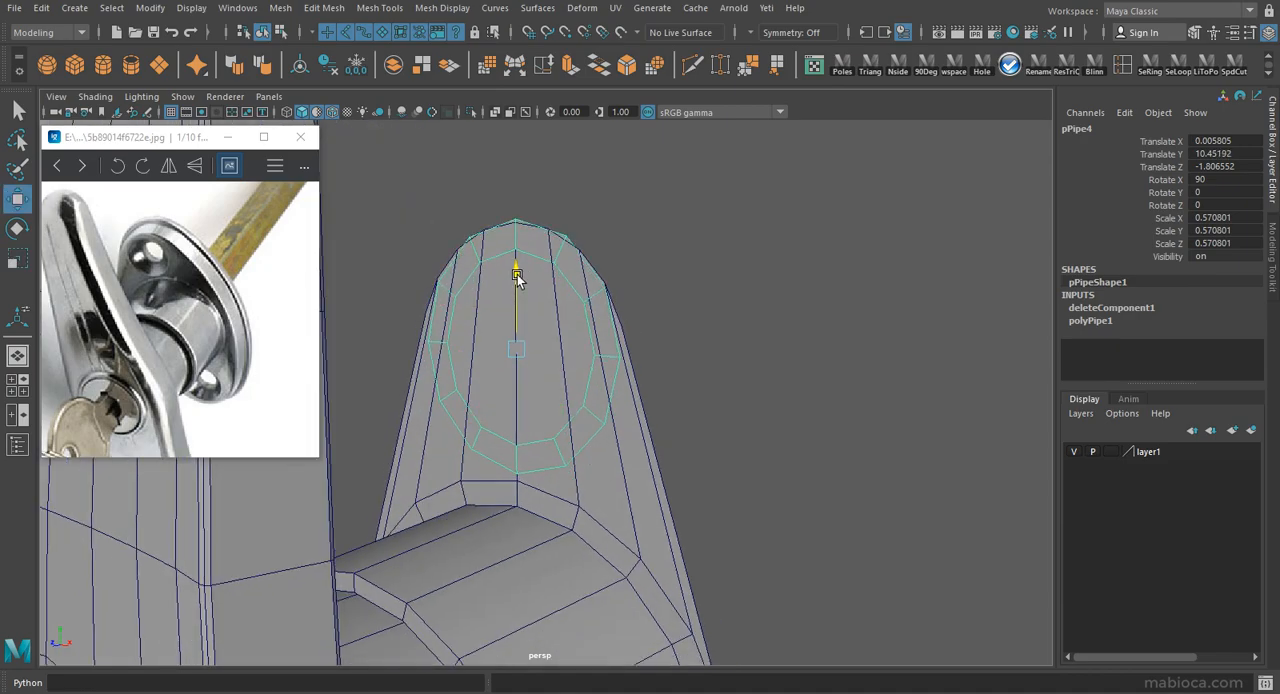
{"action": "left_click_drag", "start_coordinate": [517, 272], "coordinate": [517, 278]}
Put the extracted tab on a new display layer and set that layer to template.
{"action": "left_click_drag", "start_coordinate": [635, 415], "coordinate": [618, 440], "text": "alt"}
{"action": "left_click", "coordinate": [652, 453]}
{"action": "left_click", "coordinate": [1251, 431]}
{"action": "left_click", "coordinate": [1112, 452]}
Combine the ring with the rear cylinder and delete the combined object's history.
{"action": "left_click", "coordinate": [580, 298]}
{"action": "left_click", "coordinate": [574, 418], "text": "shift"}
{"action": "left_click", "coordinate": [395, 66]}
{"action": "key", "text": "alt+shift+d"}
{"action": "mouse_move", "coordinate": [612, 249]}
{"action": "left_mouse_down", "text": "alt"}
{"action": "mouse_move", "coordinate": [630, 267]}
{"action": "mouse_move", "coordinate": [621, 253]}
{"action": "left_mouse_up", "text": "alt"}
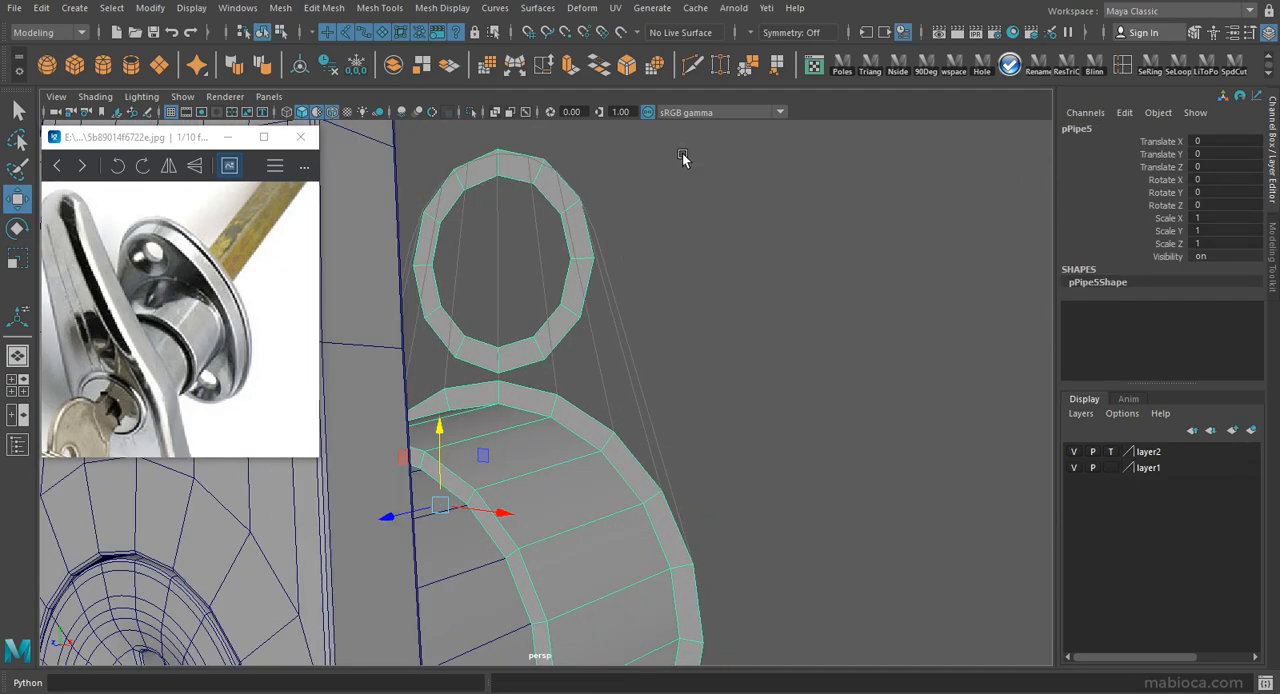
Append polygons joining the ring to the cylinder flange along the tab's outer side and at the middle beneath the ring.
{"action": "left_click", "coordinate": [752, 66]}
{"action": "key", "text": "w"}
{"action": "left_click_drag", "start_coordinate": [684, 542], "coordinate": [650, 430], "text": "alt"}
{"action": "left_click", "coordinate": [142, 97]}
{"action": "left_click", "coordinate": [172, 211]}
{"action": "left_click_drag", "start_coordinate": [818, 400], "coordinate": [559, 334], "text": "alt"}
{"action": "left_click", "coordinate": [777, 68]}
{"action": "left_click", "coordinate": [391, 394]}
{"action": "left_click", "coordinate": [399, 421]}
{"action": "key", "text": "Return"}
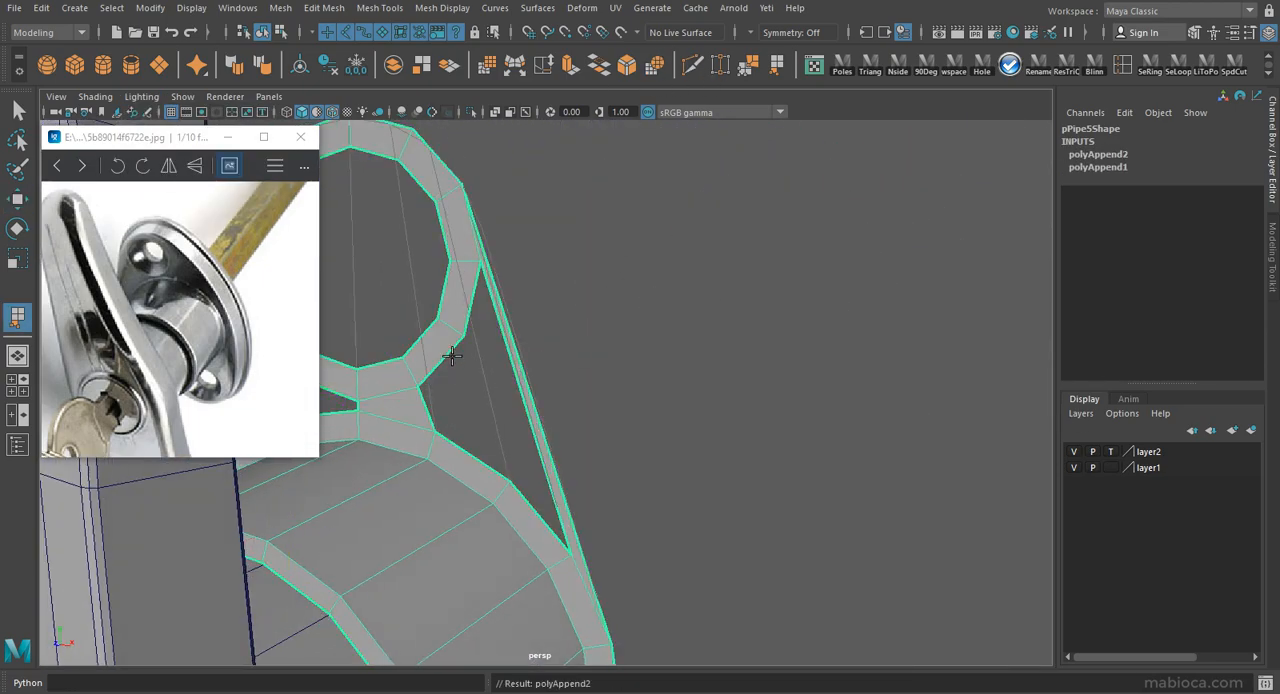
Fill the remaining gap between the ring and flange on the same side with appended polygons.
{"action": "left_click", "coordinate": [450, 356]}
{"action": "left_click", "coordinate": [445, 357]}
{"action": "left_click", "coordinate": [445, 357]}
{"action": "left_click", "coordinate": [477, 461]}
{"action": "key", "text": "Return"}
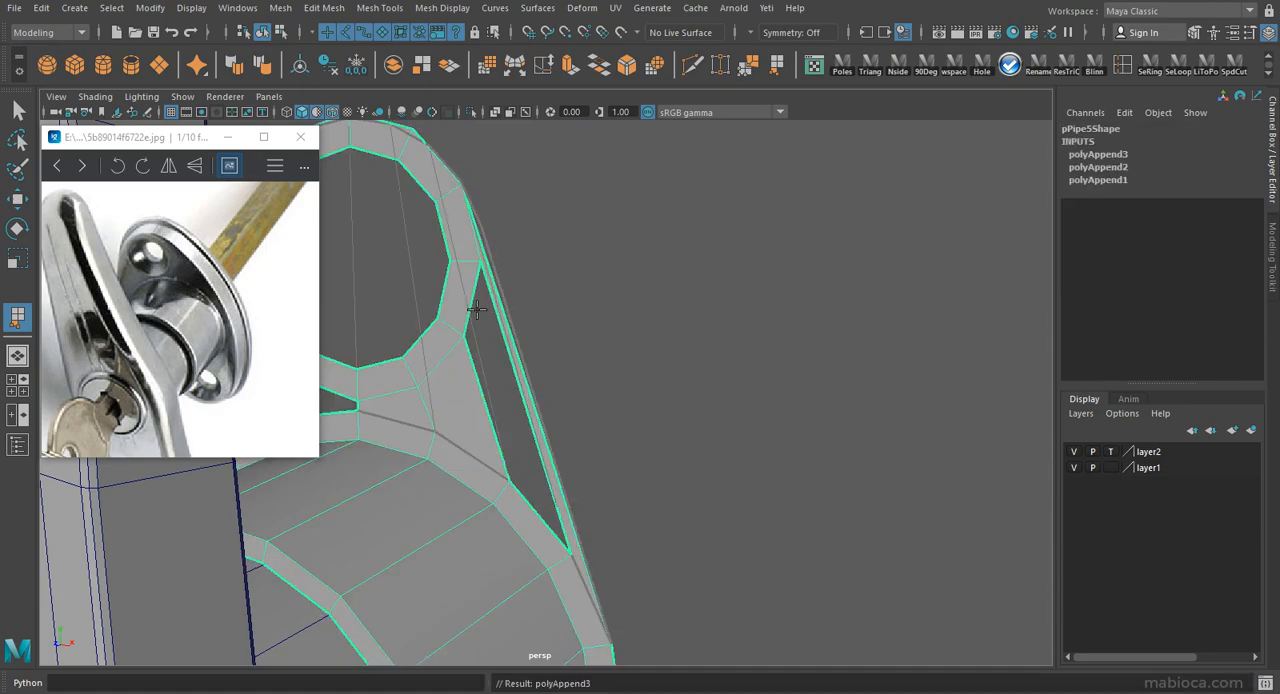
{"action": "left_click", "coordinate": [475, 379]}
{"action": "key", "text": "Return"}
Append matching polygons between the ring and the flange on the opposite side of the tab.
{"action": "left_click_drag", "start_coordinate": [389, 371], "coordinate": [659, 377], "text": "alt"}
{"action": "key", "text": "Return"}
{"action": "left_click", "coordinate": [611, 333]}
{"action": "left_click", "coordinate": [590, 448]}
{"action": "key", "text": "Return"}
{"action": "left_click", "coordinate": [589, 285]}
{"action": "left_click", "coordinate": [522, 514]}
{"action": "key", "text": "Return"}
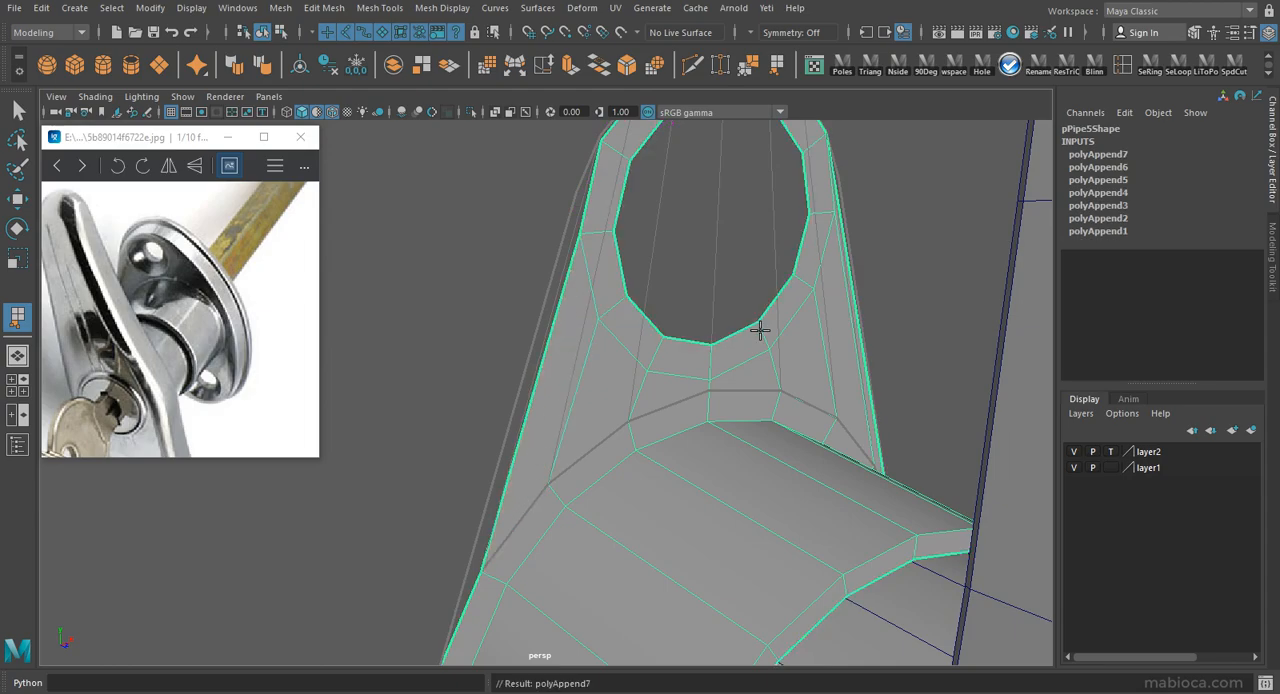
{"action": "left_click_drag", "start_coordinate": [760, 334], "coordinate": [585, 188], "text": "alt"}
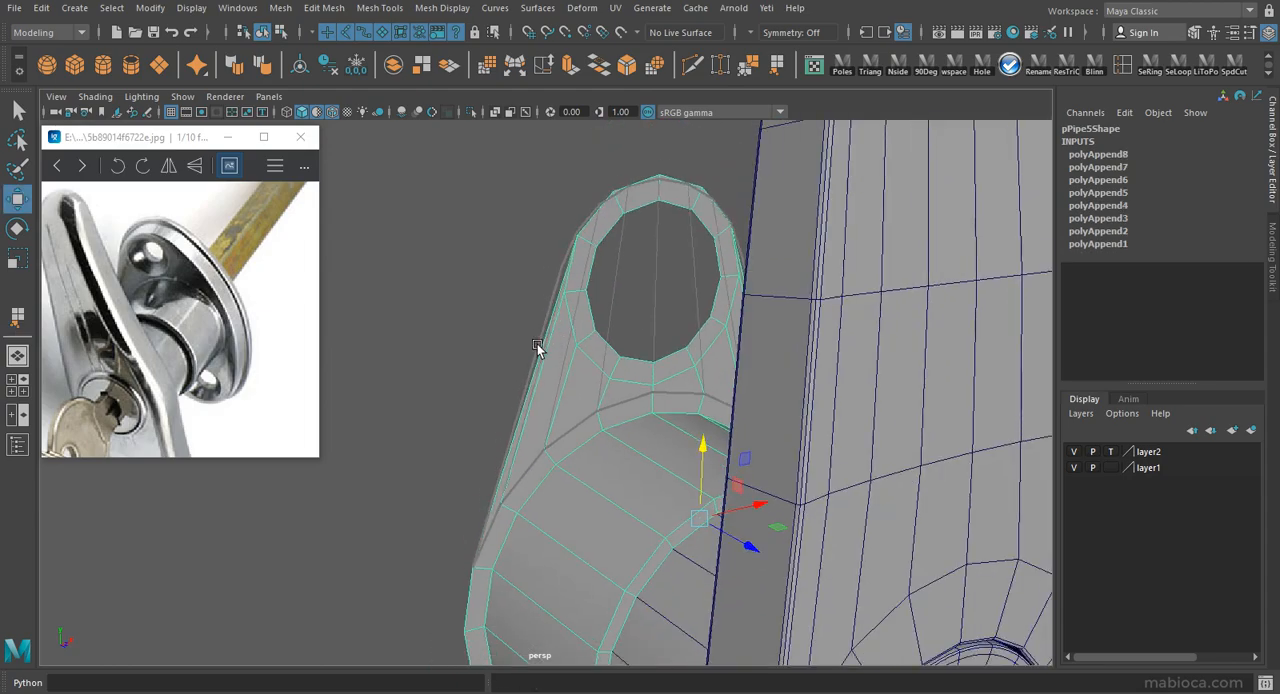
{"action": "left_click_drag", "start_coordinate": [537, 349], "coordinate": [643, 360], "text": "alt"}
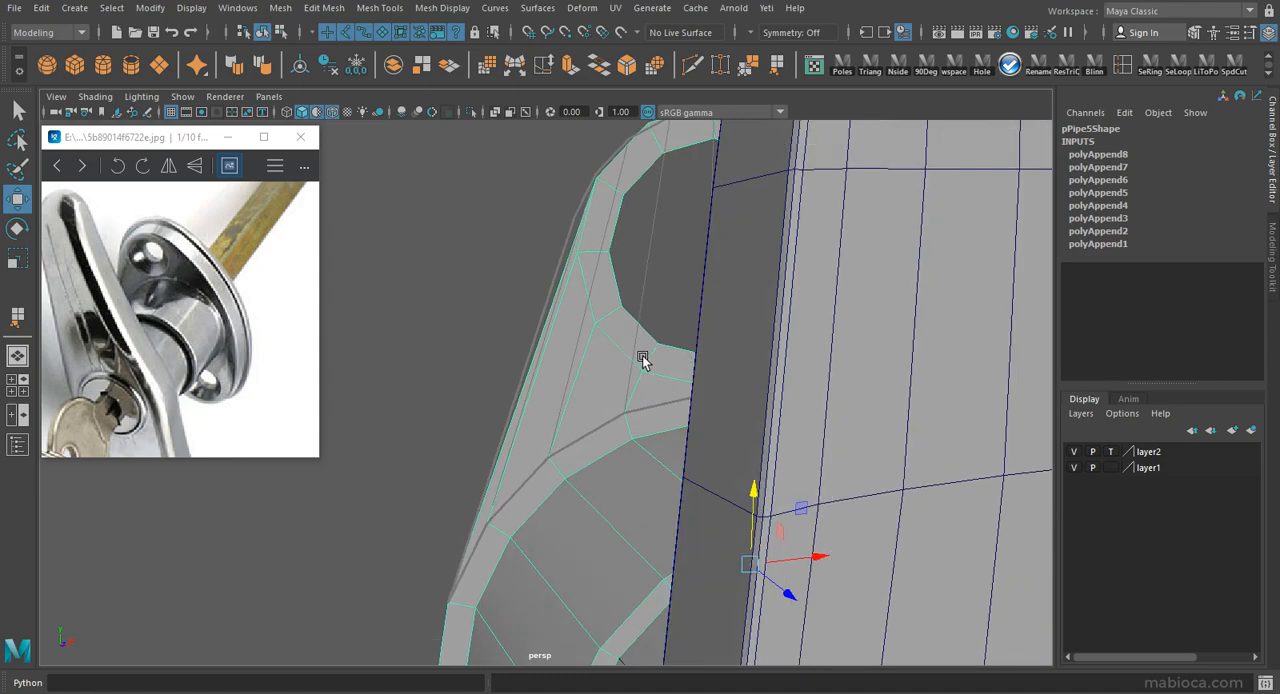
Turn off the template display of layer2 and delete the extracted guide tab.
{"action": "left_click_drag", "start_coordinate": [683, 208], "coordinate": [422, 285], "text": "alt"}
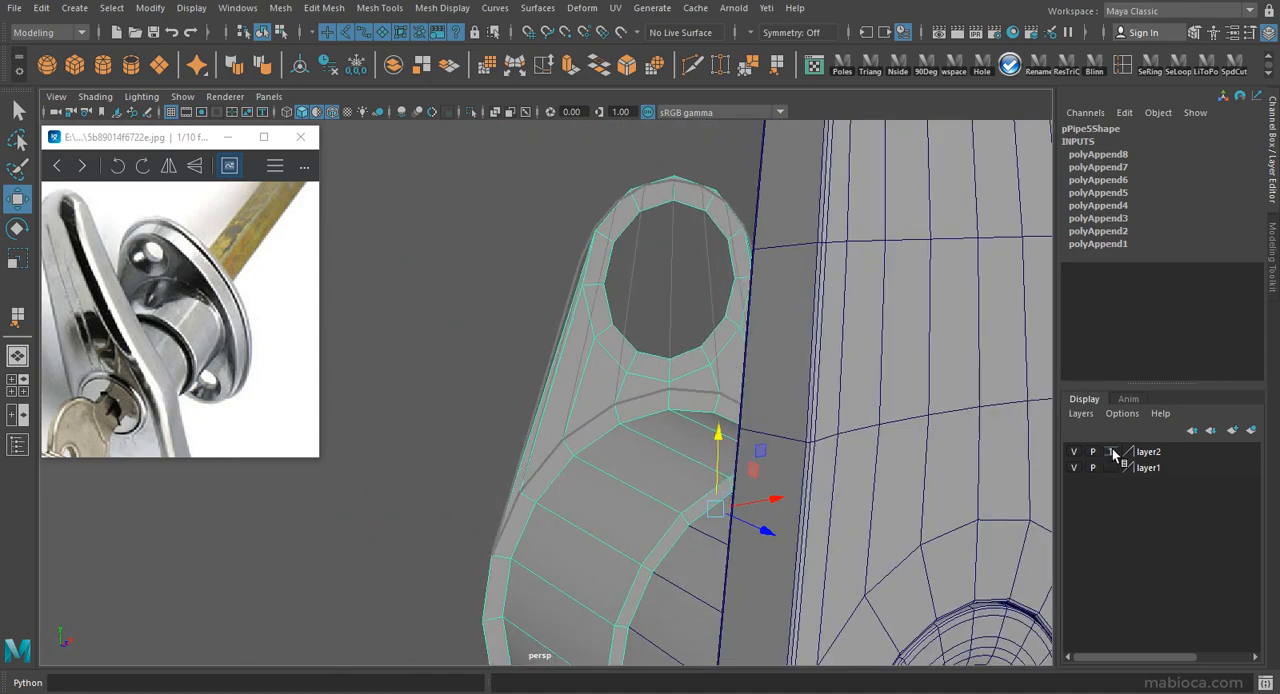
{"action": "left_click", "coordinate": [1111, 452]}
{"action": "left_click", "coordinate": [1111, 452]}
{"action": "left_click", "coordinate": [578, 348]}
{"action": "left_click", "coordinate": [610, 380]}
{"action": "key", "text": "Delete"}
Try to extrude the tab's outer border edges outward to add a thin rim.
{"action": "left_click_drag", "start_coordinate": [714, 392], "coordinate": [611, 236], "text": "alt"}
{"action": "middle_click_drag", "start_coordinate": [541, 412], "coordinate": [542, 338], "text": "alt"}
{"action": "double_click", "coordinate": [542, 338]}
{"action": "left_click_drag", "start_coordinate": [542, 338], "coordinate": [642, 276], "text": "alt"}
{"action": "left_click", "coordinate": [572, 67]}
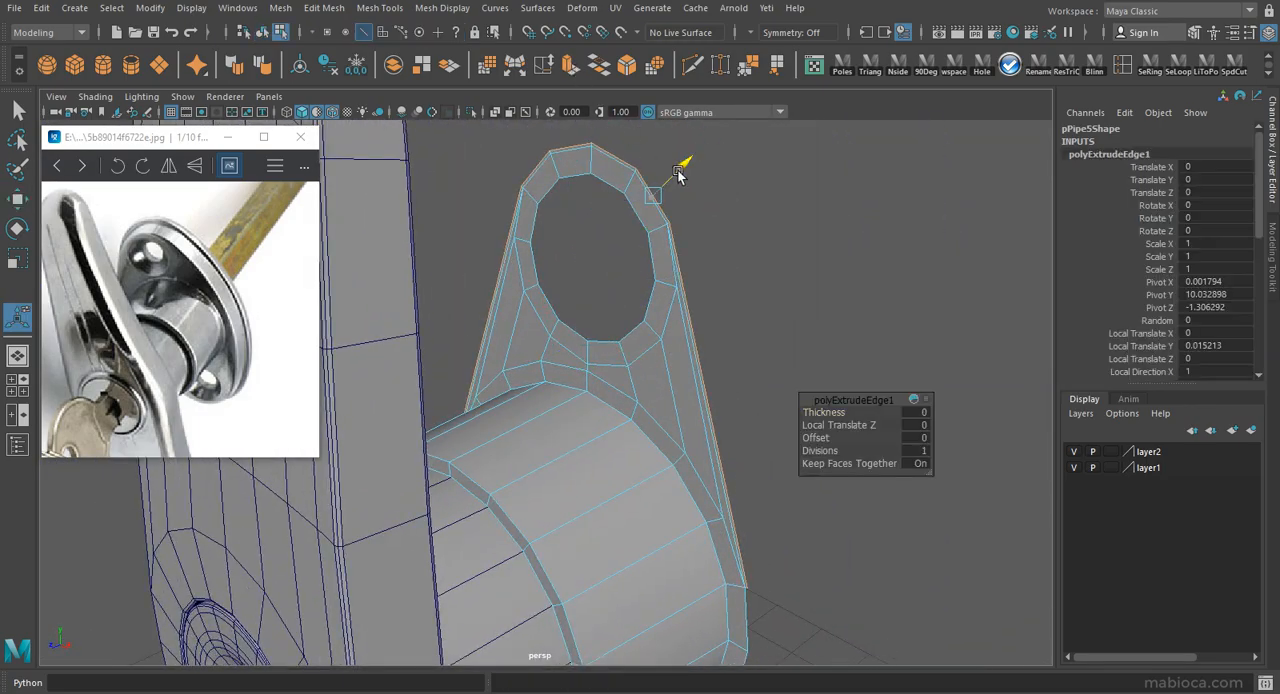
{"action": "left_click_drag", "start_coordinate": [682, 172], "coordinate": [814, 206], "text": "alt"}
{"action": "left_click_drag", "start_coordinate": [598, 262], "coordinate": [620, 288], "text": "alt"}
{"action": "key", "text": "F8"}
{"action": "middle_click_drag", "start_coordinate": [590, 287], "coordinate": [596, 212], "text": "alt"}
{"action": "right_click_drag", "start_coordinate": [540, 140], "coordinate": [666, 231], "text": "alt"}
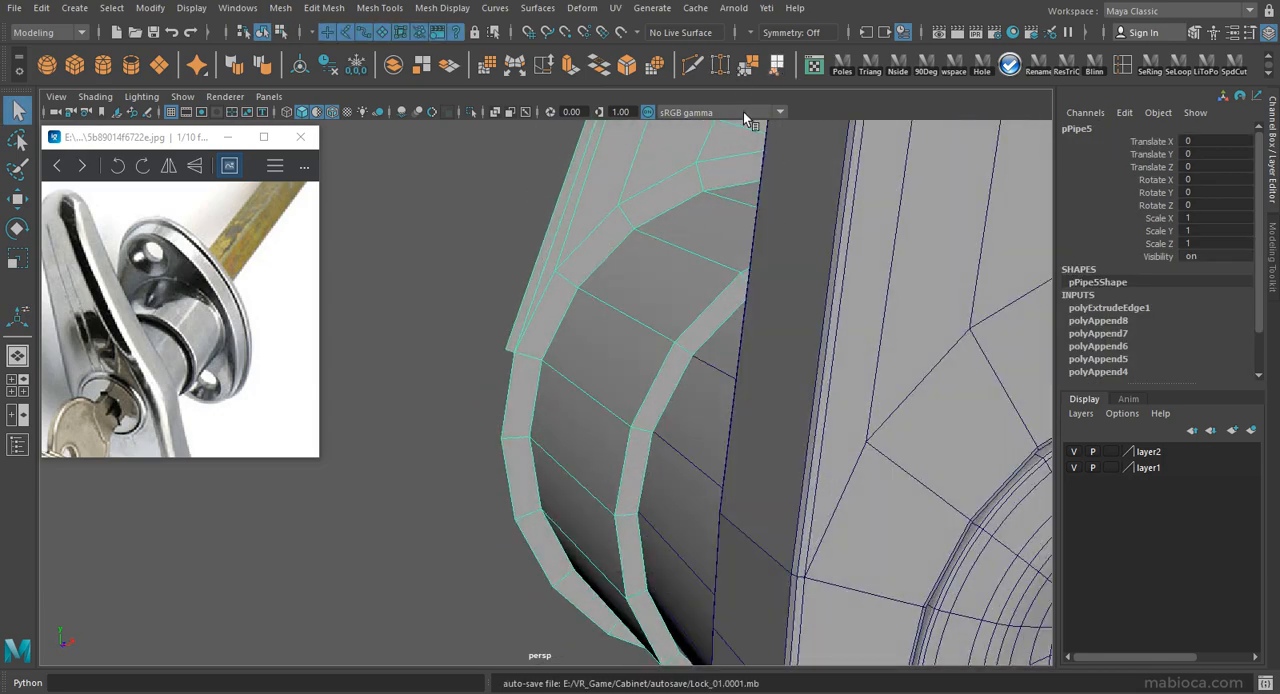
Try to close the notch between the extruded rim and the cylinder flange with an appended polygon.
{"action": "left_click", "coordinate": [777, 66]}
{"action": "scroll", "coordinate": [509, 383], "scroll_direction": "up", "scroll_amount": 3}
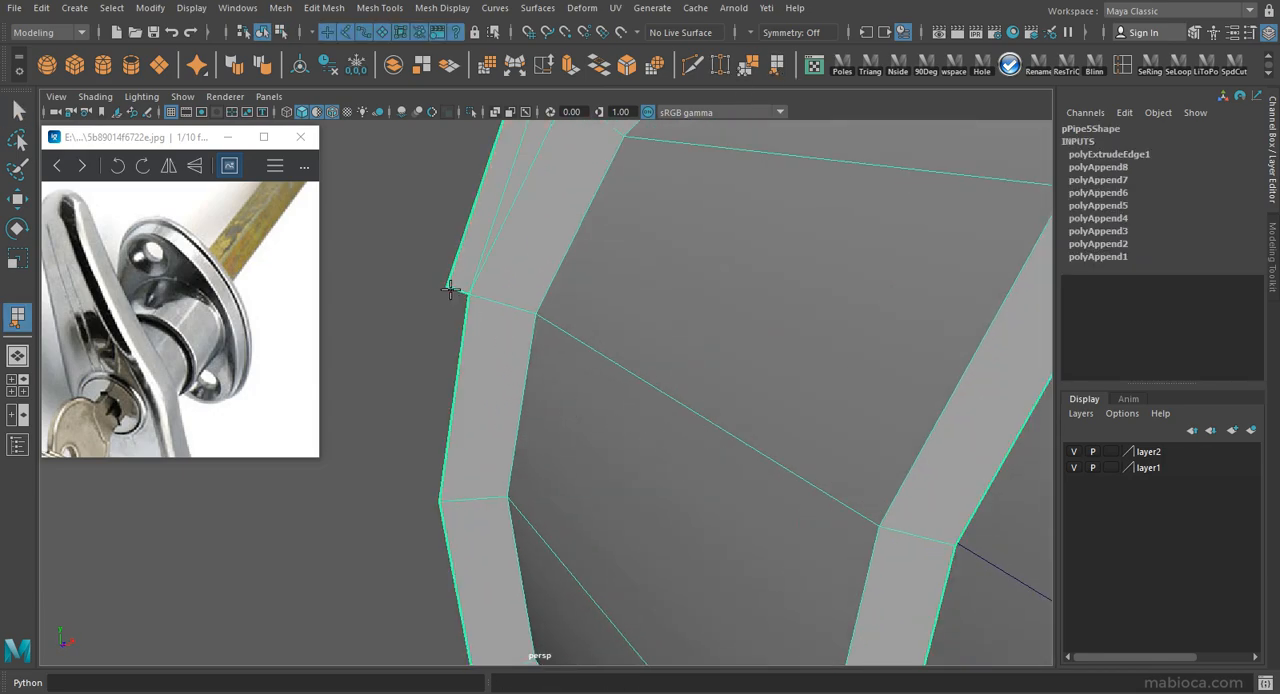
{"action": "right_click_drag", "start_coordinate": [623, 341], "coordinate": [474, 291], "text": "alt"}
{"action": "left_click_drag", "start_coordinate": [474, 291], "coordinate": [493, 337], "text": "alt"}
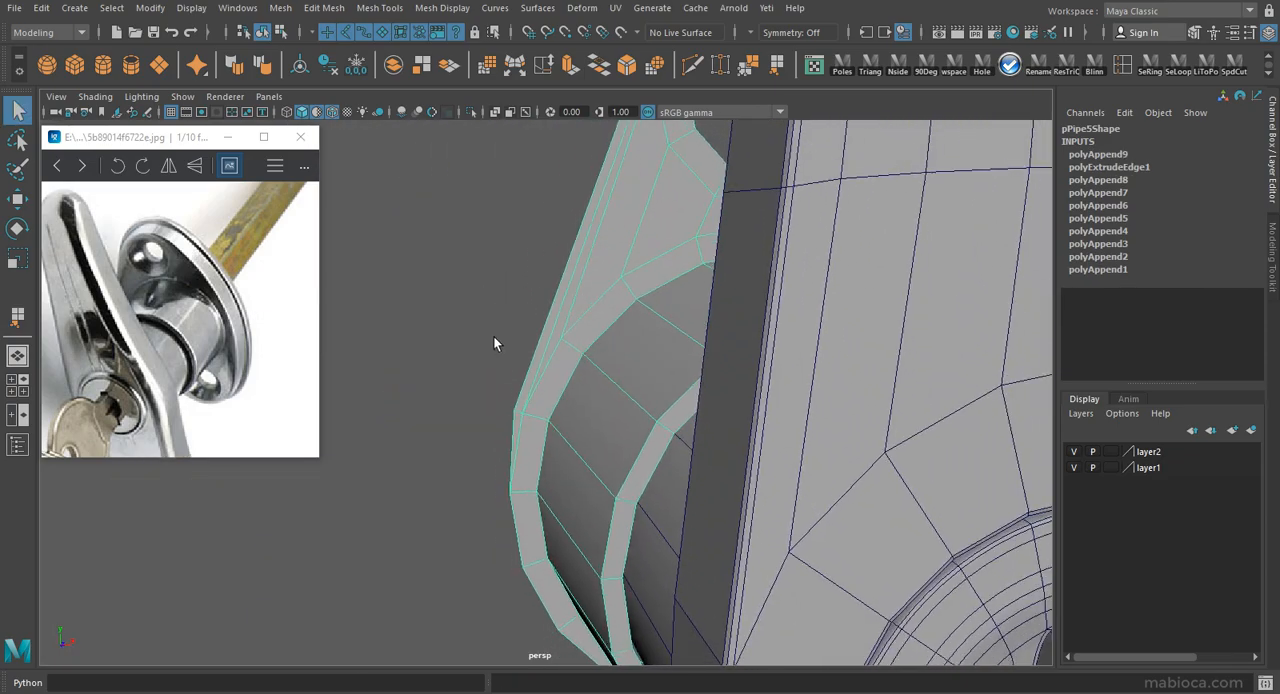
{"action": "middle_click_drag", "start_coordinate": [493, 337], "coordinate": [591, 420], "text": "alt"}
{"action": "left_click_drag", "start_coordinate": [591, 420], "coordinate": [575, 417], "text": "alt"}
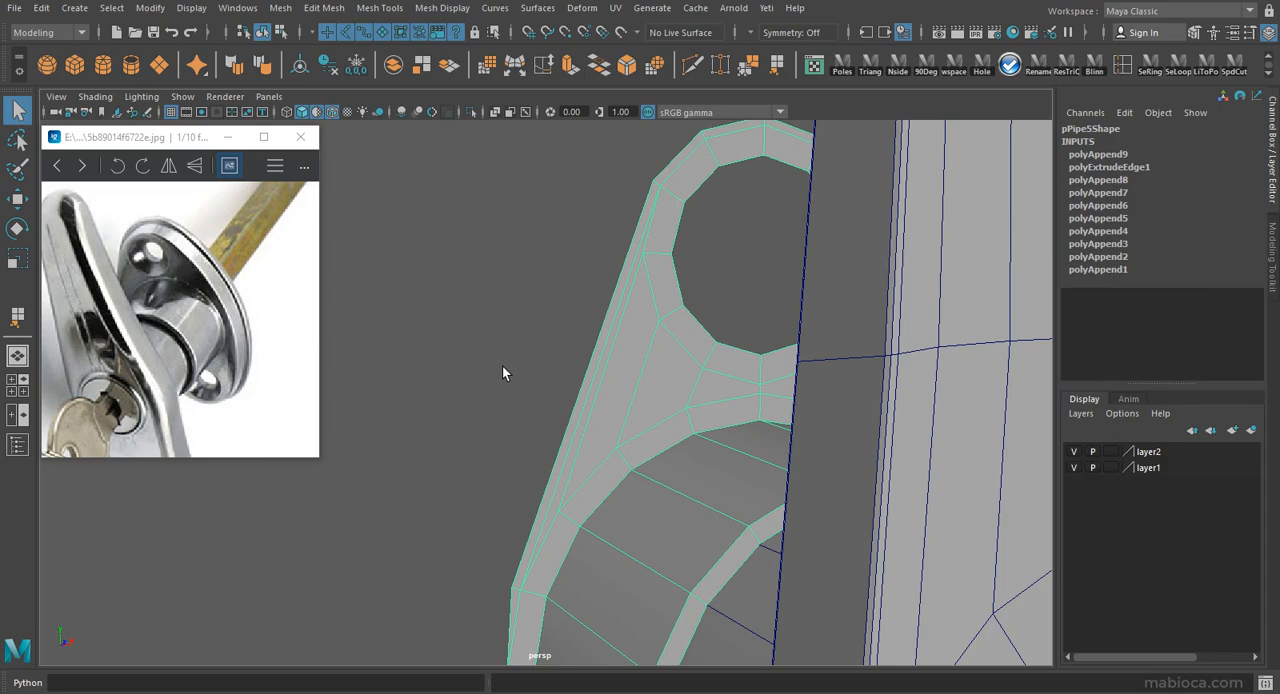
Undo the polygon appended at the rim's notch.
{"action": "left_click_drag", "start_coordinate": [437, 655], "coordinate": [428, 624], "text": "alt"}
{"action": "key", "text": "ctrl+z"}
{"action": "key", "text": "ctrl+z"}
{"action": "key", "text": "ctrl+z"}
{"action": "key", "text": "ctrl+z"}
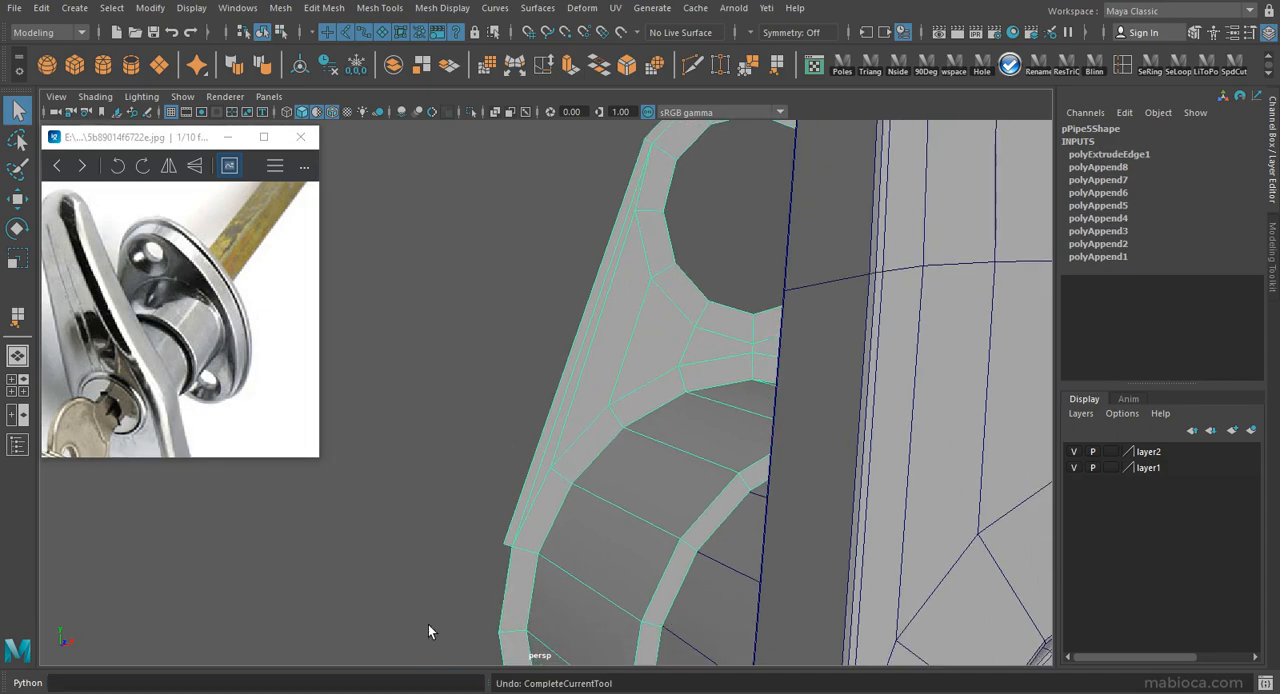
Undo the outer rim extrusion and select all the faces of the upper tab.
{"action": "left_click_drag", "start_coordinate": [524, 470], "coordinate": [542, 506], "text": "alt"}
{"action": "left_click_drag", "start_coordinate": [612, 530], "coordinate": [596, 504], "text": "alt"}
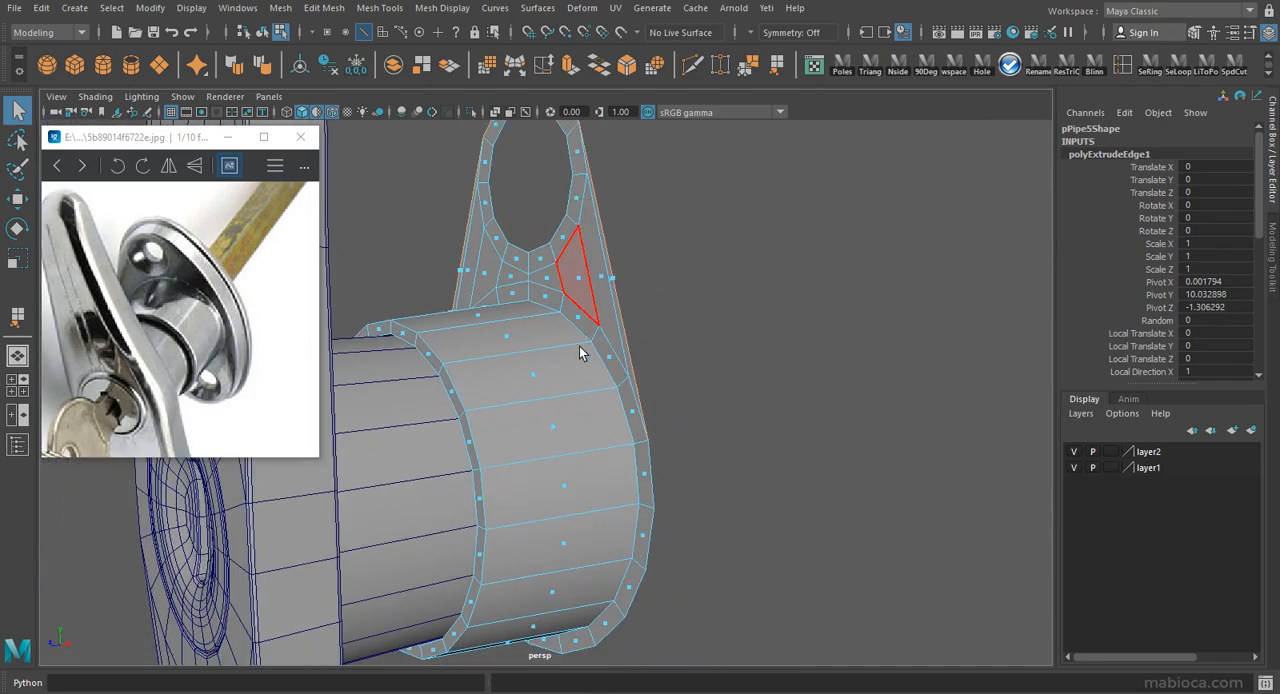
{"action": "right_click_drag", "start_coordinate": [580, 333], "coordinate": [523, 320], "text": "alt"}
{"action": "left_click_drag", "start_coordinate": [523, 320], "coordinate": [593, 271], "text": "alt"}
{"action": "left_click", "coordinate": [600, 374]}
{"action": "left_click", "coordinate": [584, 378], "text": "shift"}
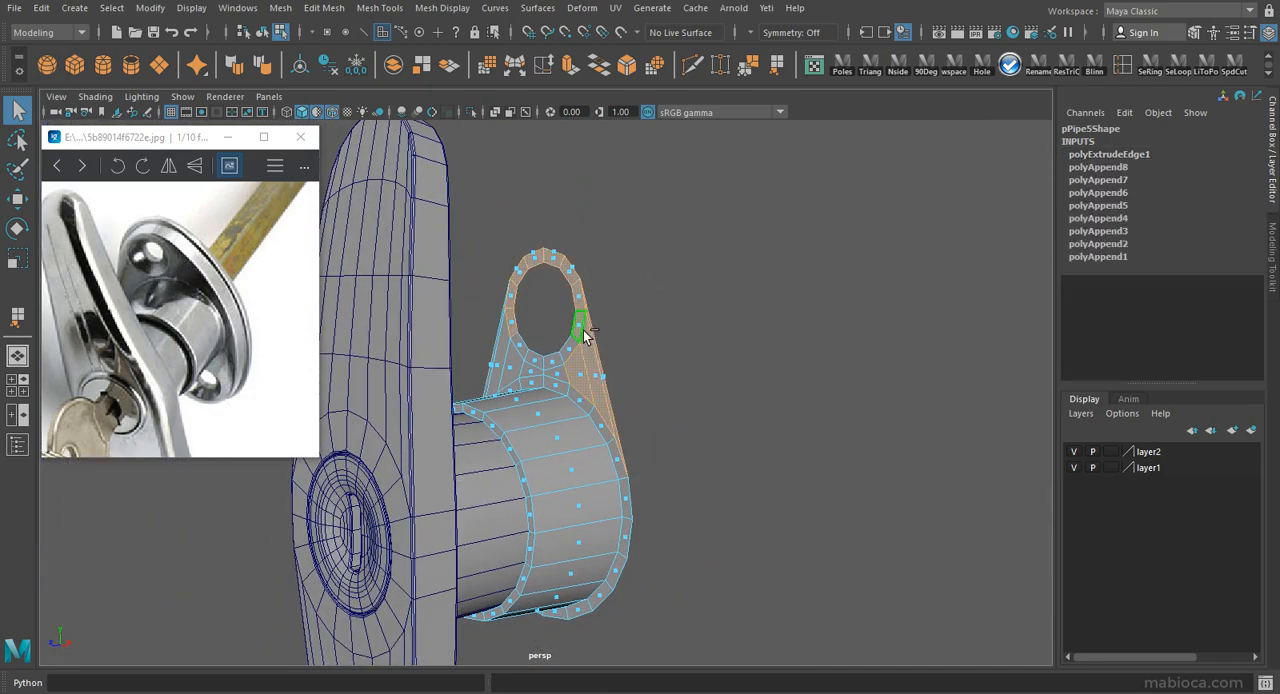
{"action": "key", "text": "ctrl+z"}
{"action": "right_click_drag", "start_coordinate": [597, 352], "coordinate": [676, 267]}
{"action": "left_click_drag", "start_coordinate": [477, 378], "coordinate": [476, 380]}
{"action": "left_click_drag", "start_coordinate": [635, 207], "coordinate": [653, 391], "text": "shift"}
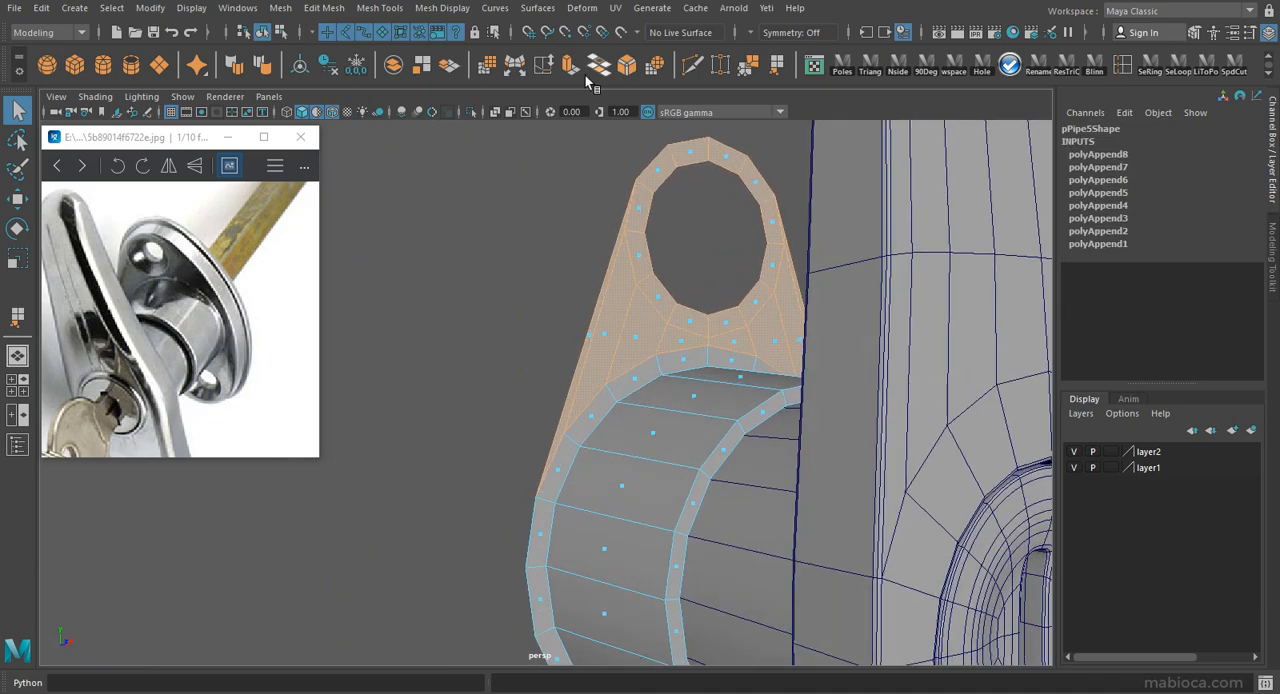
Duplicate the selected tab faces as a separate object and flip the copy by setting Scale Y to -1.
{"action": "left_click", "coordinate": [452, 68]}
{"action": "left_click_drag", "start_coordinate": [652, 269], "coordinate": [741, 393], "text": "alt"}
{"action": "key", "text": "w"}
{"action": "middle_click_drag", "start_coordinate": [741, 393], "coordinate": [727, 343], "text": "alt"}
{"action": "left_click_drag", "start_coordinate": [653, 349], "coordinate": [661, 204], "text": "alt"}
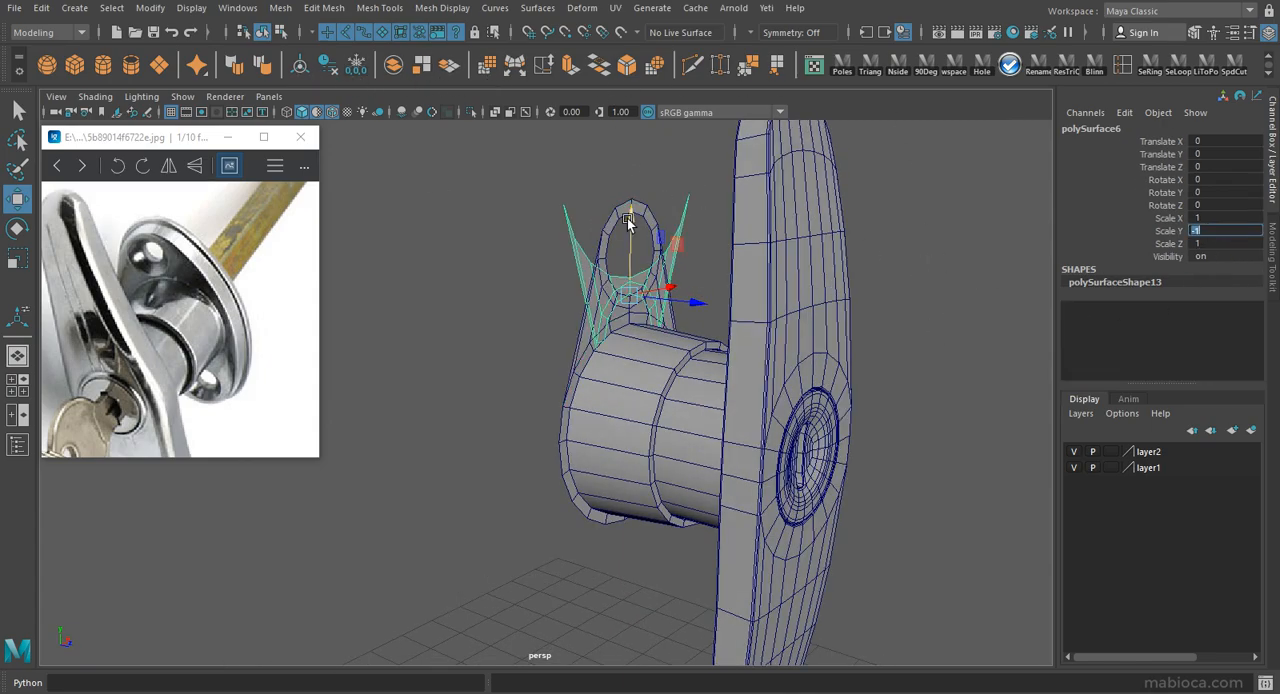
Move the flipped tab down against the underside of the cylinder flange, at about -2.70 in Y.
{"action": "left_click_drag", "start_coordinate": [638, 470], "coordinate": [591, 417], "text": "alt"}
{"action": "right_click_drag", "start_coordinate": [591, 417], "coordinate": [757, 477], "text": "alt"}
{"action": "middle_click_drag", "start_coordinate": [757, 477], "coordinate": [655, 450], "text": "alt"}
{"action": "left_click_drag", "start_coordinate": [511, 428], "coordinate": [511, 461]}
{"action": "left_click_drag", "start_coordinate": [673, 427], "coordinate": [863, 393]}
{"action": "right_click_drag", "start_coordinate": [863, 393], "coordinate": [961, 441], "text": "alt"}
{"action": "middle_click_drag", "start_coordinate": [961, 441], "coordinate": [872, 394], "text": "alt"}
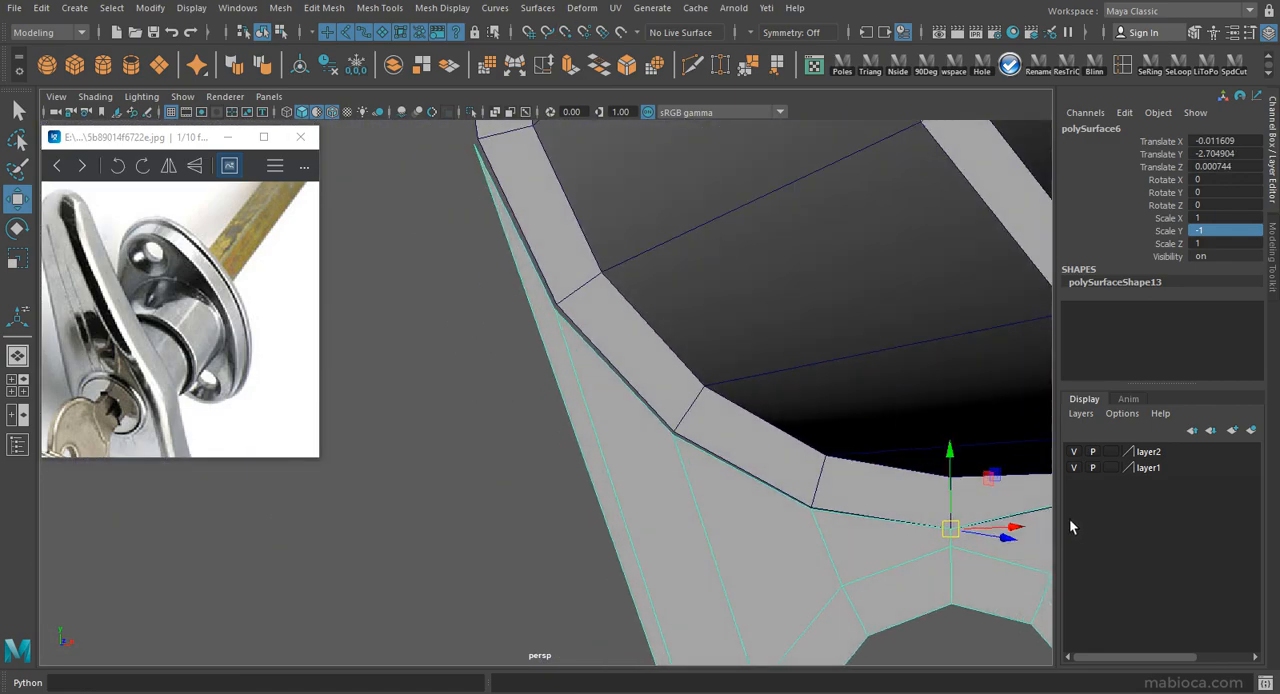
{"action": "middle_click_drag", "start_coordinate": [894, 434], "coordinate": [905, 530], "text": "alt"}
Snap the flipped tab's pivot to its corner vertex and align that corner with the flange at about Y -2.707.
{"action": "key", "text": "ctrl+a"}
{"action": "left_click", "coordinate": [797, 92]}
{"action": "key", "text": "d"}
{"action": "key", "text": "v"}
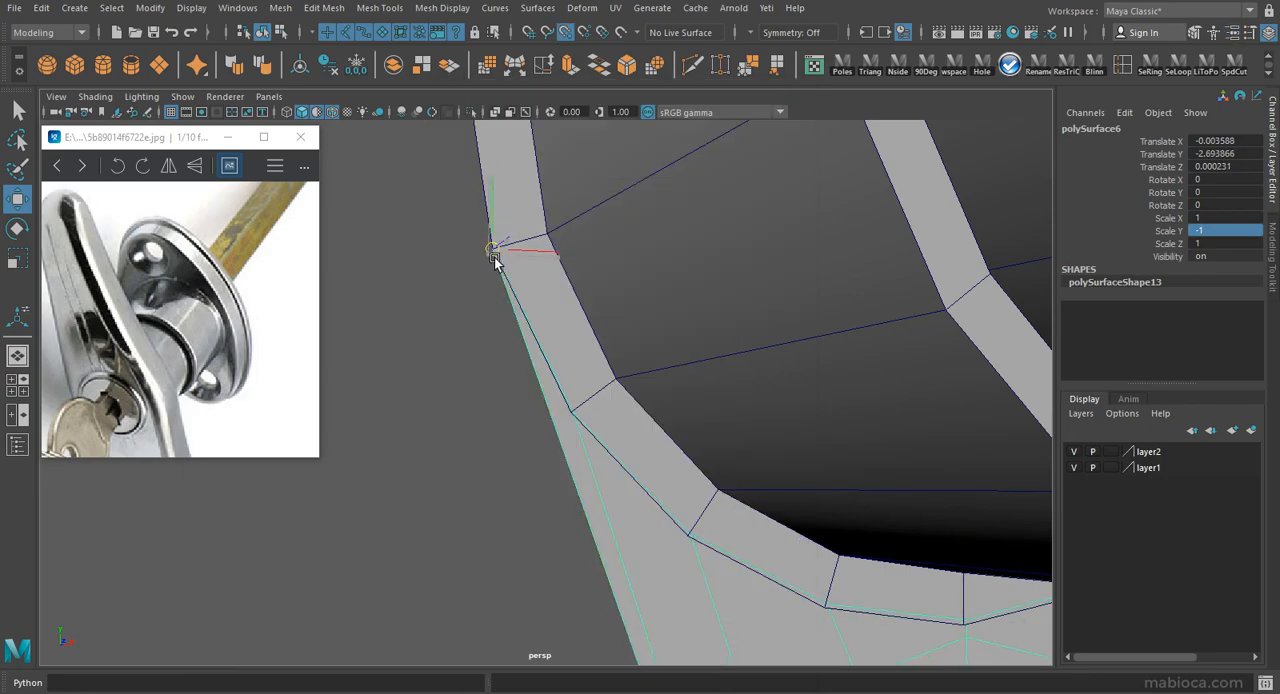
{"action": "left_click_drag", "start_coordinate": [490, 256], "coordinate": [492, 249]}
{"action": "right_click_drag", "start_coordinate": [985, 412], "coordinate": [943, 391], "text": "alt"}
{"action": "left_click_drag", "start_coordinate": [943, 391], "coordinate": [450, 175], "text": "alt"}
{"action": "middle_click_drag", "start_coordinate": [716, 262], "coordinate": [628, 446], "text": "alt"}
{"action": "left_click_drag", "start_coordinate": [628, 446], "coordinate": [814, 396], "text": "alt"}
{"action": "left_click_drag", "start_coordinate": [827, 350], "coordinate": [828, 351]}
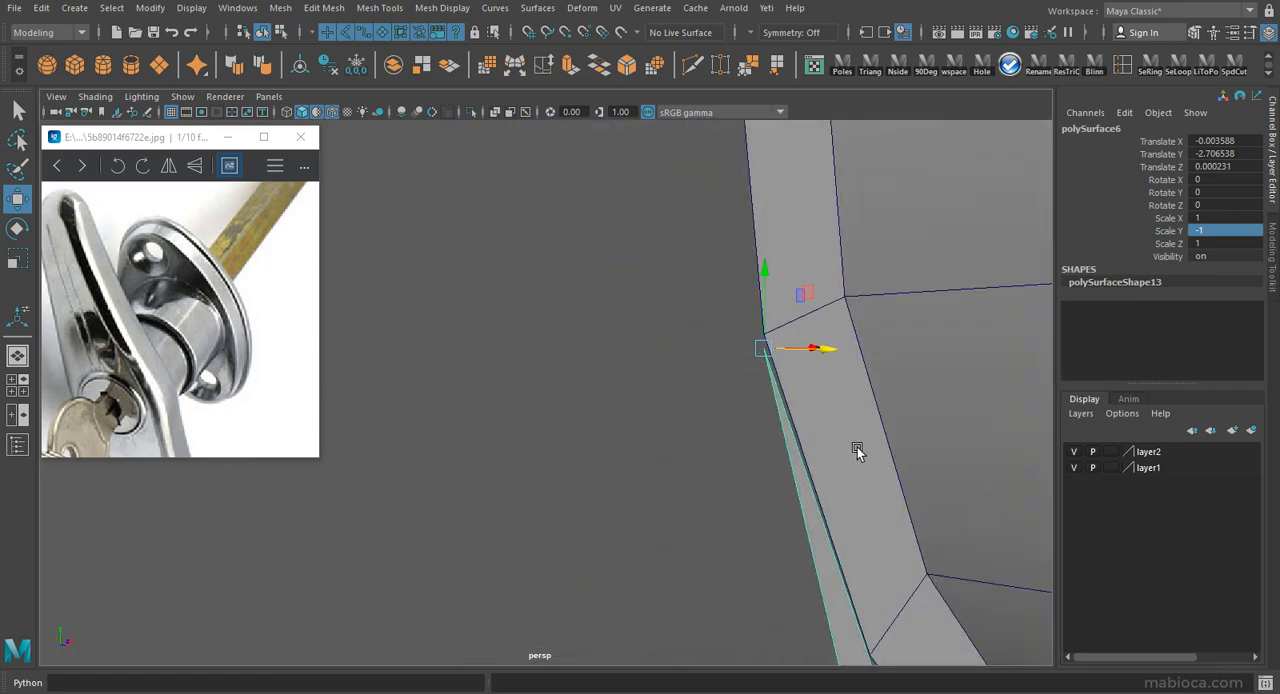
Combine the flipped lower tab with the cylinder flange, clear the history and join the vertices at the first seam corner.
{"action": "key", "text": "alt+shift+d"}
{"action": "left_click_drag", "start_coordinate": [802, 305], "coordinate": [763, 289], "text": "alt"}
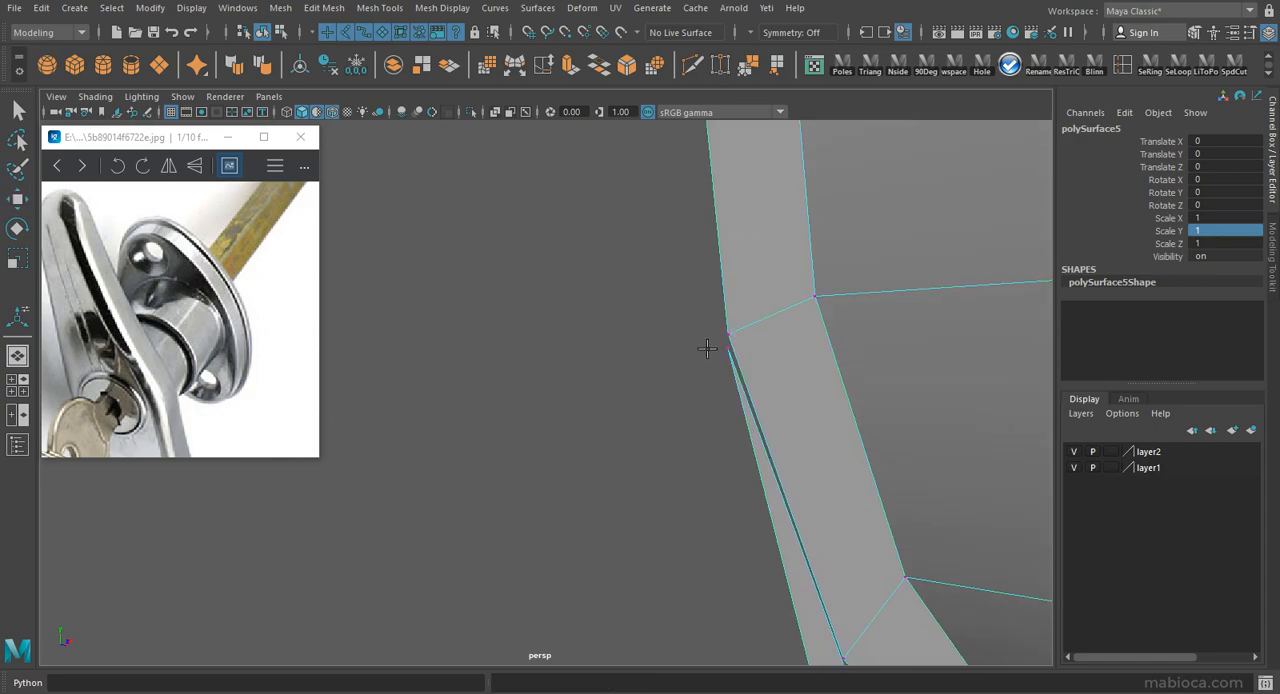
{"action": "key", "text": "ctrl+w"}
{"action": "left_click_drag", "start_coordinate": [728, 337], "coordinate": [667, 302], "text": "alt"}
{"action": "left_click_drag", "start_coordinate": [614, 388], "coordinate": [617, 392]}
{"action": "left_click_drag", "start_coordinate": [812, 503], "coordinate": [618, 409], "text": "alt"}
Join the seam vertices at the opposite corner of the lower tab and delete the flange's construction history.
{"action": "left_click_drag", "start_coordinate": [918, 338], "coordinate": [586, 393], "text": "alt"}
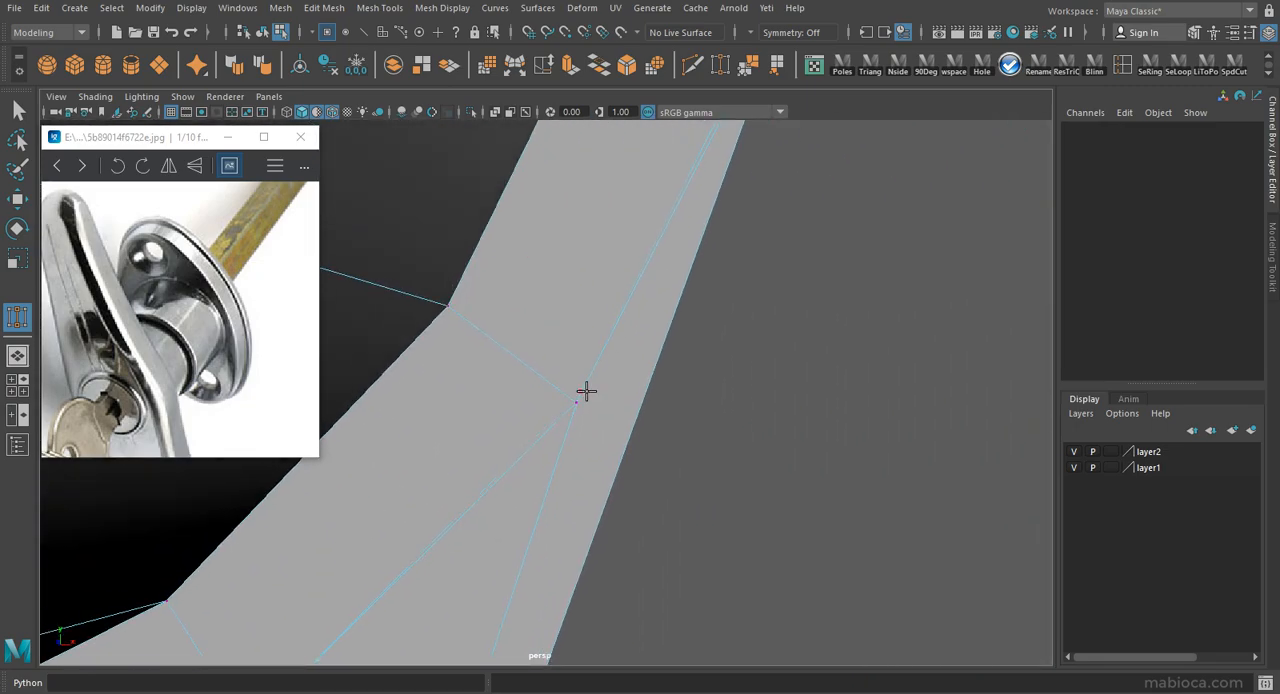
{"action": "left_click_drag", "start_coordinate": [703, 232], "coordinate": [598, 325], "text": "alt"}
{"action": "right_click_drag", "start_coordinate": [598, 325], "coordinate": [449, 329], "text": "alt"}
{"action": "key", "text": "w"}
{"action": "key", "text": "F8"}
{"action": "left_click_drag", "start_coordinate": [449, 329], "coordinate": [630, 357], "text": "alt"}
{"action": "key", "text": "alt+shift+d"}
{"action": "right_click_drag", "start_coordinate": [646, 285], "coordinate": [563, 310], "text": "alt"}
{"action": "left_click_drag", "start_coordinate": [563, 310], "coordinate": [500, 280], "text": "alt"}
{"action": "right_click_drag", "start_coordinate": [500, 280], "coordinate": [702, 414], "text": "alt"}
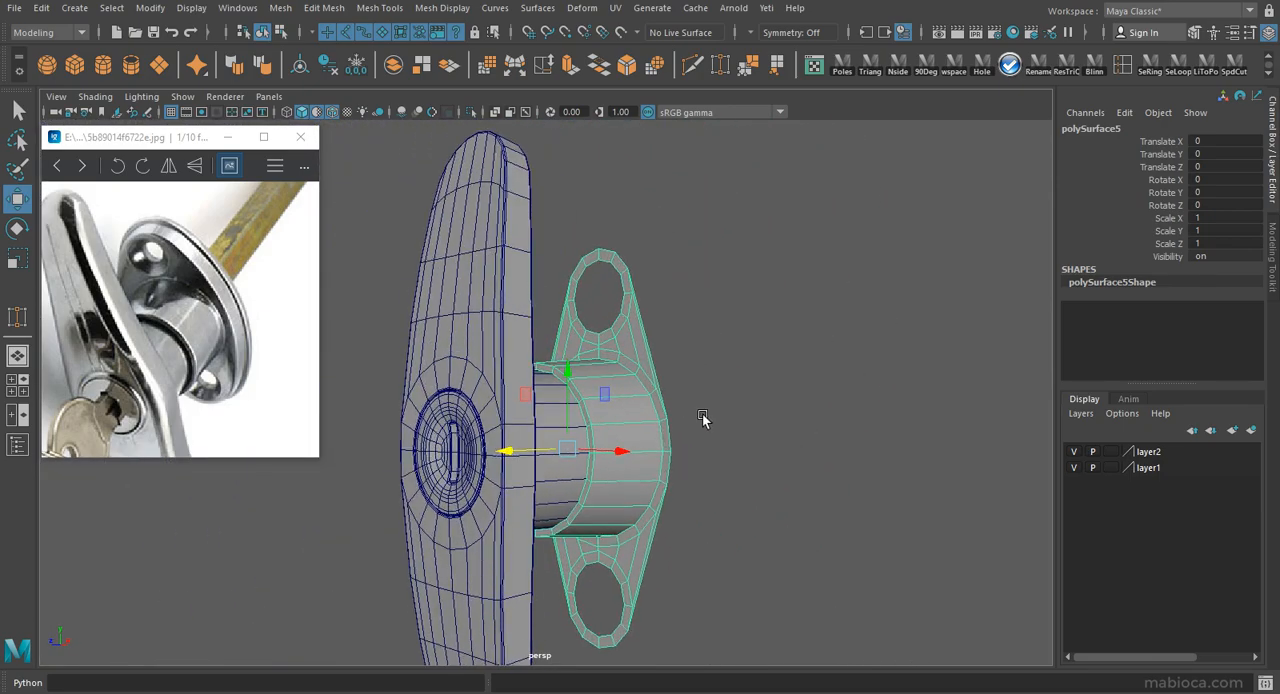
Extrude the flange's whole outer border edge about -0.31 in local Z and about 0.05 in local Y.
{"action": "right_click_drag", "start_coordinate": [629, 341], "coordinate": [630, 290]}
{"action": "double_click", "coordinate": [649, 330]}
{"action": "left_click", "coordinate": [571, 67]}
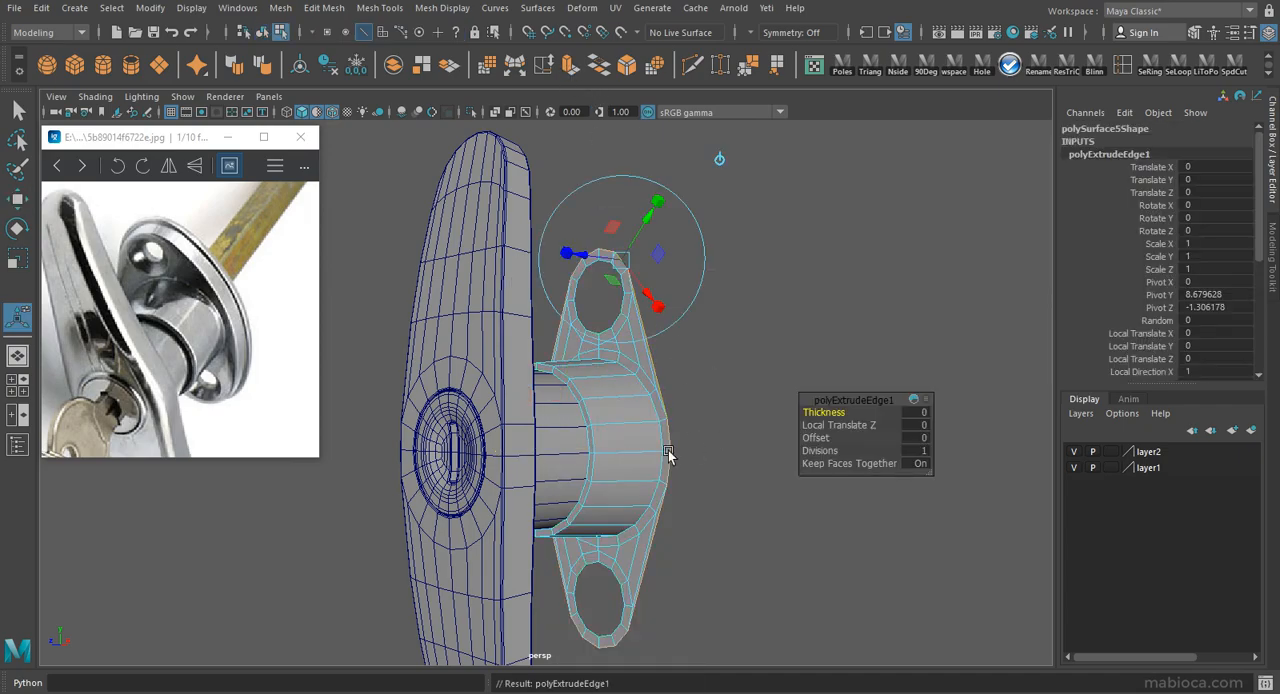
{"action": "left_click_drag", "start_coordinate": [621, 293], "coordinate": [634, 312], "text": "alt"}
{"action": "left_click_drag", "start_coordinate": [669, 229], "coordinate": [677, 226]}
{"action": "mouse_move", "coordinate": [612, 240]}
{"action": "left_mouse_down", "text": "alt"}
{"action": "mouse_move", "coordinate": [734, 254]}
{"action": "mouse_move", "coordinate": [582, 246]}
{"action": "mouse_move", "coordinate": [622, 260]}
{"action": "left_mouse_up", "text": "alt"}
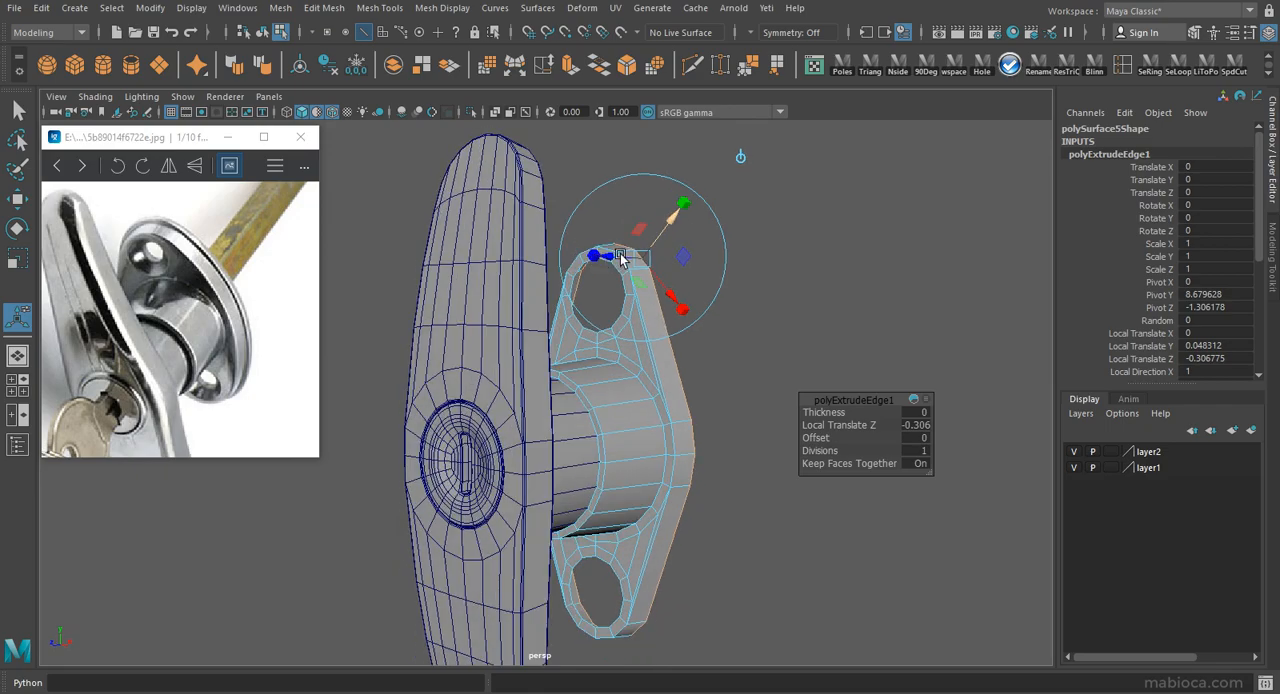
Extrude the flange's rear border again to form a stepped rim, offsetting the last extrusion about -0.15 in local Z.
{"action": "right_click_drag", "start_coordinate": [622, 260], "coordinate": [672, 284], "text": "alt"}
{"action": "middle_click_drag", "start_coordinate": [672, 284], "coordinate": [648, 420], "text": "alt"}
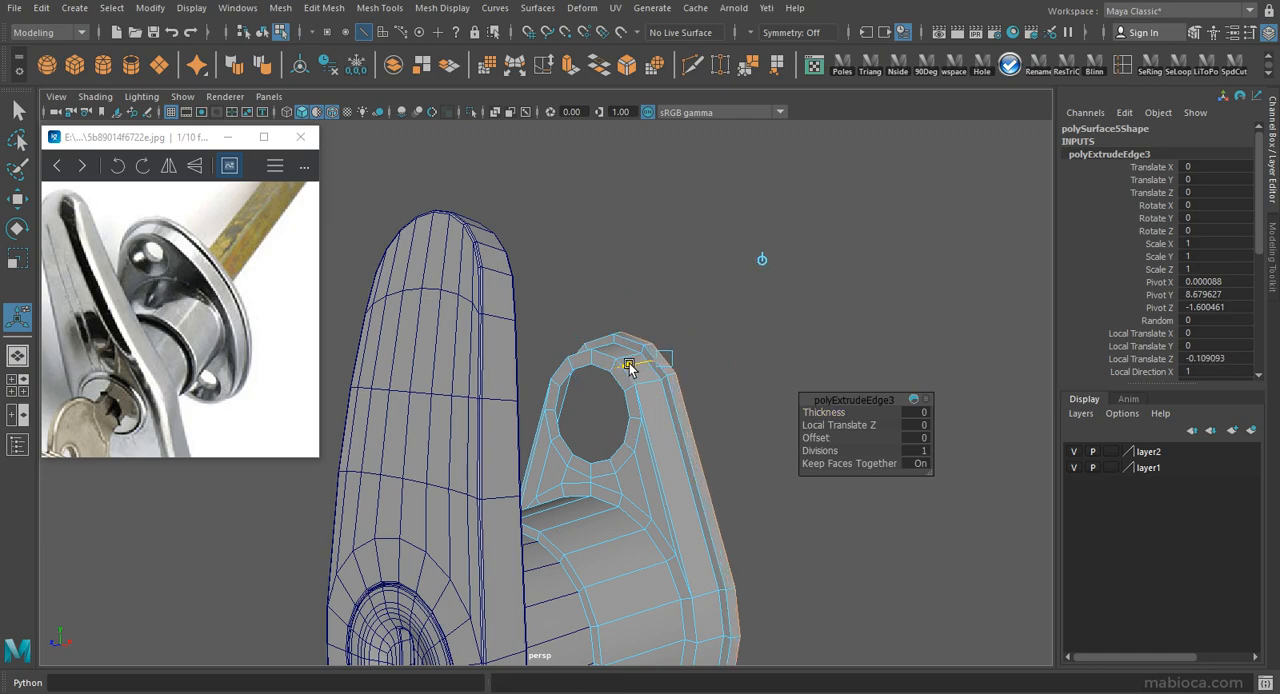
{"action": "left_click_drag", "start_coordinate": [631, 367], "coordinate": [484, 340], "text": "alt"}
{"action": "left_click_drag", "start_coordinate": [540, 298], "coordinate": [760, 280], "text": "alt"}
{"action": "key", "text": "w"}
{"action": "key", "text": "space"}
{"action": "key", "text": "space"}
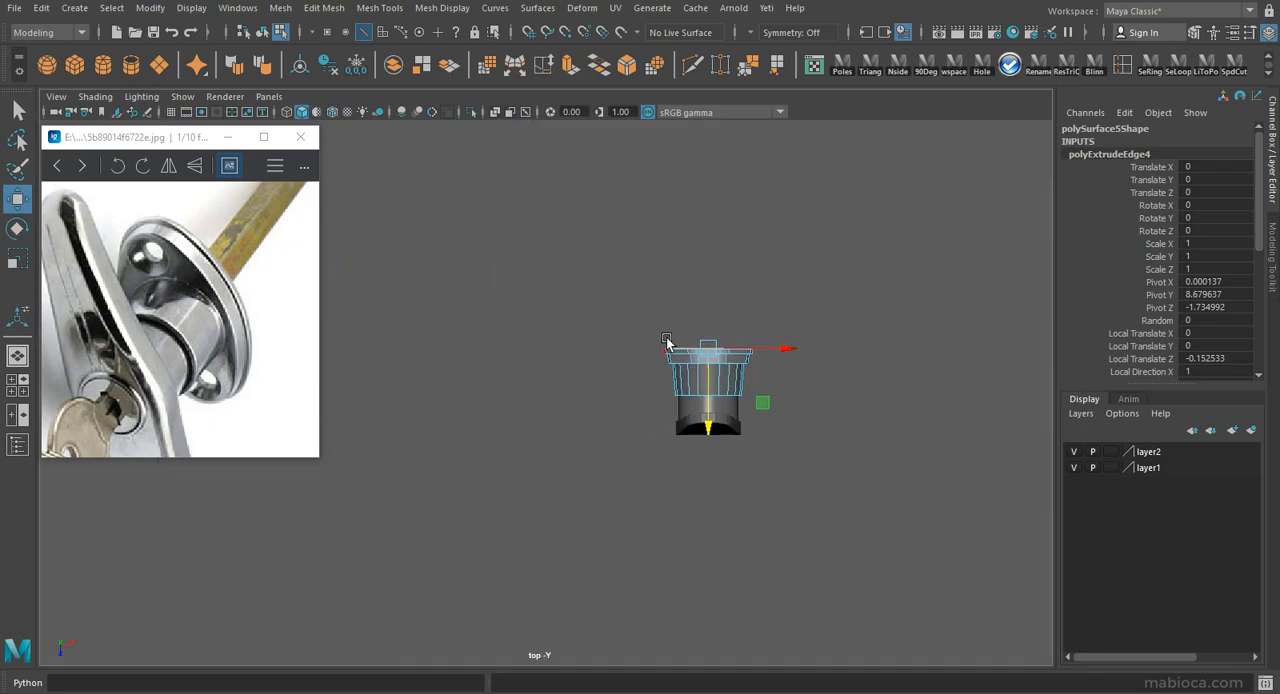
{"action": "right_click_drag", "start_coordinate": [666, 353], "coordinate": [706, 569], "text": "alt"}
{"action": "left_click_drag", "start_coordinate": [362, 361], "coordinate": [363, 380]}
{"action": "key", "text": "space"}
{"action": "key", "text": "space"}
Select the border edges of both screw holes and extrude them about -0.31 in local Z to form the hole walls.
{"action": "left_click_drag", "start_coordinate": [663, 400], "coordinate": [690, 310], "text": "alt"}
{"action": "left_click", "coordinate": [694, 294]}
{"action": "middle_click_drag", "start_coordinate": [686, 560], "coordinate": [678, 335], "text": "alt"}
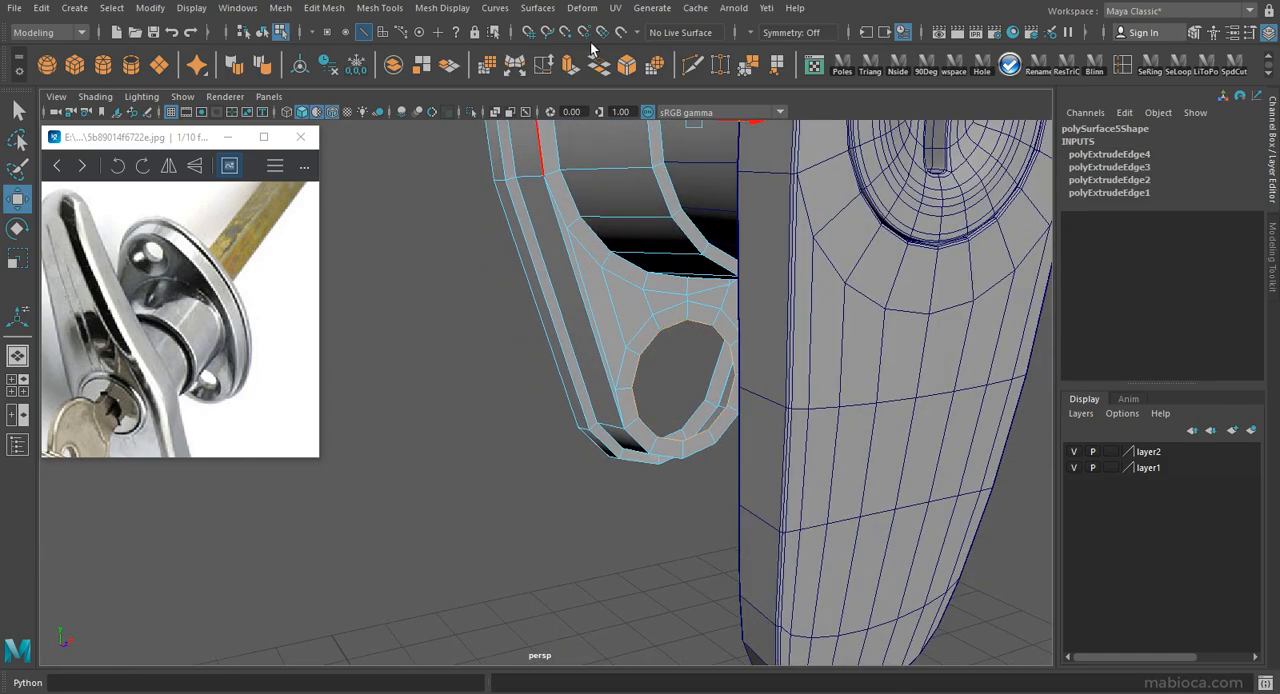
{"action": "left_click", "coordinate": [572, 66]}
{"action": "middle_click_drag", "start_coordinate": [730, 130], "coordinate": [765, 287], "text": "alt"}
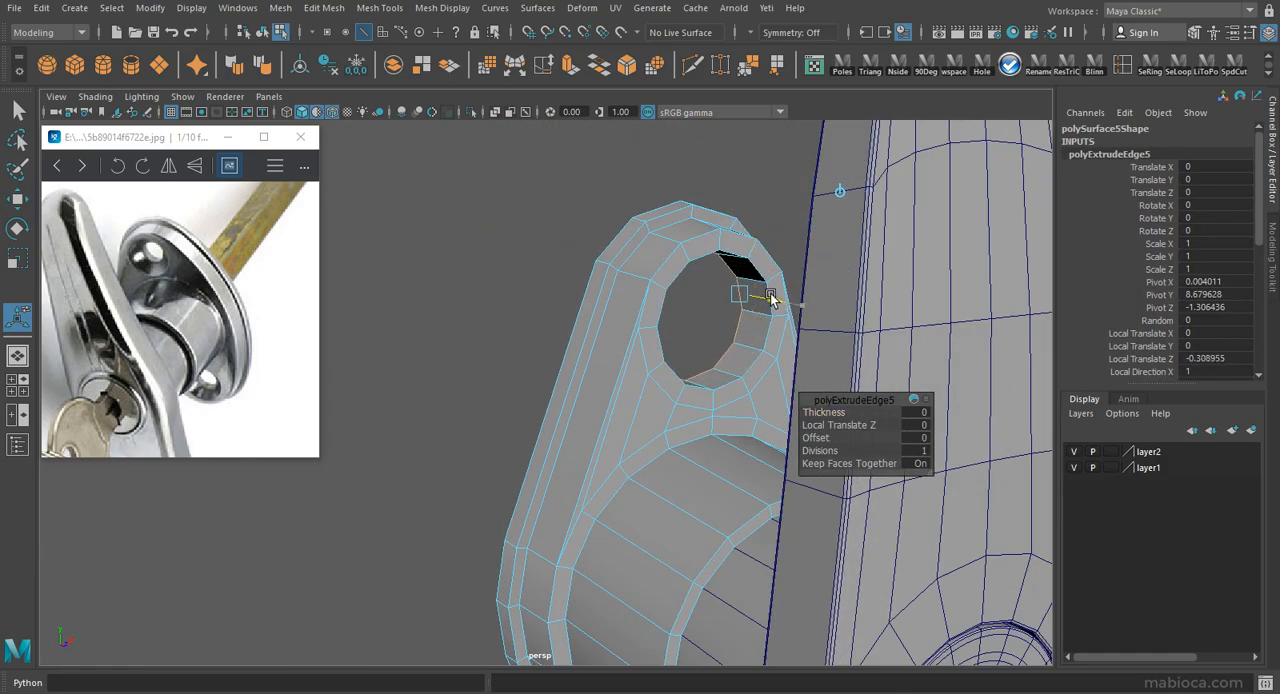
{"action": "left_click_drag", "start_coordinate": [684, 318], "coordinate": [668, 324]}
{"action": "middle_click_drag", "start_coordinate": [735, 560], "coordinate": [717, 249], "text": "alt"}
{"action": "left_click_drag", "start_coordinate": [717, 249], "coordinate": [645, 285], "text": "alt"}
Select the rear edges of both screw holes and extrude them to add an inner ring.
{"action": "middle_click_drag", "start_coordinate": [650, 290], "coordinate": [690, 640], "text": "alt"}
{"action": "left_click_drag", "start_coordinate": [695, 388], "coordinate": [508, 409], "text": "alt"}
{"action": "key", "text": "space"}
Adjust the depth of the new screw-hole rings against the flange thickness.
{"action": "key", "text": "space"}
{"action": "middle_click_drag", "start_coordinate": [552, 352], "coordinate": [815, 297], "text": "alt"}
{"action": "right_click_drag", "start_coordinate": [815, 297], "coordinate": [853, 443], "text": "alt"}
{"action": "mouse_move", "coordinate": [810, 386]}
{"action": "left_mouse_down"}
{"action": "mouse_move", "coordinate": [811, 410]}
{"action": "mouse_move", "coordinate": [816, 372]}
{"action": "left_mouse_up"}
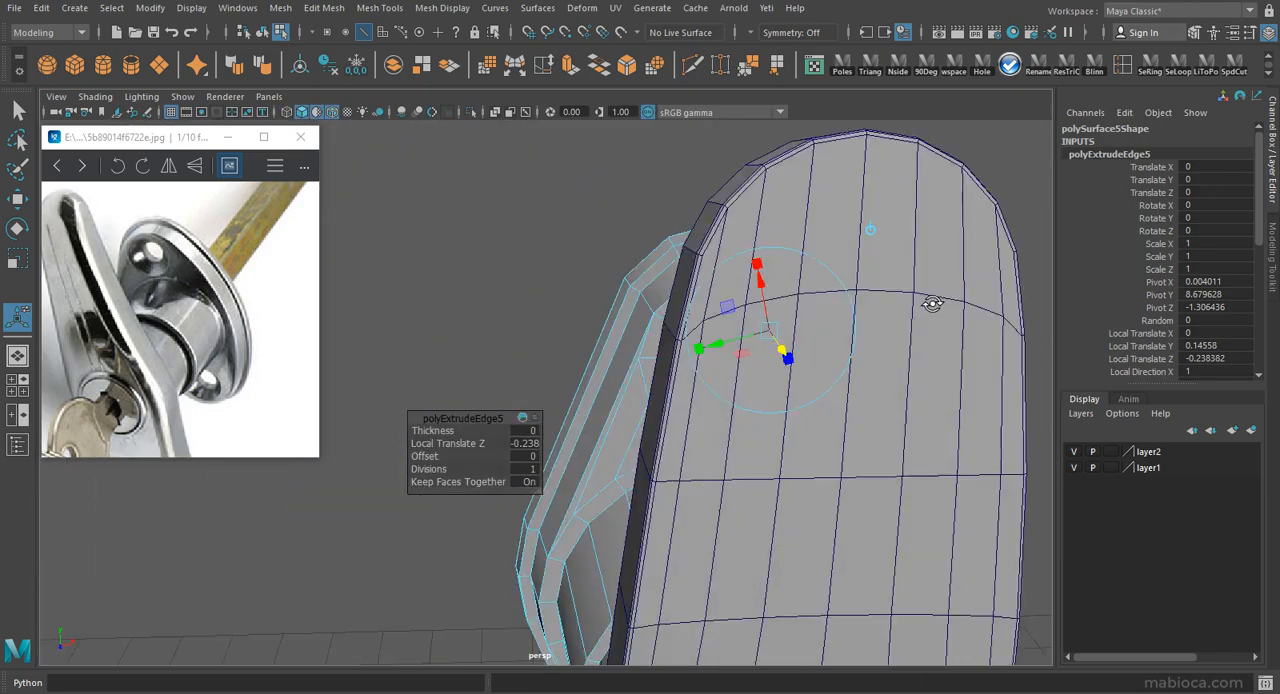
{"action": "left_click_drag", "start_coordinate": [928, 300], "coordinate": [714, 86], "text": "alt"}
{"action": "key", "text": "ctrl+e"}
{"action": "left_click_drag", "start_coordinate": [738, 360], "coordinate": [771, 404], "text": "alt"}
{"action": "key", "text": "w"}
{"action": "left_click_drag", "start_coordinate": [726, 564], "coordinate": [700, 553]}
{"action": "left_click_drag", "start_coordinate": [700, 553], "coordinate": [785, 530], "text": "alt"}
{"action": "key", "text": "space"}
{"action": "key", "text": "space"}
{"action": "middle_click_drag", "start_coordinate": [732, 383], "coordinate": [758, 403], "text": "alt"}
{"action": "key", "text": "space"}
{"action": "key", "text": "space"}
{"action": "mouse_move", "coordinate": [752, 314]}
{"action": "left_mouse_down", "text": "alt"}
{"action": "mouse_move", "coordinate": [612, 429]}
{"action": "mouse_move", "coordinate": [771, 371]}
{"action": "mouse_move", "coordinate": [520, 112]}
{"action": "left_mouse_up", "text": "alt"}
{"action": "right_click_drag", "start_coordinate": [520, 112], "coordinate": [566, 132], "text": "alt"}
{"action": "left_click_drag", "start_coordinate": [566, 132], "coordinate": [651, 257], "text": "alt"}
Narrow the inner rings of both screw holes so their walls taper like a countersink, and clear the flange's history.
{"action": "key", "text": "space"}
{"action": "key", "text": "space"}
{"action": "left_click_drag", "start_coordinate": [422, 323], "coordinate": [790, 372]}
{"action": "right_click_drag", "start_coordinate": [568, 347], "coordinate": [800, 300], "text": "alt"}
{"action": "middle_click_drag", "start_coordinate": [800, 300], "coordinate": [579, 606], "text": "alt"}
{"action": "right_click_drag", "start_coordinate": [579, 606], "coordinate": [480, 560], "text": "alt"}
{"action": "middle_click_drag", "start_coordinate": [990, 390], "coordinate": [878, 463], "text": "alt"}
{"action": "key", "text": "space"}
{"action": "key", "text": "space"}
{"action": "left_click_drag", "start_coordinate": [757, 314], "coordinate": [502, 318], "text": "alt"}
{"action": "right_click_drag", "start_coordinate": [502, 318], "coordinate": [532, 285]}
{"action": "left_click_drag", "start_coordinate": [532, 285], "coordinate": [486, 341], "text": "alt"}
{"action": "right_click_drag", "start_coordinate": [486, 341], "coordinate": [591, 314], "text": "alt"}
{"action": "mouse_move", "coordinate": [591, 314]}
{"action": "left_mouse_down", "text": "alt"}
{"action": "mouse_move", "coordinate": [555, 342]}
{"action": "mouse_move", "coordinate": [606, 320]}
{"action": "mouse_move", "coordinate": [591, 363]}
{"action": "mouse_move", "coordinate": [617, 309]}
{"action": "mouse_move", "coordinate": [622, 340]}
{"action": "mouse_move", "coordinate": [685, 432]}
{"action": "left_mouse_up", "text": "alt"}
{"action": "right_click_drag", "start_coordinate": [685, 432], "coordinate": [737, 460], "text": "alt"}
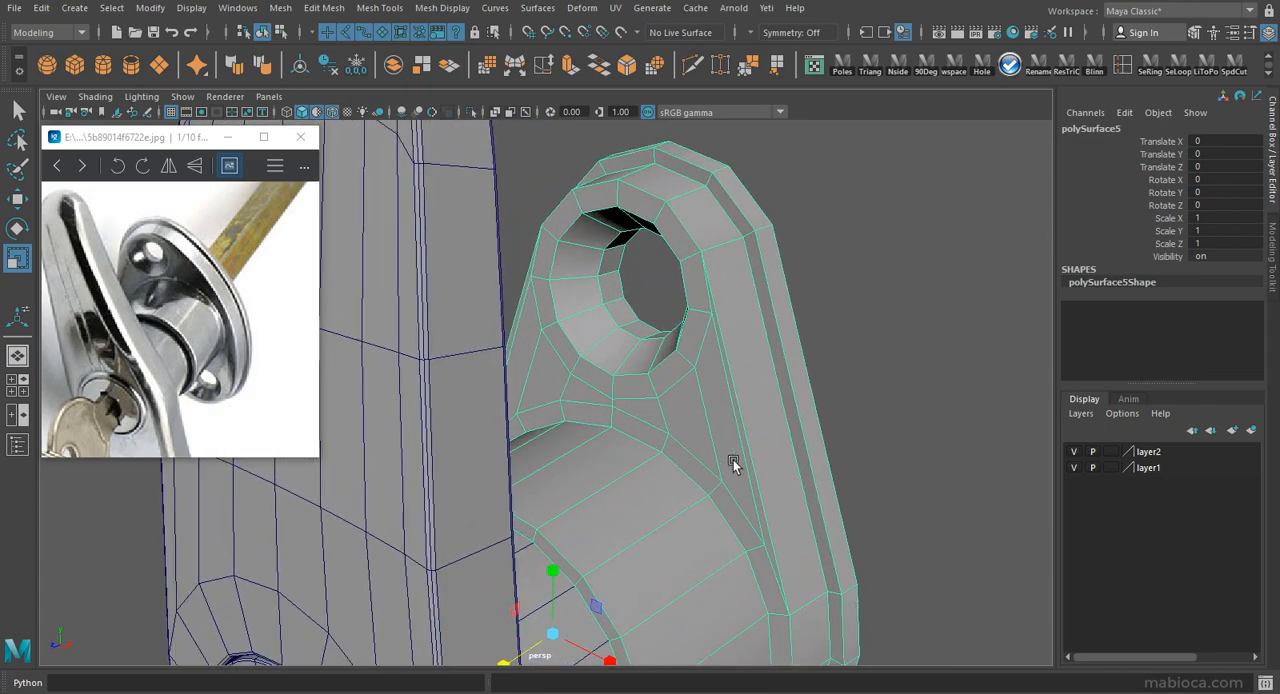
Select the innermost face rings of both screw holes and extrude them inward to form a narrow lip.
{"action": "key", "text": "F11"}
{"action": "left_click", "coordinate": [617, 313]}
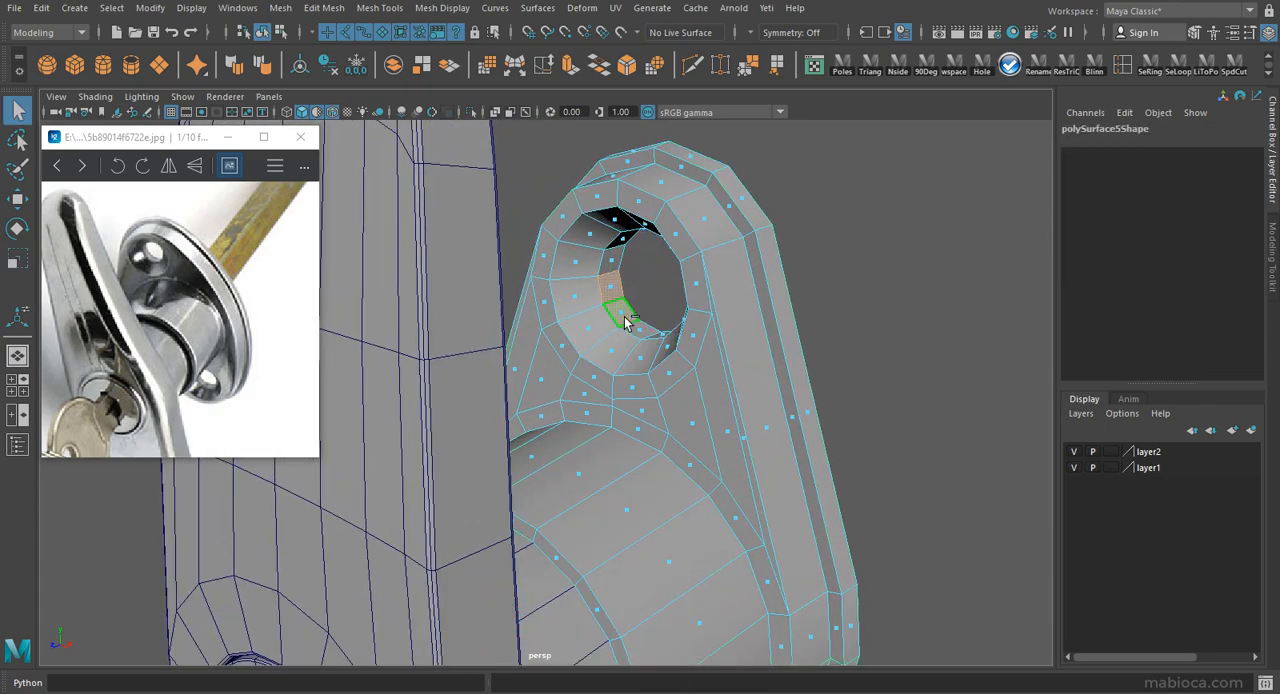
{"action": "middle_click_drag", "start_coordinate": [625, 323], "coordinate": [604, 170], "text": "alt"}
{"action": "left_click_drag", "start_coordinate": [604, 170], "coordinate": [580, 488], "text": "alt"}
{"action": "key", "text": "ctrl+e"}
{"action": "left_click_drag", "start_coordinate": [659, 340], "coordinate": [640, 491], "text": "alt"}
Bevel the edge loops around the screw holes, the stepped rim and the cylinder, and adjust the bevel's Fraction.
{"action": "right_click_drag", "start_coordinate": [585, 268], "coordinate": [547, 307]}
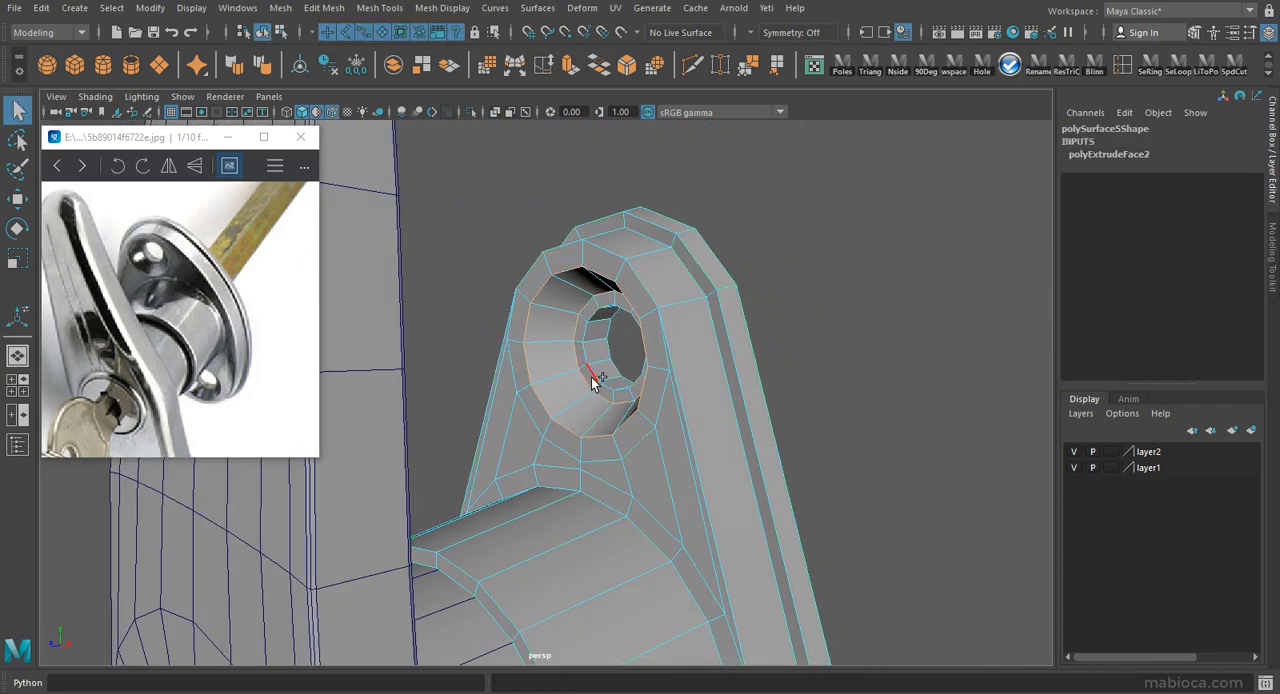
{"action": "left_click_drag", "start_coordinate": [612, 364], "coordinate": [583, 425], "text": "alt"}
{"action": "left_click_drag", "start_coordinate": [613, 475], "coordinate": [500, 457], "text": "alt"}
{"action": "left_click_drag", "start_coordinate": [614, 449], "coordinate": [325, 440], "text": "alt"}
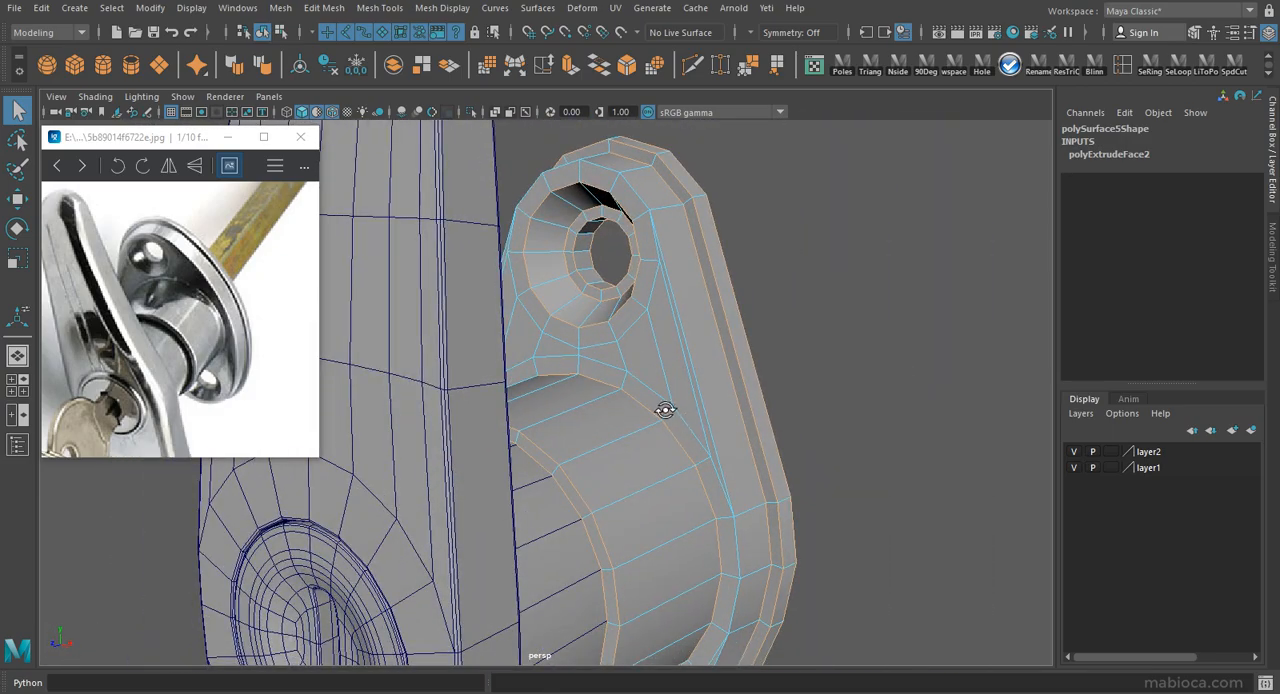
{"action": "left_click_drag", "start_coordinate": [668, 409], "coordinate": [640, 370], "text": "alt"}
{"action": "left_click", "coordinate": [627, 66]}
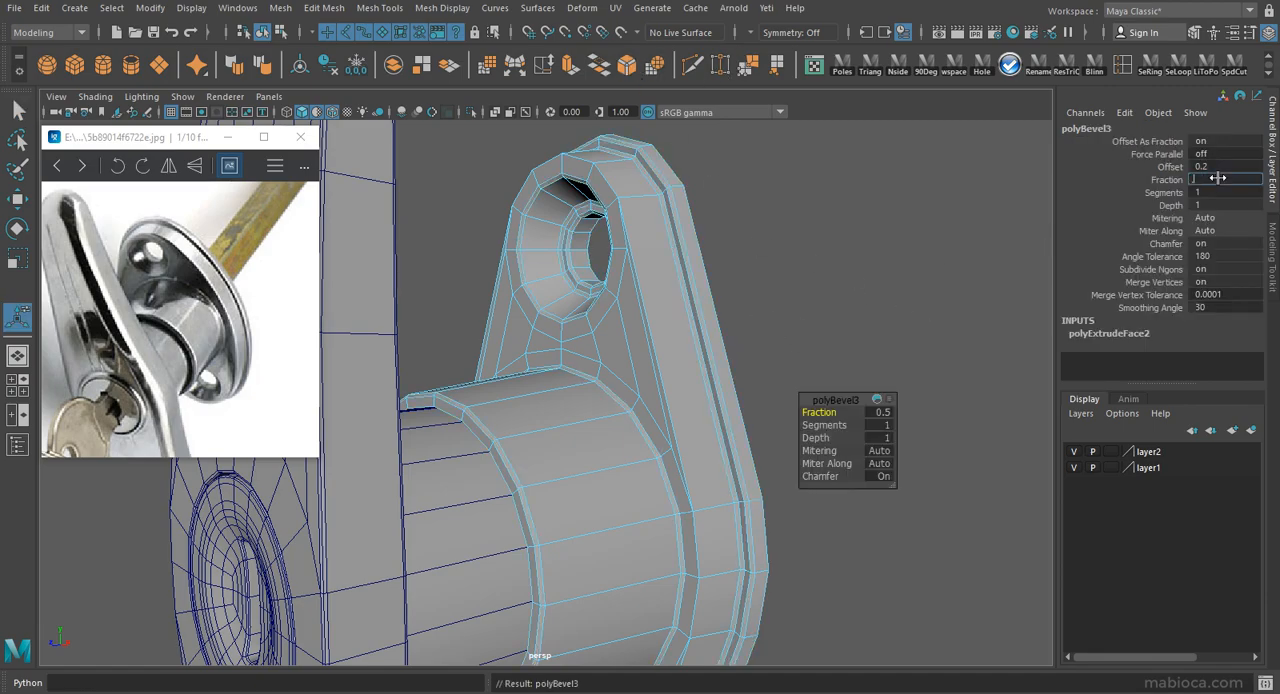
{"action": "mouse_move", "coordinate": [645, 238]}
{"action": "left_mouse_down", "text": "alt"}
{"action": "mouse_move", "coordinate": [574, 266]}
{"action": "mouse_move", "coordinate": [822, 318]}
{"action": "mouse_move", "coordinate": [641, 256]}
{"action": "left_mouse_up", "text": "alt"}
Bevel the front outer edge loop of the flange with a Fraction of 0.05.
{"action": "key", "text": "q"}
{"action": "double_click", "coordinate": [594, 173]}
{"action": "left_click_drag", "start_coordinate": [668, 380], "coordinate": [703, 310], "text": "alt"}
{"action": "left_click_drag", "start_coordinate": [626, 580], "coordinate": [550, 284], "text": "alt"}
{"action": "key", "text": "ctrl+z"}
{"action": "left_click_drag", "start_coordinate": [751, 221], "coordinate": [740, 223], "text": "alt"}
{"action": "left_click", "coordinate": [655, 66]}
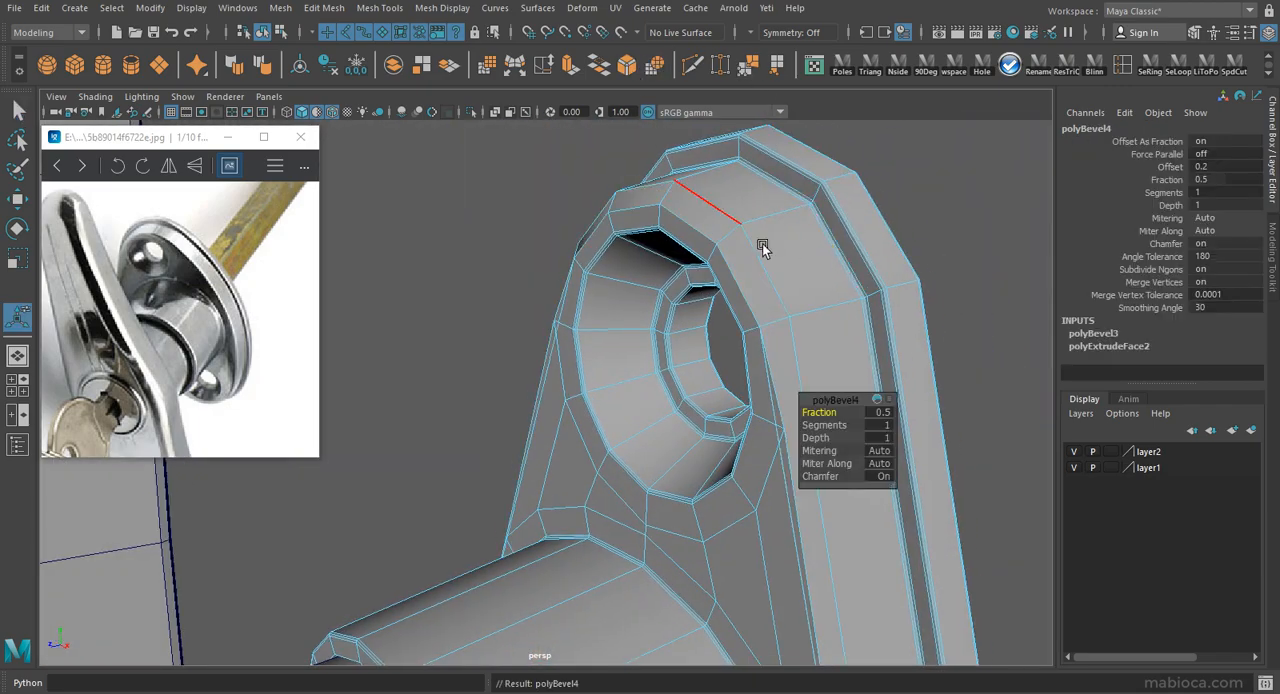
{"action": "mouse_move", "coordinate": [778, 285]}
{"action": "left_mouse_down", "text": "alt"}
{"action": "mouse_move", "coordinate": [803, 209]}
{"action": "mouse_move", "coordinate": [785, 265]}
{"action": "left_mouse_up", "text": "alt"}
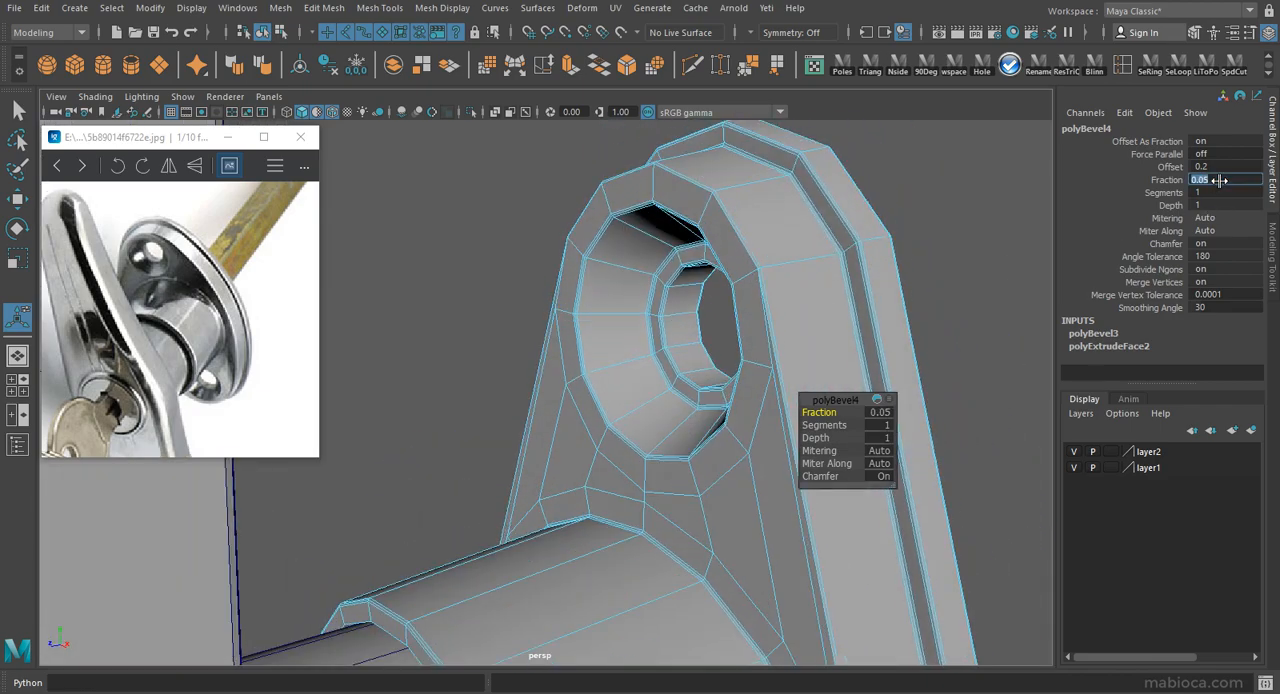
{"action": "left_click_drag", "start_coordinate": [700, 262], "coordinate": [637, 291], "text": "alt"}
{"action": "right_click_drag", "start_coordinate": [637, 291], "coordinate": [758, 291], "text": "alt"}
{"action": "left_click_drag", "start_coordinate": [758, 291], "coordinate": [823, 334], "text": "alt"}
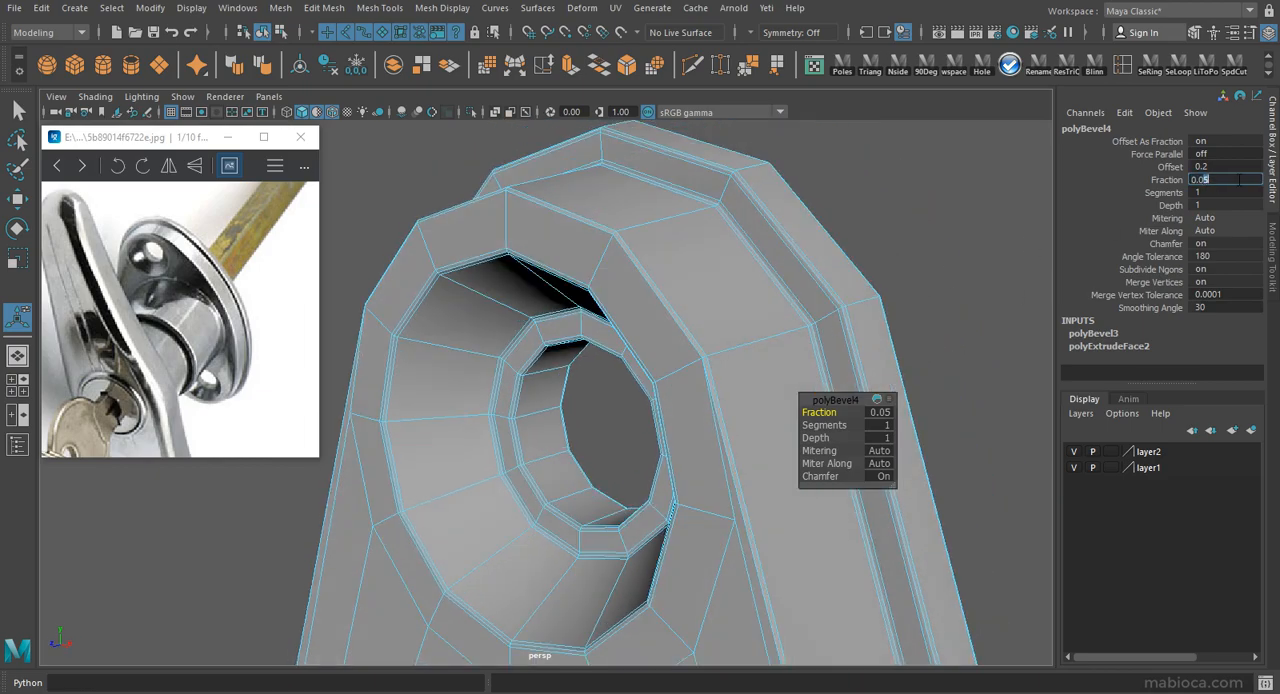
Preview the flange and handle parts smoothed and examine the shading around the bevelled holes and rim.
{"action": "left_click_drag", "start_coordinate": [760, 335], "coordinate": [470, 349], "text": "alt"}
{"action": "double_click", "coordinate": [662, 290]}
{"action": "key", "text": "r"}
{"action": "mouse_move", "coordinate": [553, 228]}
{"action": "left_mouse_down", "text": "alt"}
{"action": "mouse_move", "coordinate": [677, 380]}
{"action": "mouse_move", "coordinate": [700, 271]}
{"action": "mouse_move", "coordinate": [666, 346]}
{"action": "mouse_move", "coordinate": [617, 313]}
{"action": "left_mouse_up", "text": "alt"}
{"action": "right_click_drag", "start_coordinate": [617, 313], "coordinate": [700, 262]}
{"action": "key", "text": "3"}
{"action": "left_click", "coordinate": [850, 299]}
{"action": "mouse_move", "coordinate": [850, 299]}
{"action": "left_mouse_down", "text": "alt"}
{"action": "mouse_move", "coordinate": [474, 291]}
{"action": "mouse_move", "coordinate": [711, 328]}
{"action": "mouse_move", "coordinate": [608, 357]}
{"action": "mouse_move", "coordinate": [474, 323]}
{"action": "left_mouse_up", "text": "alt"}
{"action": "key", "text": "alt+5"}
{"action": "left_click", "coordinate": [474, 323]}
{"action": "key", "text": "3"}
{"action": "left_click", "coordinate": [690, 345]}
{"action": "left_click_drag", "start_coordinate": [690, 345], "coordinate": [600, 400], "text": "alt"}
{"action": "right_click_drag", "start_coordinate": [600, 400], "coordinate": [713, 456], "text": "alt"}
{"action": "left_click_drag", "start_coordinate": [713, 456], "coordinate": [618, 346], "text": "alt"}
{"action": "right_click_drag", "start_coordinate": [618, 346], "coordinate": [696, 455], "text": "alt"}
{"action": "left_click", "coordinate": [625, 404]}
Switch the flange to unsmoothed display, delete the extra bevel edge loops around the screw holes and clear its history.
{"action": "key", "text": "1"}
{"action": "right_click_drag", "start_coordinate": [625, 404], "coordinate": [950, 492], "text": "alt"}
{"action": "key", "text": "F10"}
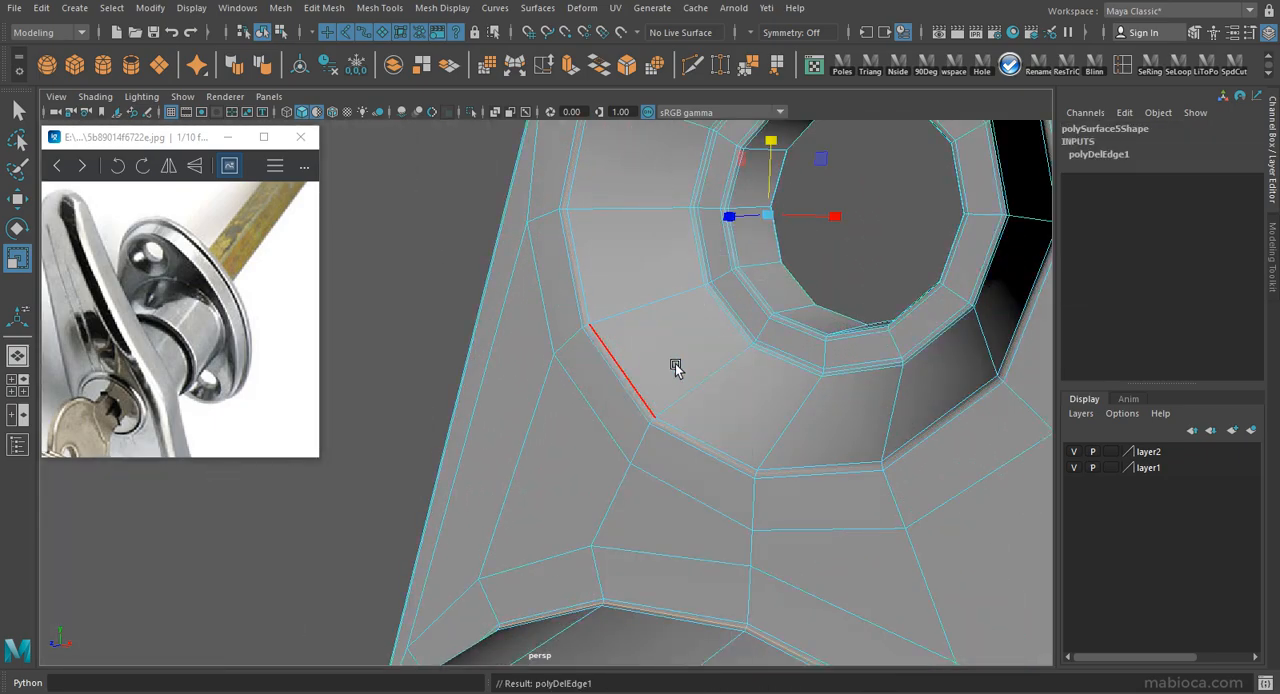
{"action": "right_click_drag", "start_coordinate": [783, 357], "coordinate": [563, 434], "text": "alt"}
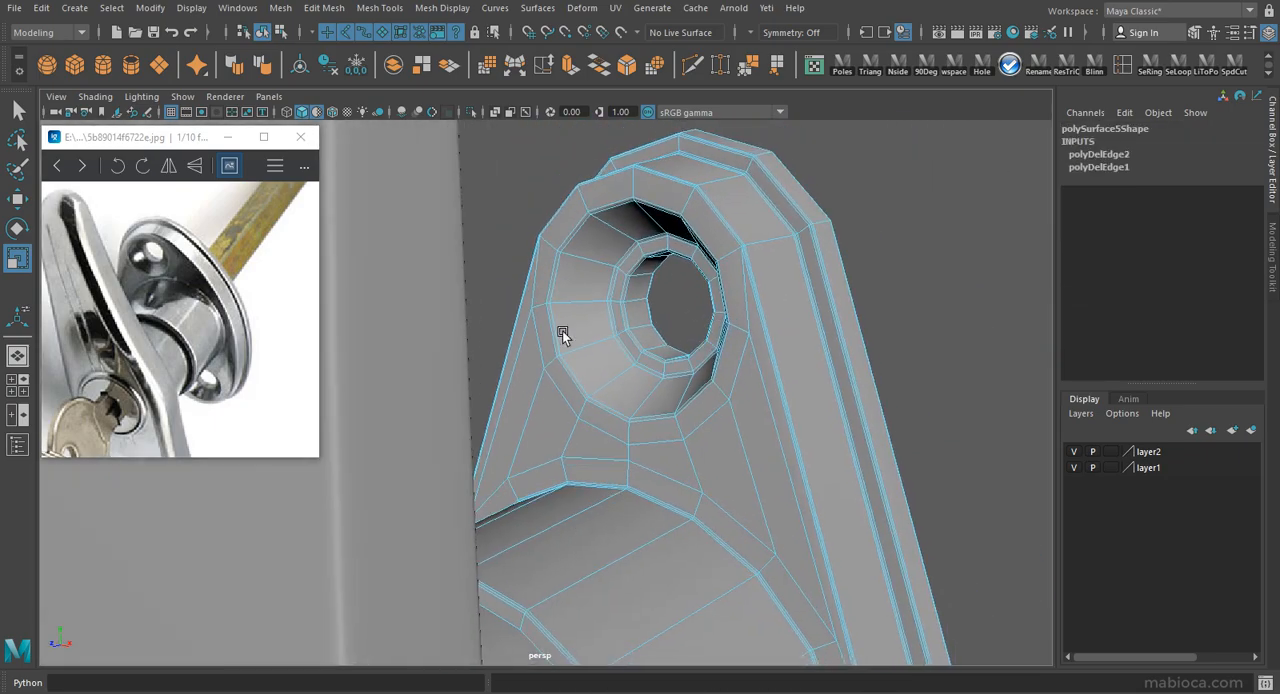
{"action": "left_click_drag", "start_coordinate": [563, 434], "coordinate": [586, 240], "text": "alt"}
{"action": "right_click_drag", "start_coordinate": [586, 240], "coordinate": [600, 312], "text": "alt"}
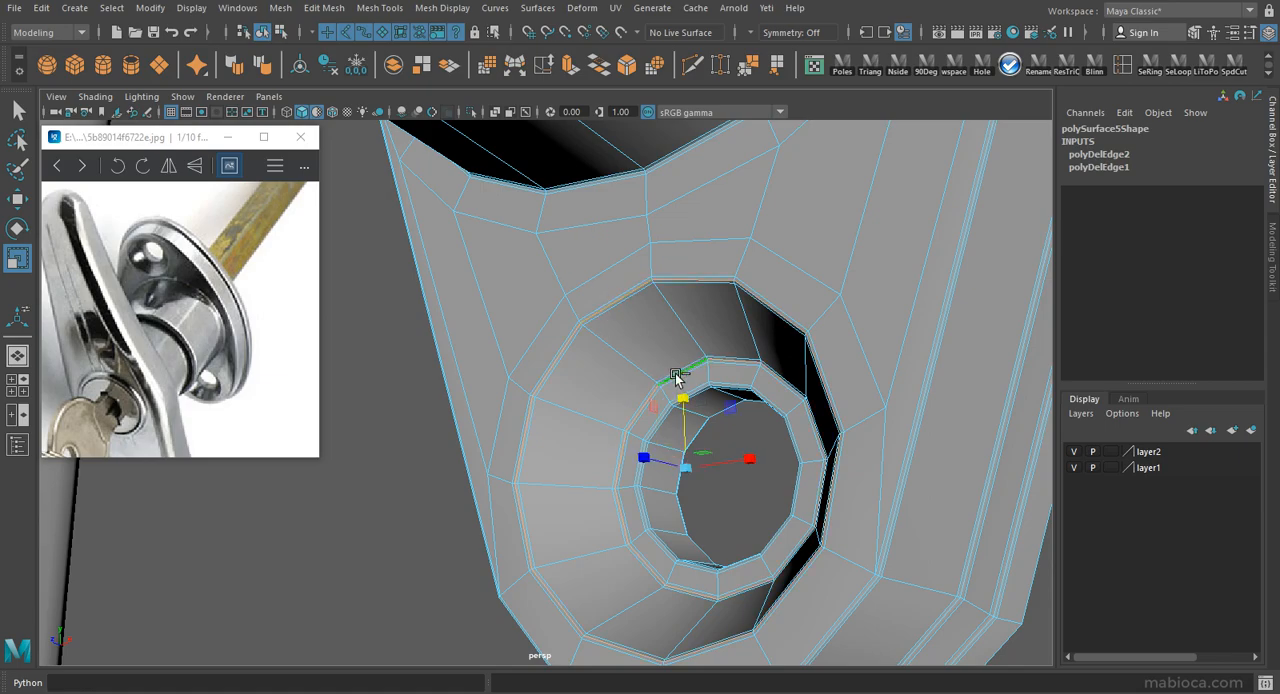
{"action": "key", "text": "ctrl+Delete"}
{"action": "key", "text": "F8"}
{"action": "key", "text": "alt+shift+d"}
Preview the flange smoothed and examine its screw holes and rim alongside the handle.
{"action": "key", "text": "3"}
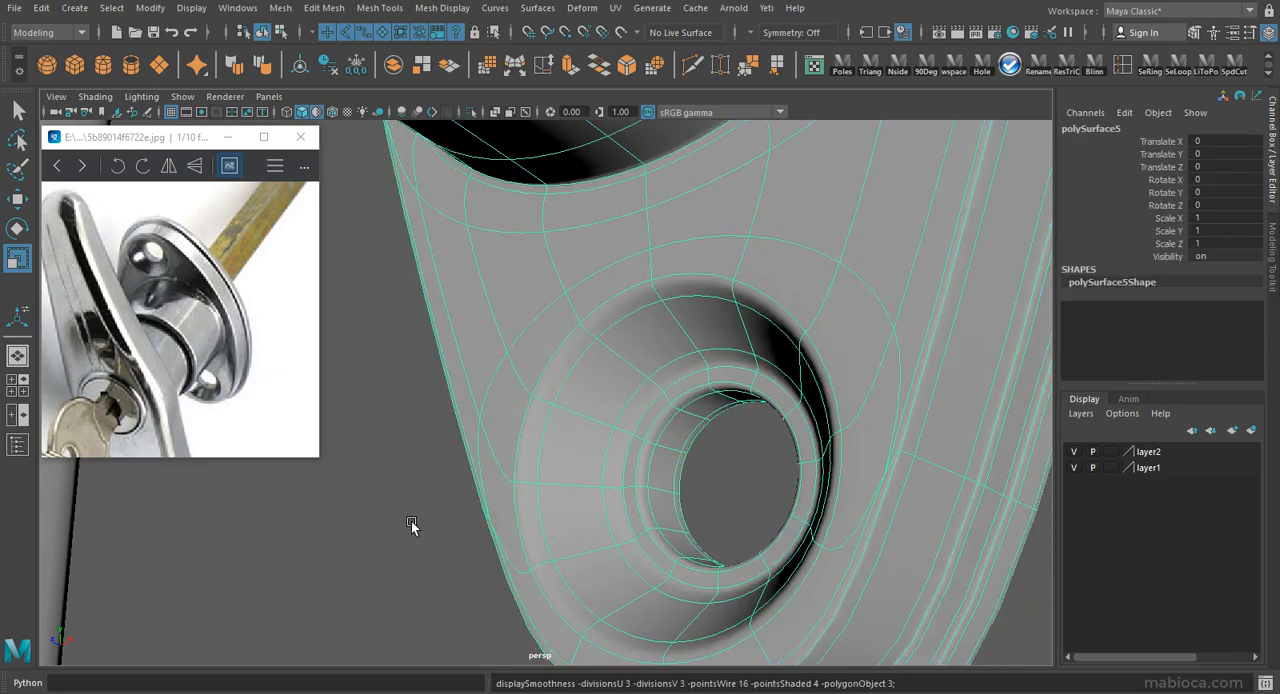
{"action": "left_click", "coordinate": [411, 521]}
{"action": "left_click_drag", "start_coordinate": [411, 521], "coordinate": [546, 480], "text": "alt"}
{"action": "left_click", "coordinate": [541, 500]}
{"action": "key", "text": "1"}
{"action": "scroll", "coordinate": [622, 495], "scroll_direction": "down", "scroll_amount": 6}
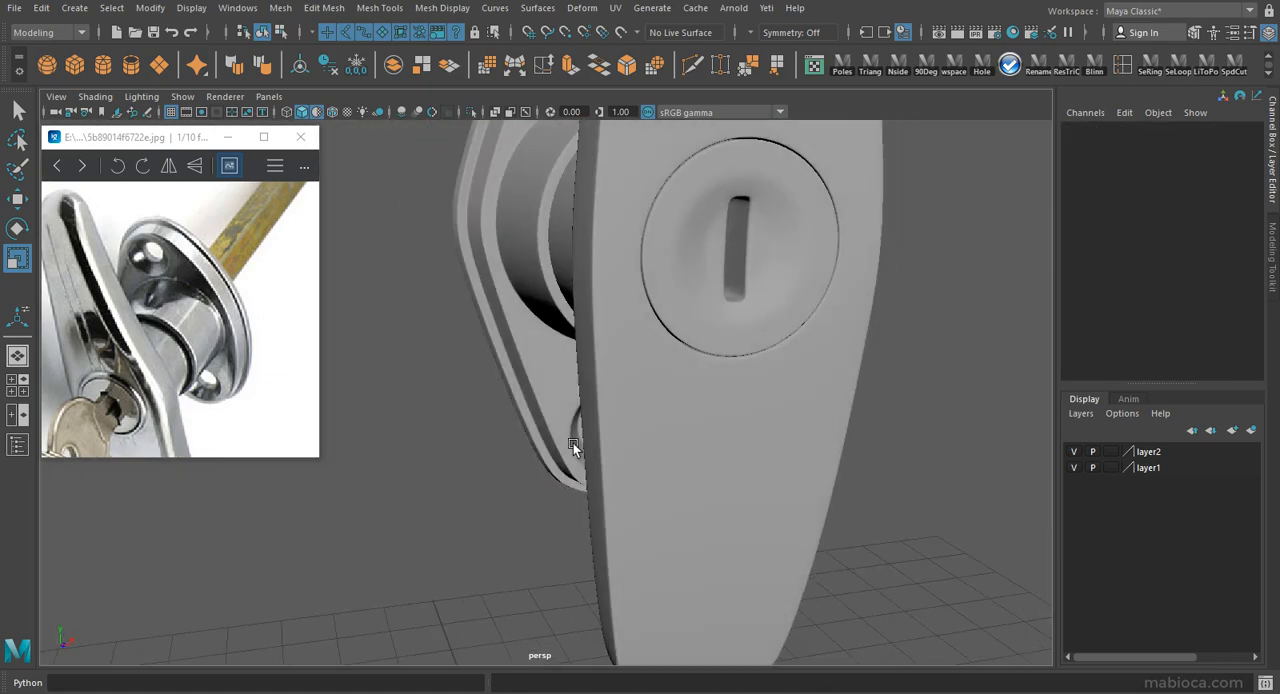
{"action": "left_click_drag", "start_coordinate": [579, 456], "coordinate": [408, 383], "text": "alt"}
{"action": "scroll", "coordinate": [640, 450], "scroll_direction": "up", "scroll_amount": 6}
{"action": "left_click_drag", "start_coordinate": [667, 464], "coordinate": [690, 391], "text": "alt"}
Return the flange to unsmoothed display and delete the surplus bevel edge loop along the tabs' front outer edge.
{"action": "left_click", "coordinate": [722, 448]}
{"action": "key", "text": "1"}
{"action": "scroll", "coordinate": [740, 400], "scroll_direction": "up", "scroll_amount": 4}
{"action": "right_click_drag", "start_coordinate": [791, 263], "coordinate": [791, 220]}
{"action": "double_click", "coordinate": [806, 388]}
{"action": "scroll", "coordinate": [700, 290], "scroll_direction": "down", "scroll_amount": 5}
{"action": "left_click_drag", "start_coordinate": [674, 263], "coordinate": [790, 400], "text": "alt"}
{"action": "scroll", "coordinate": [800, 450], "scroll_direction": "up", "scroll_amount": 5}
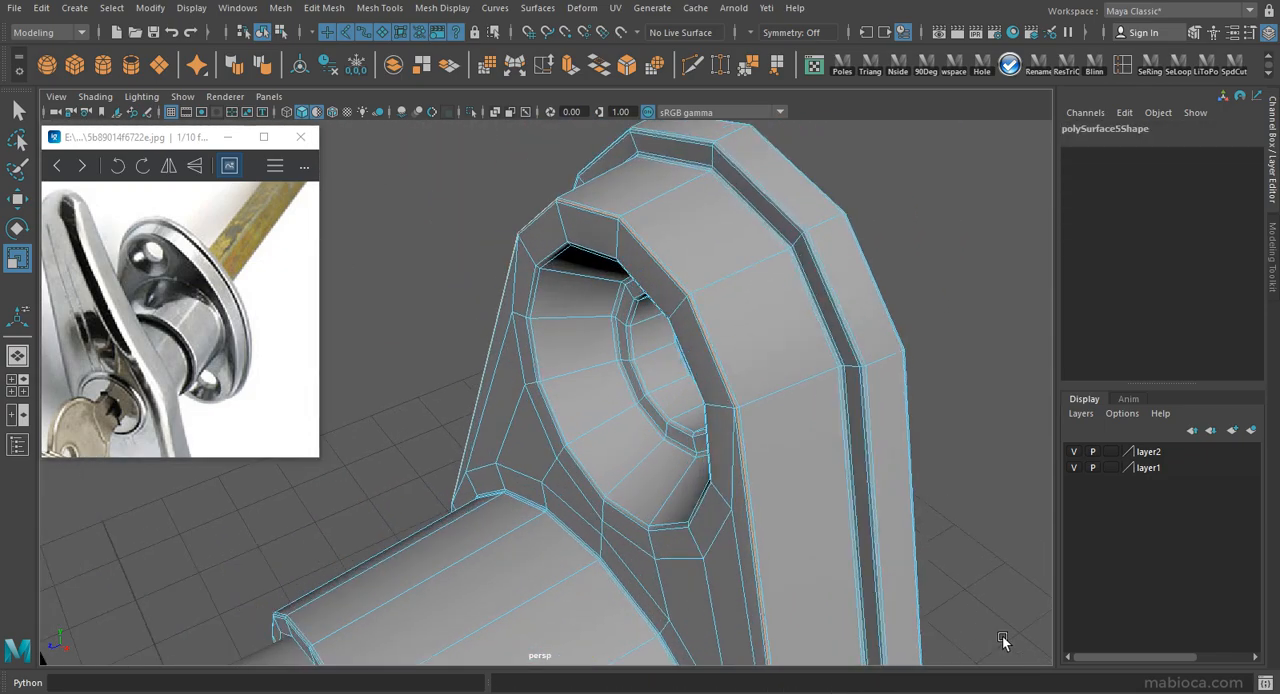
{"action": "key", "text": "ctrl+Delete"}
Preview the flange smoothed again and examine the front outer edge of its tabs.
{"action": "right_click_drag", "start_coordinate": [945, 300], "coordinate": [990, 240]}
{"action": "key", "text": "3"}
{"action": "left_click", "coordinate": [973, 231]}
{"action": "scroll", "coordinate": [800, 235], "scroll_direction": "down", "scroll_amount": 5}
{"action": "left_click_drag", "start_coordinate": [640, 290], "coordinate": [663, 405], "text": "alt"}
{"action": "scroll", "coordinate": [529, 233], "scroll_direction": "down", "scroll_amount": 5}
{"action": "scroll", "coordinate": [758, 522], "scroll_direction": "up", "scroll_amount": 5}
{"action": "left_click", "coordinate": [730, 475]}
Return the flange to unsmoothed display and delete a further surplus edge loop on the rim beside the cylinder.
{"action": "key", "text": "1"}
{"action": "middle_click_drag", "start_coordinate": [727, 473], "coordinate": [643, 337], "text": "alt"}
{"action": "scroll", "coordinate": [680, 350], "scroll_direction": "up", "scroll_amount": 3}
{"action": "right_click_drag", "start_coordinate": [764, 385], "coordinate": [834, 271]}
{"action": "key", "text": "ctrl+Delete"}
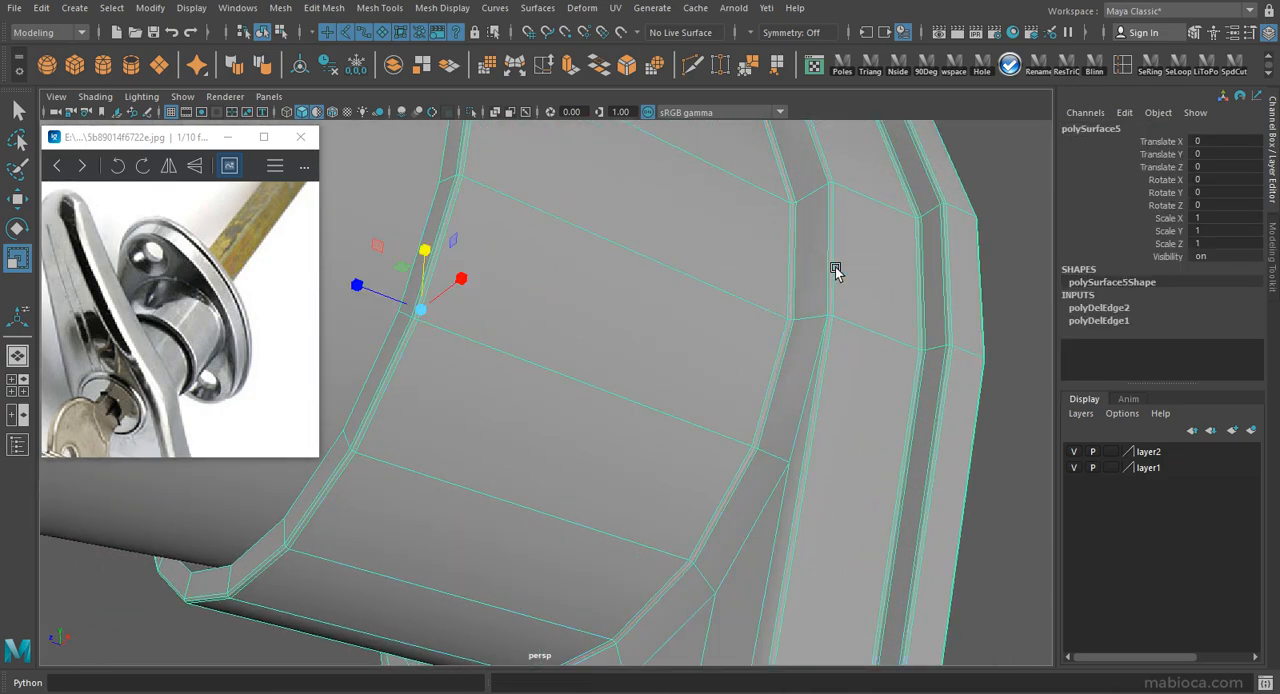
Preview the flange smoothed, examine it from further away, and return it to unsmoothed display.
{"action": "key", "text": "3"}
{"action": "left_click", "coordinate": [974, 266]}
{"action": "scroll", "coordinate": [800, 310], "scroll_direction": "down", "scroll_amount": 5}
{"action": "left_click", "coordinate": [601, 437]}
{"action": "key", "text": "1"}
Cut an extra edge into the flange with Multi-Cut, delete its construction history, and display it smoothed.
{"action": "left_click_drag", "start_coordinate": [699, 379], "coordinate": [572, 426], "text": "alt"}
{"action": "left_click", "coordinate": [692, 67]}
{"action": "mouse_move", "coordinate": [626, 322]}
{"action": "left_mouse_down", "text": "alt"}
{"action": "mouse_move", "coordinate": [689, 343]}
{"action": "mouse_move", "coordinate": [608, 290]}
{"action": "mouse_move", "coordinate": [599, 305]}
{"action": "mouse_move", "coordinate": [523, 300]}
{"action": "mouse_move", "coordinate": [612, 306]}
{"action": "left_mouse_up", "text": "alt"}
{"action": "key", "text": "w"}
{"action": "key", "text": "alt+shift+d"}
{"action": "key", "text": "3"}
{"action": "left_click", "coordinate": [690, 301]}
{"action": "scroll", "coordinate": [660, 304], "scroll_direction": "down", "scroll_amount": 5}
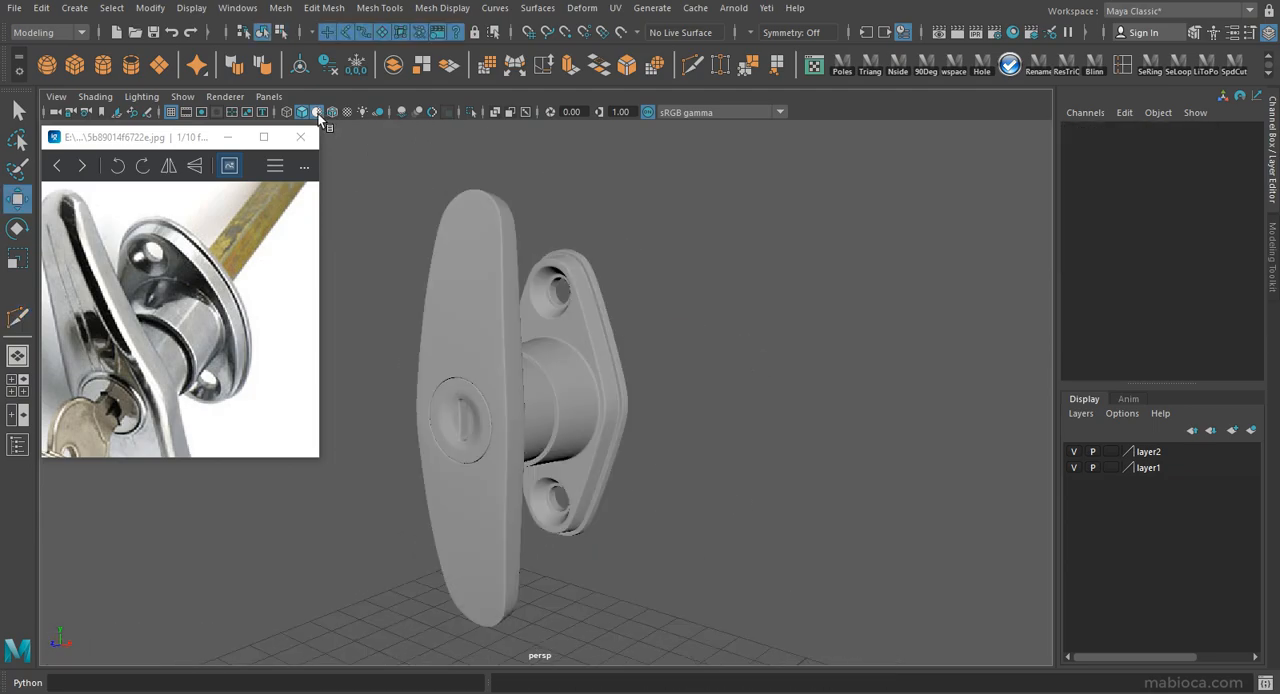
Change the viewport shading and examine the whole lock from several sides.
{"action": "left_click", "coordinate": [318, 113]}
{"action": "left_click", "coordinate": [592, 314]}
{"action": "mouse_move", "coordinate": [592, 314]}
{"action": "right_mouse_down"}
{"action": "mouse_move", "coordinate": [622, 688]}
{"action": "mouse_move", "coordinate": [712, 655]}
{"action": "right_mouse_up"}
{"action": "left_click", "coordinate": [734, 471]}
{"action": "mouse_move", "coordinate": [734, 471]}
{"action": "left_mouse_down", "text": "alt"}
{"action": "mouse_move", "coordinate": [839, 425]}
{"action": "mouse_move", "coordinate": [686, 471]}
{"action": "mouse_move", "coordinate": [806, 440]}
{"action": "mouse_move", "coordinate": [771, 431]}
{"action": "mouse_move", "coordinate": [790, 436]}
{"action": "mouse_move", "coordinate": [695, 460]}
{"action": "mouse_move", "coordinate": [508, 460]}
{"action": "mouse_move", "coordinate": [759, 445]}
{"action": "mouse_move", "coordinate": [828, 472]}
{"action": "left_mouse_up", "text": "alt"}
{"action": "scroll", "coordinate": [790, 455], "scroll_direction": "up", "scroll_amount": 2}
Group the three lock meshes, delete the leftover pPipe3 hierarchy, and ungroup the meshes to the scene's top level.
{"action": "left_click_drag", "start_coordinate": [723, 432], "coordinate": [461, 494]}
{"action": "left_click", "coordinate": [237, 8]}
{"action": "left_click", "coordinate": [274, 175]}
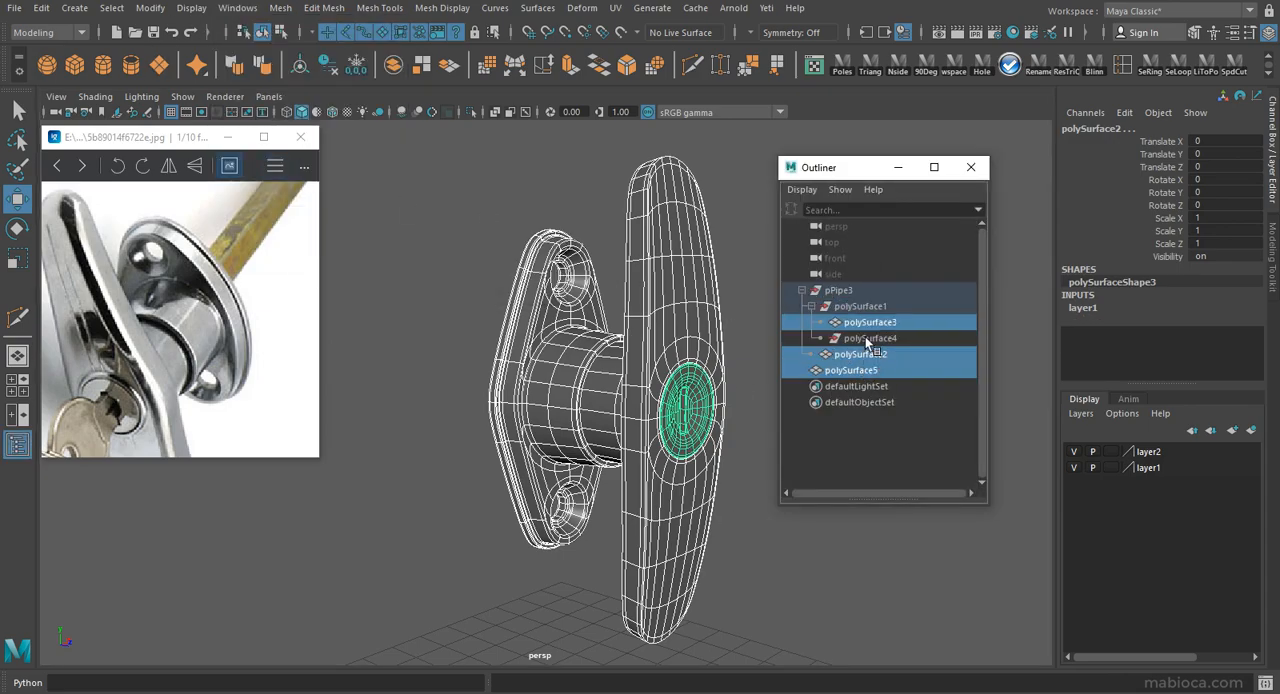
{"action": "key", "text": "ctrl+g"}
{"action": "left_click", "coordinate": [848, 293]}
{"action": "key", "text": "Delete"}
{"action": "left_click", "coordinate": [832, 293]}
{"action": "left_click", "coordinate": [41, 8]}
{"action": "left_click", "coordinate": [70, 334]}
{"action": "left_click_drag", "start_coordinate": [675, 306], "coordinate": [659, 361], "text": "alt"}
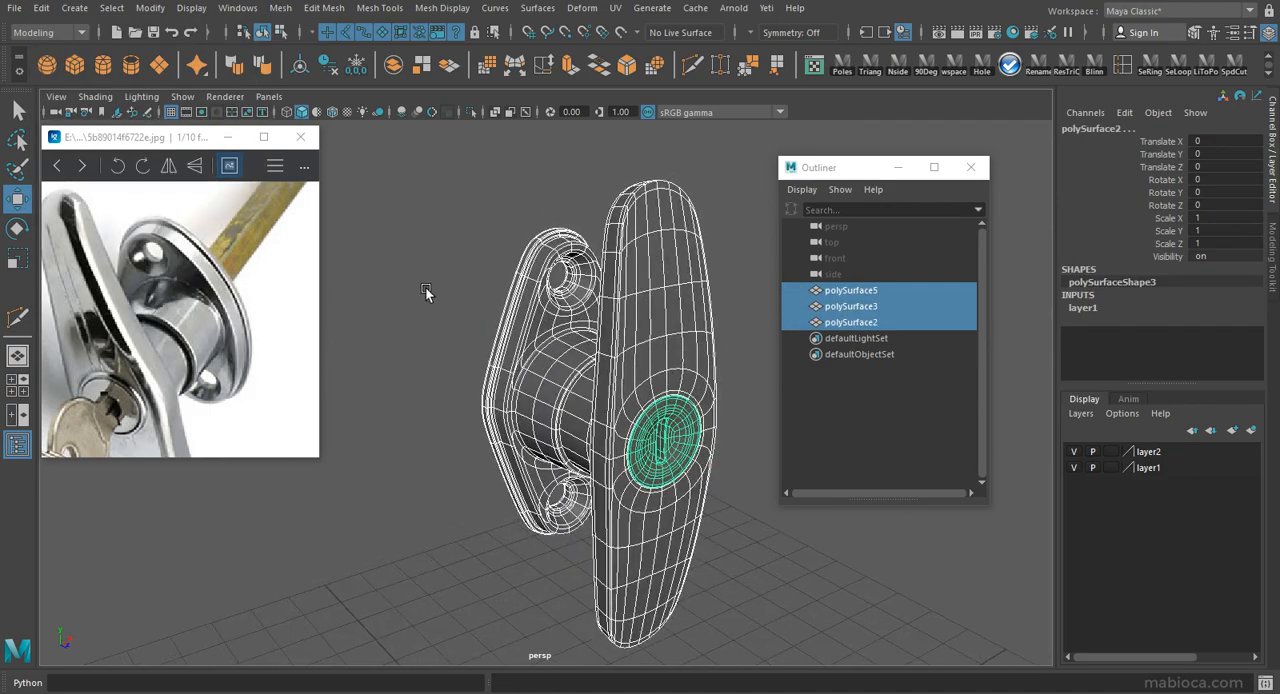
{"action": "scroll", "coordinate": [425, 288], "scroll_direction": "down", "scroll_amount": 3}
{"action": "left_click", "coordinate": [425, 288]}
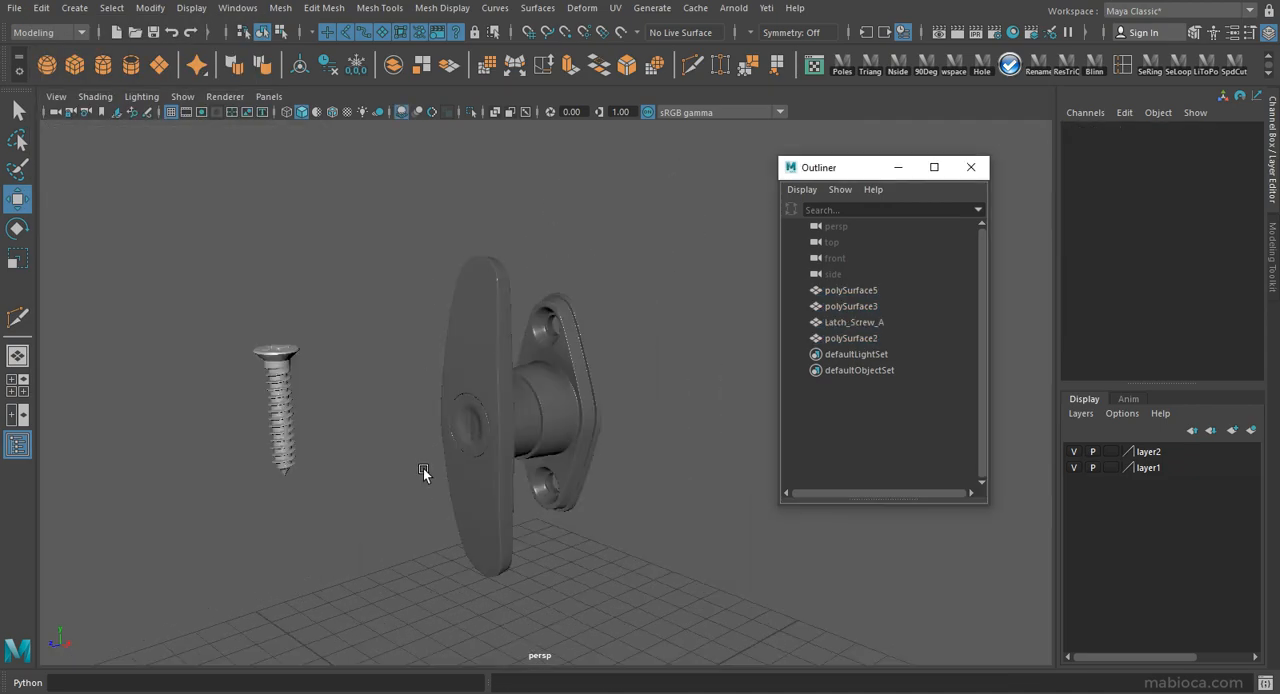
Rotate the Latch_Screw_A screw 90 degrees about the X axis so its head faces forward, and close the Outliner.
{"action": "scroll", "coordinate": [357, 452], "scroll_direction": "up", "scroll_amount": 4}
{"action": "middle_click_drag", "start_coordinate": [357, 452], "coordinate": [600, 452], "text": "alt"}
{"action": "left_click", "coordinate": [346, 388]}
{"action": "key", "text": "e"}
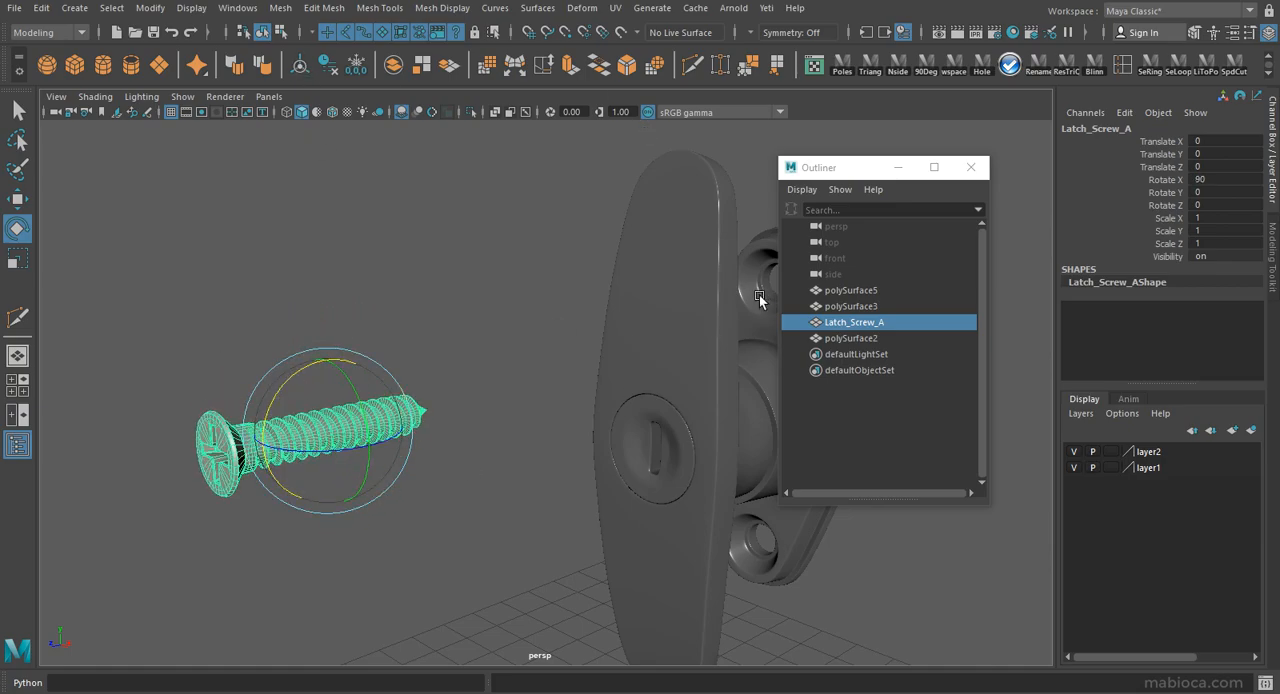
{"action": "left_click", "coordinate": [970, 167]}
Move the screw onto the flange's upper hole in the front view, centring it at about X 1.61, Y 1.24.
{"action": "left_click_drag", "start_coordinate": [688, 362], "coordinate": [717, 356]}
{"action": "key", "text": "space"}
{"action": "key", "text": "space"}
{"action": "left_click_drag", "start_coordinate": [166, 550], "coordinate": [467, 327]}
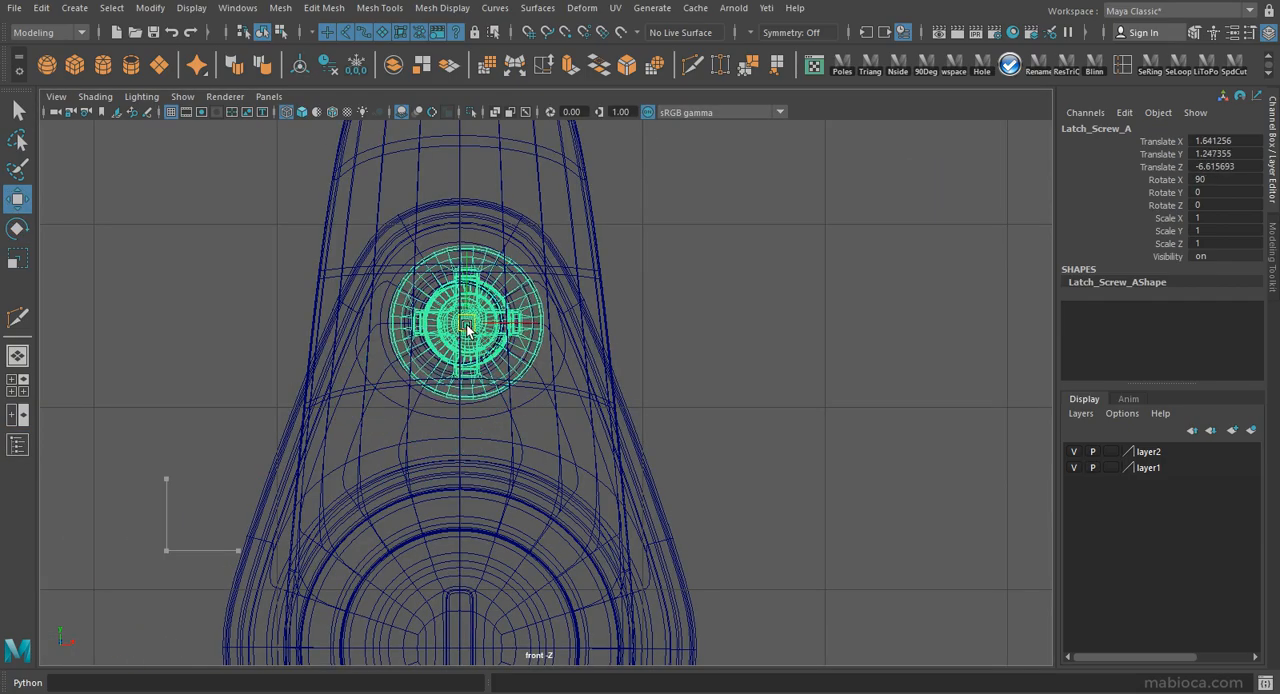
{"action": "key", "text": "f"}
{"action": "left_click_drag", "start_coordinate": [557, 391], "coordinate": [553, 313]}
{"action": "left_click_drag", "start_coordinate": [632, 388], "coordinate": [633, 388]}
Scale the screw uniformly to about 0.812 so its head fits the upper countersunk hole.
{"action": "key", "text": "space"}
{"action": "key", "text": "space"}
{"action": "key", "text": "f"}
{"action": "key", "text": "r"}
{"action": "left_click_drag", "start_coordinate": [544, 392], "coordinate": [494, 391]}
{"action": "key", "text": "w"}
Seat the screw head inside the countersink in the side view, at about Z -6.52.
{"action": "key", "text": "space"}
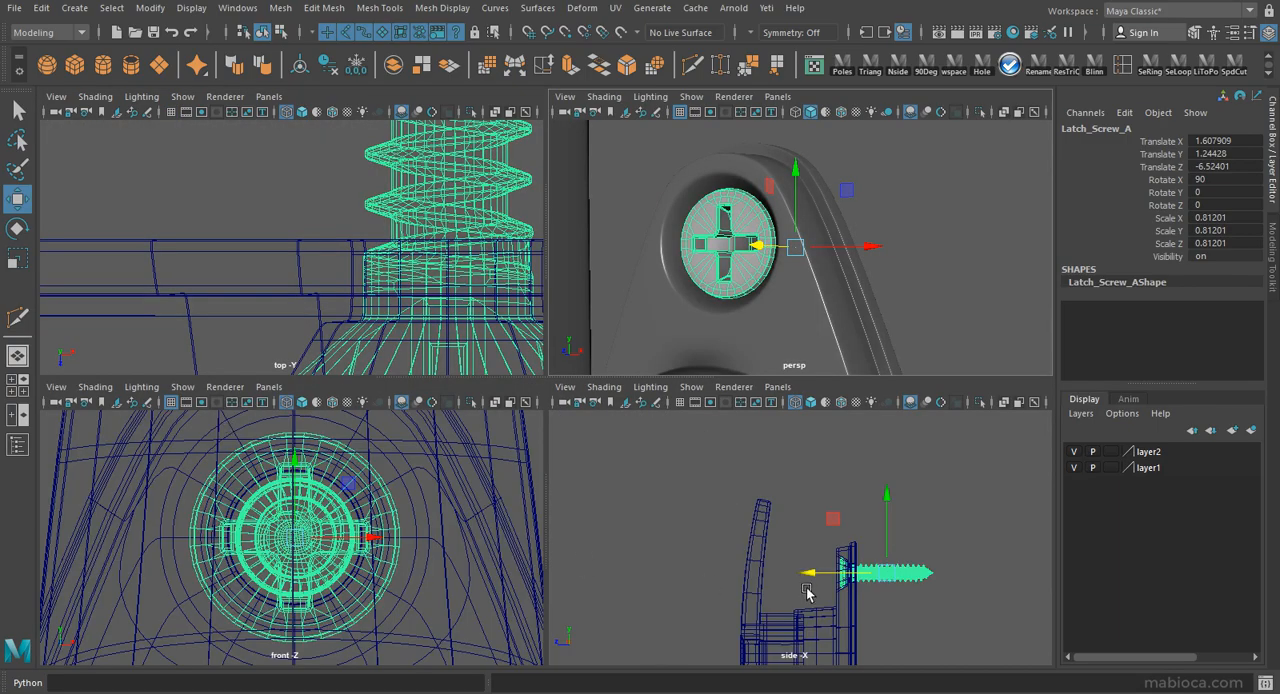
{"action": "key", "text": "space"}
{"action": "scroll", "coordinate": [700, 483], "scroll_direction": "up", "scroll_amount": 6}
{"action": "middle_click_drag", "start_coordinate": [700, 483], "coordinate": [410, 295], "text": "alt"}
{"action": "scroll", "coordinate": [430, 300], "scroll_direction": "up", "scroll_amount": 2}
{"action": "left_click_drag", "start_coordinate": [842, 456], "coordinate": [840, 458]}
Display the screw smoothed and assign a material to it.
{"action": "key", "text": "3"}
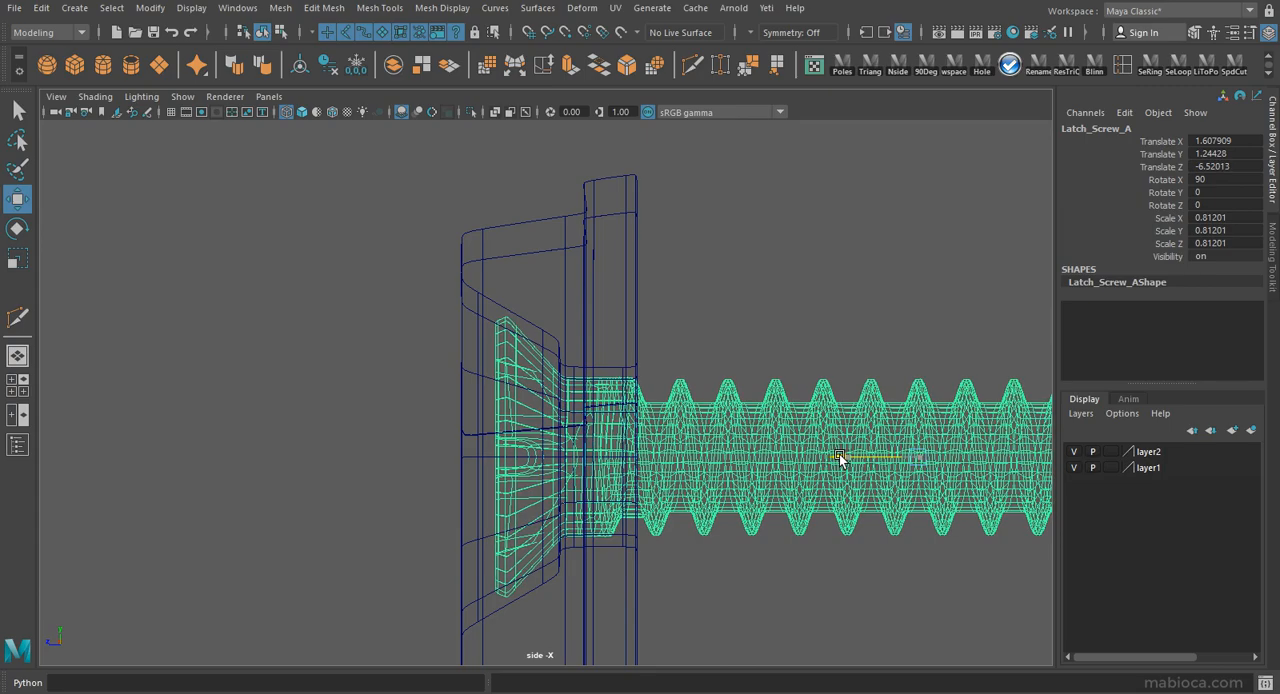
{"action": "key", "text": "space"}
{"action": "key", "text": "space"}
{"action": "left_click_drag", "start_coordinate": [620, 295], "coordinate": [557, 290], "text": "alt"}
{"action": "right_click_drag", "start_coordinate": [669, 262], "coordinate": [670, 557]}
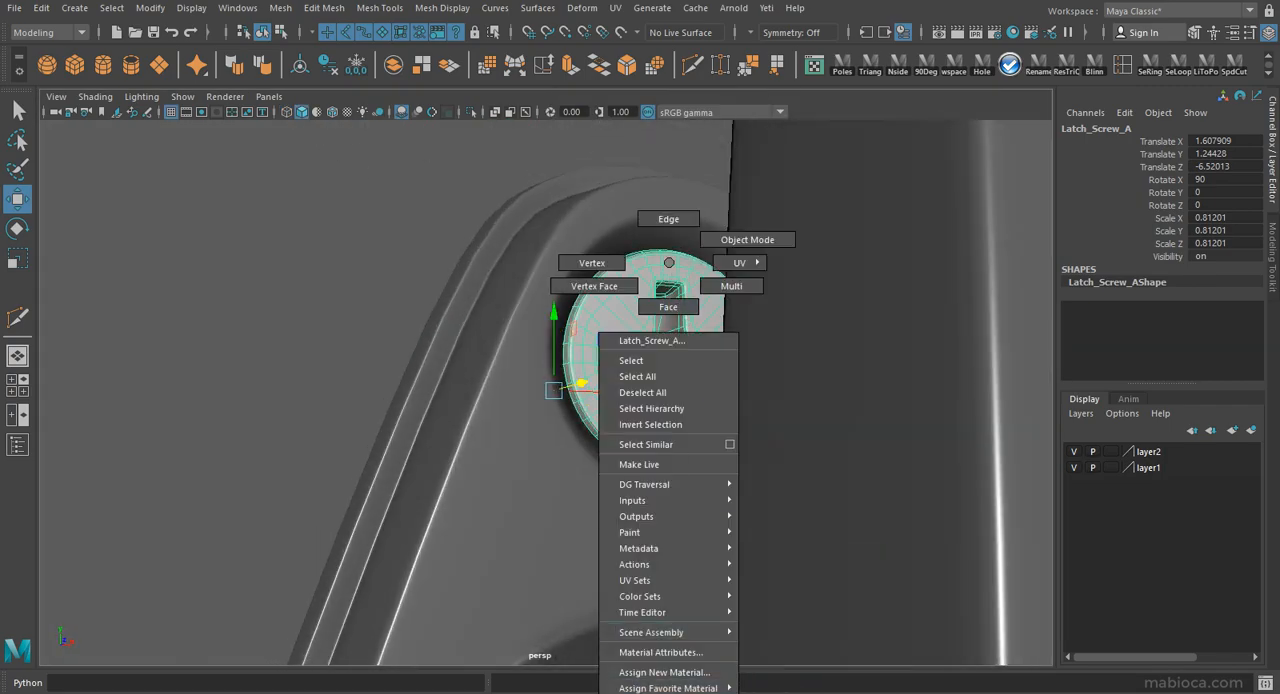
{"action": "right_click_drag", "start_coordinate": [669, 690], "coordinate": [795, 665]}
{"action": "left_click", "coordinate": [385, 395]}
Duplicate the screw and move the copy down to the flange's lower hole, at about Y -2.32.
{"action": "scroll", "coordinate": [363, 444], "scroll_direction": "down", "scroll_amount": 6}
{"action": "left_click_drag", "start_coordinate": [363, 444], "coordinate": [497, 328], "text": "alt"}
{"action": "left_click", "coordinate": [618, 218]}
{"action": "left_click_drag", "start_coordinate": [641, 304], "coordinate": [725, 318], "text": "alt"}
{"action": "key", "text": "ctrl+d"}
{"action": "key", "text": "space"}
{"action": "key", "text": "space"}
{"action": "key", "text": "f"}
{"action": "mouse_move", "coordinate": [547, 398]}
{"action": "middle_mouse_down", "text": "alt"}
{"action": "mouse_move", "coordinate": [549, 448]}
{"action": "mouse_move", "coordinate": [548, 408]}
{"action": "middle_mouse_up", "text": "alt"}
{"action": "scroll", "coordinate": [547, 447], "scroll_direction": "down", "scroll_amount": 2}
{"action": "left_click_drag", "start_coordinate": [549, 320], "coordinate": [542, 291]}
Fine-tune the duplicated screw's position so it is centred on the lower hole in the front view.
{"action": "scroll", "coordinate": [548, 301], "scroll_direction": "up", "scroll_amount": 2}
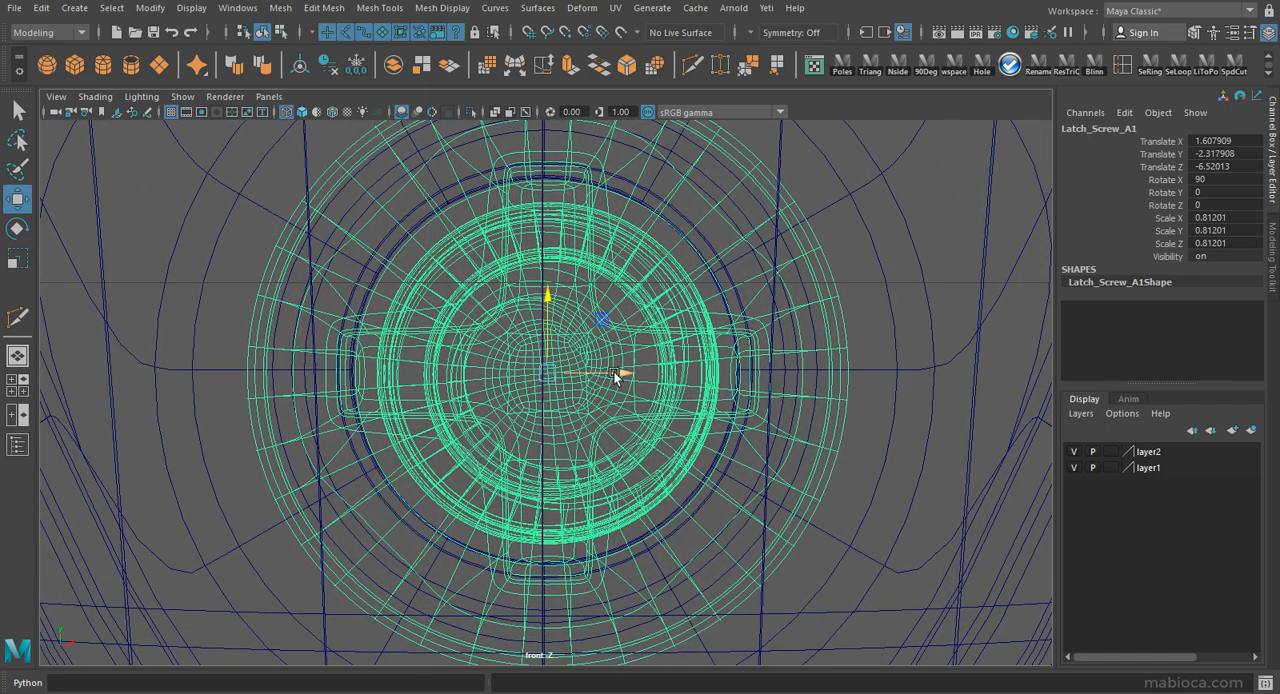
{"action": "left_click_drag", "start_coordinate": [616, 376], "coordinate": [613, 375]}
{"action": "left_click_drag", "start_coordinate": [545, 300], "coordinate": [549, 299]}
Examine both screws seated in the flange from several sides in the perspective view.
{"action": "key", "text": "space"}
{"action": "key", "text": "space"}
{"action": "scroll", "coordinate": [974, 297], "scroll_direction": "up", "scroll_amount": 5}
{"action": "left_click_drag", "start_coordinate": [974, 297], "coordinate": [385, 293], "text": "alt"}
{"action": "right_click_drag", "start_coordinate": [385, 292], "coordinate": [191, 340], "text": "alt"}
{"action": "left_click_drag", "start_coordinate": [191, 340], "coordinate": [90, 360], "text": "alt"}
{"action": "left_click", "coordinate": [623, 521]}
{"action": "left_click_drag", "start_coordinate": [623, 521], "coordinate": [599, 534], "text": "alt"}
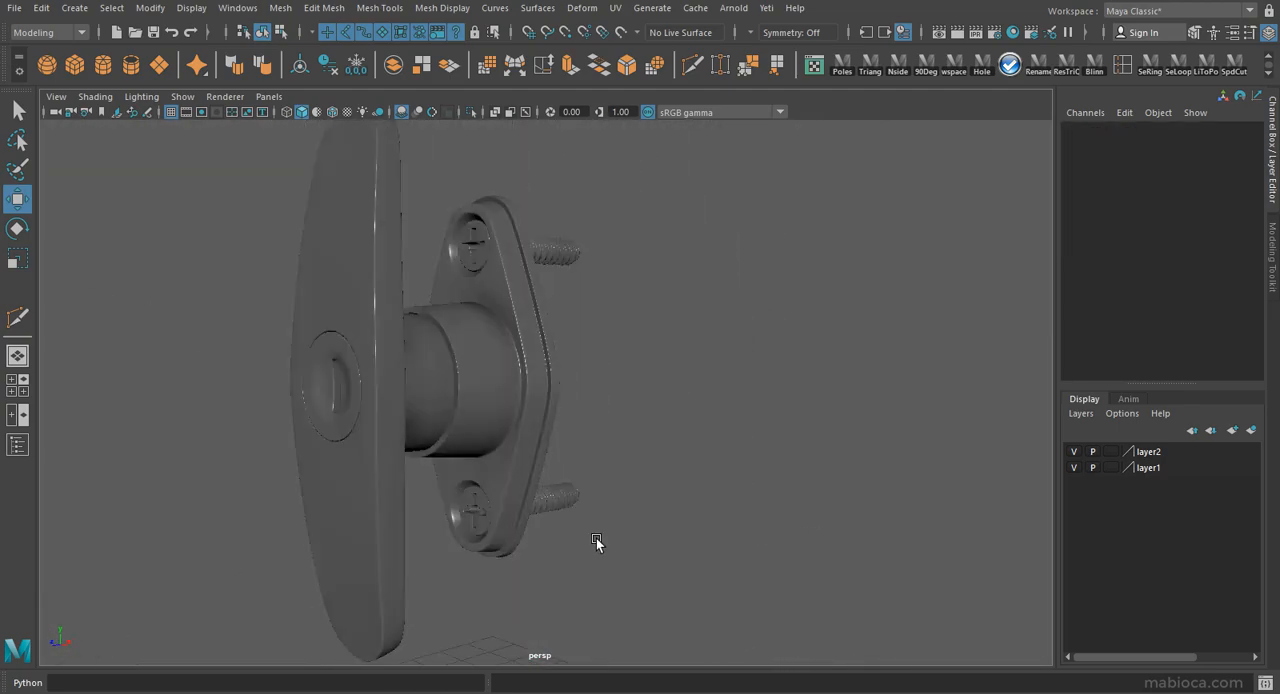
Select all lock meshes and both screws, group them, and name the group HandleLock.
{"action": "left_click_drag", "start_coordinate": [556, 207], "coordinate": [362, 540]}
{"action": "left_click", "coordinate": [238, 9]}
{"action": "left_click", "coordinate": [266, 184]}
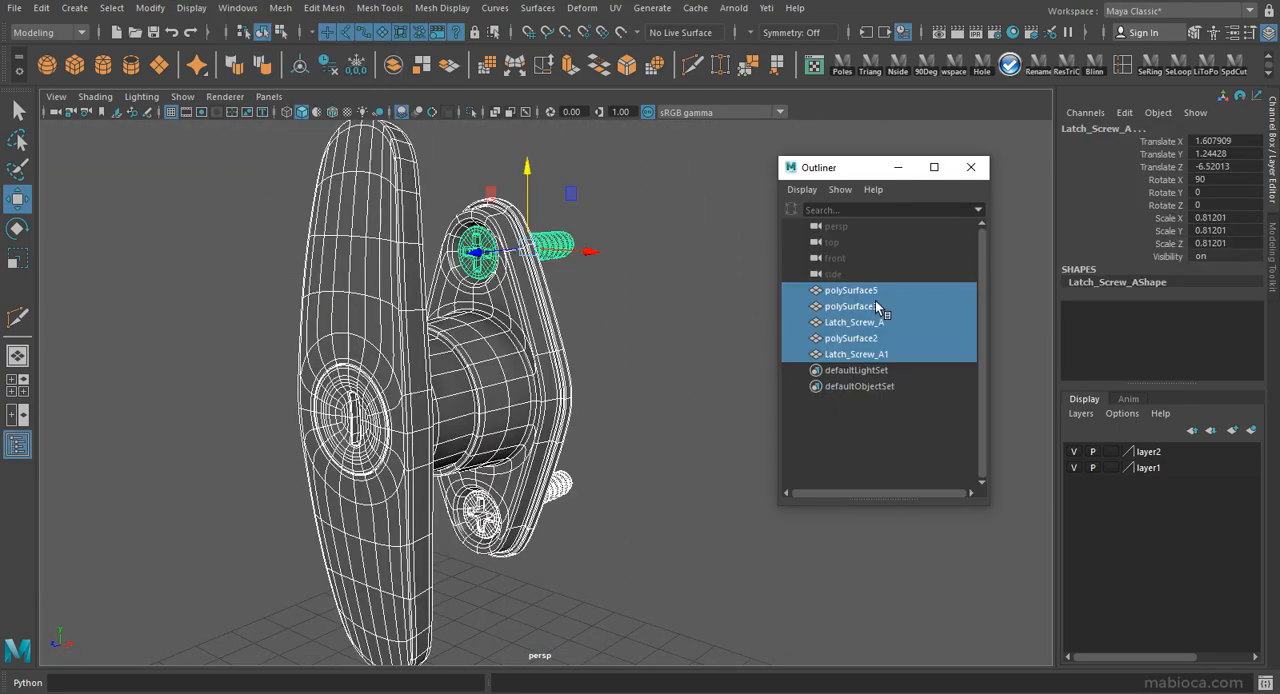
{"action": "key", "text": "ctrl+g"}
{"action": "type", "text": "Lock"}
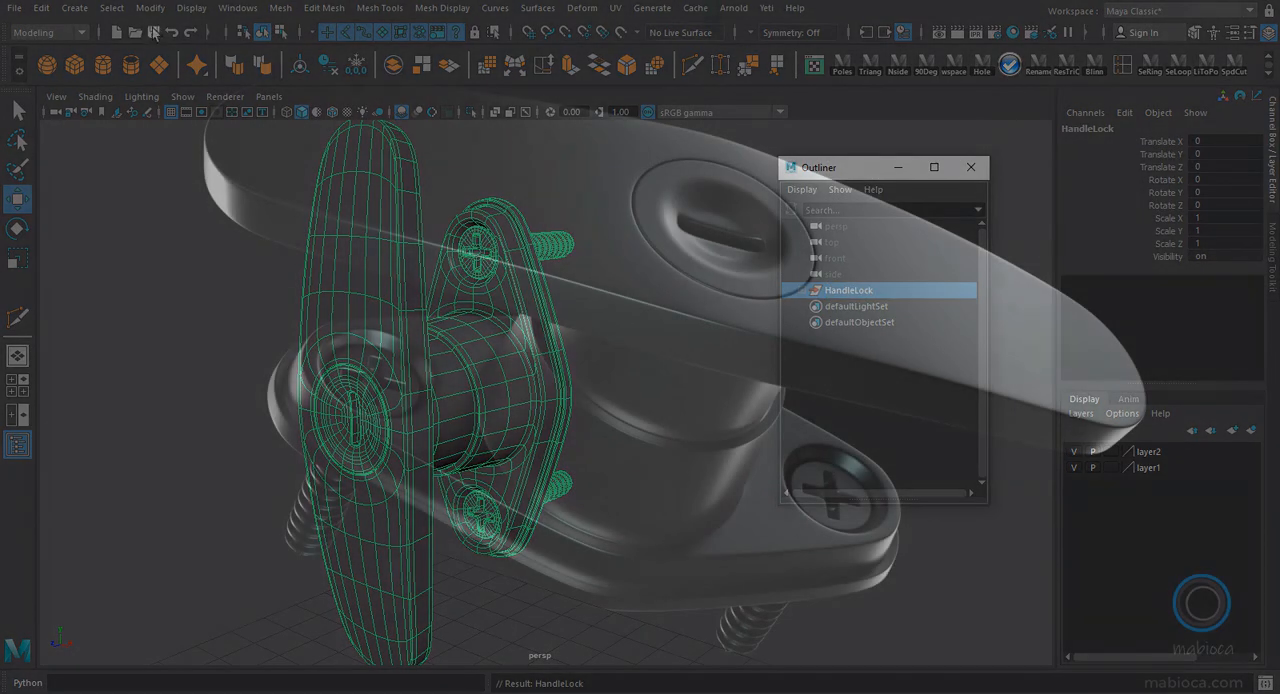